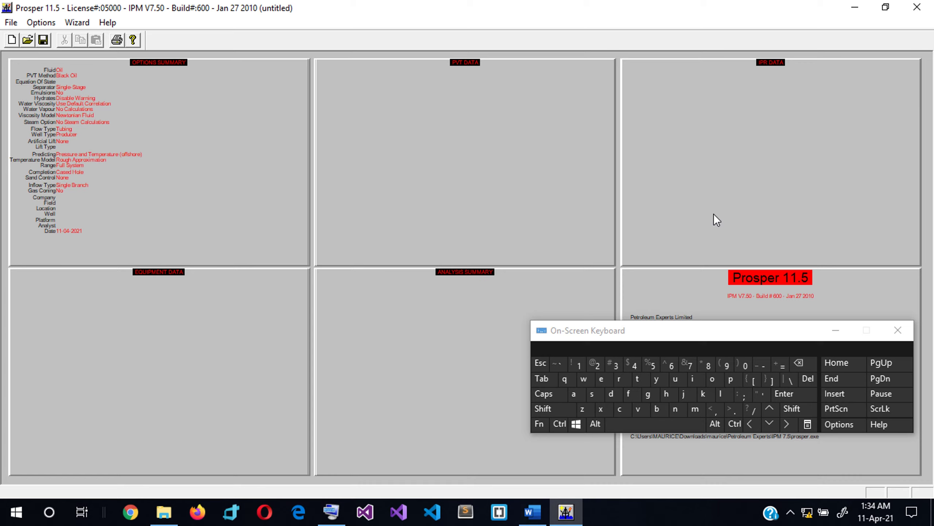
Switch to Word and review the given well data, gravel pack data and the questions in the prosper_que document.
left_click(532, 512)
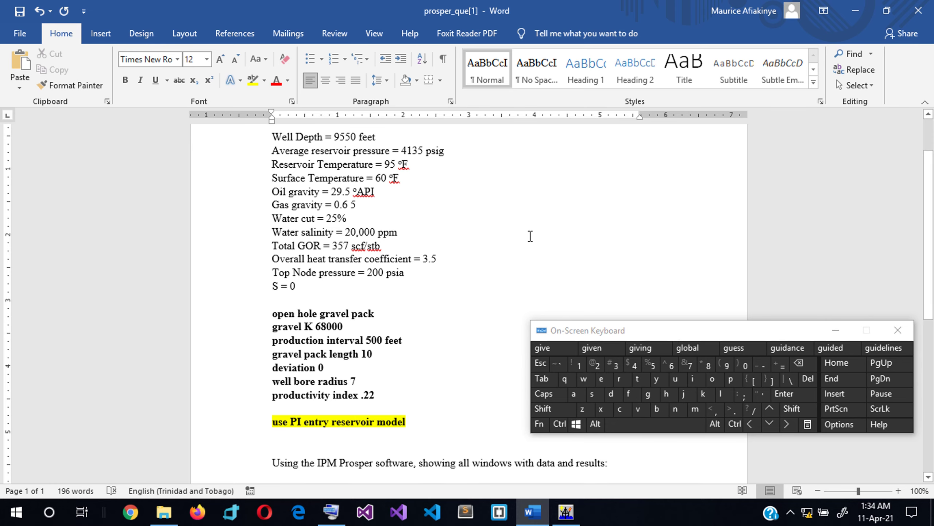
scroll(433, 221, "up", 2)
scroll(433, 220, "up", 1)
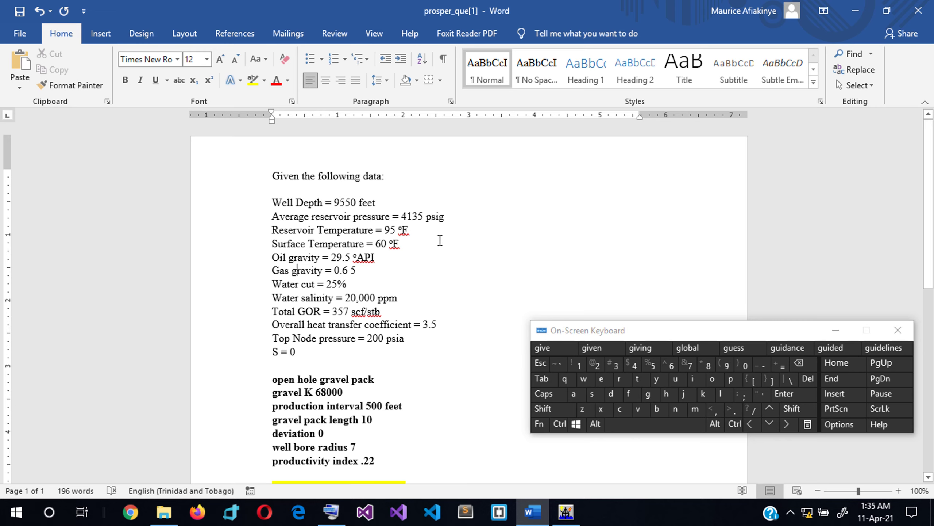
scroll(440, 243, "down", 4)
scroll(440, 243, "up", 3)
scroll(440, 243, "up", 1)
left_click(264, 392)
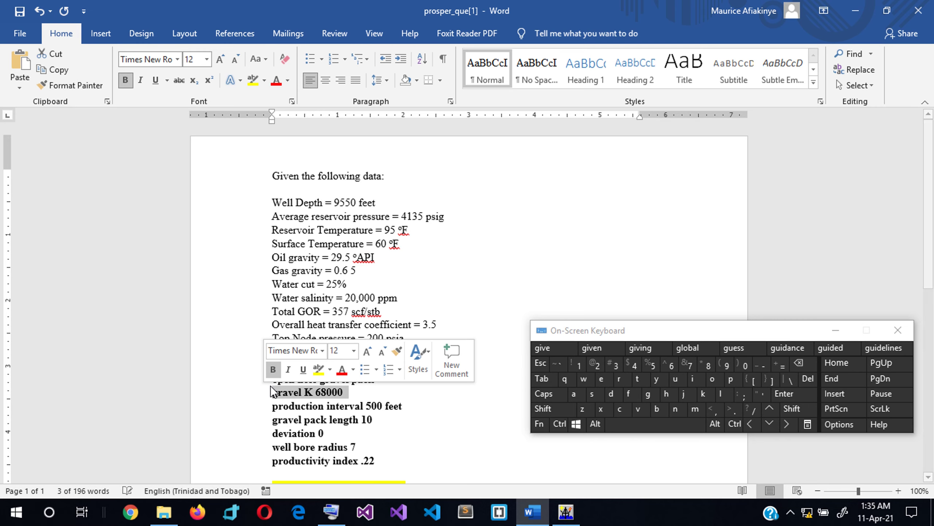
left_click(271, 379)
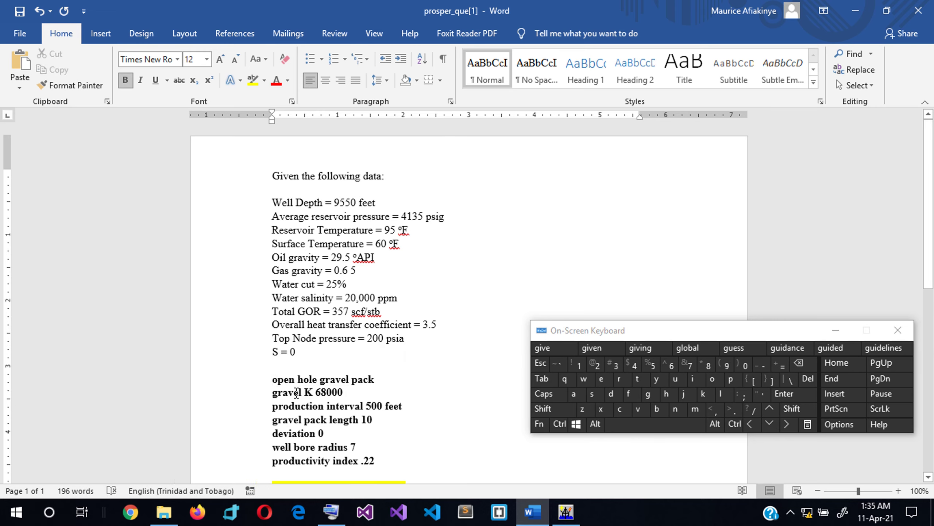
scroll(316, 396, "down", 2)
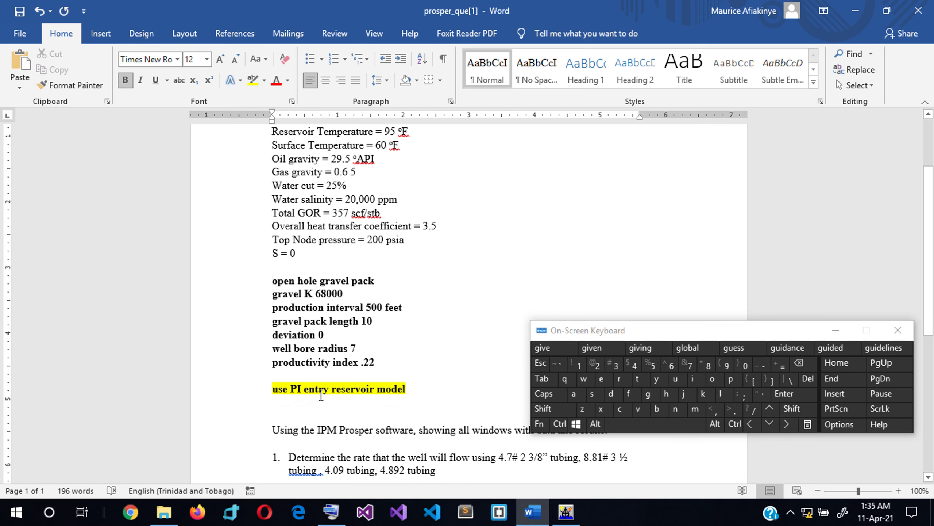
scroll(324, 395, "down", 2)
scroll(324, 395, "down", 3)
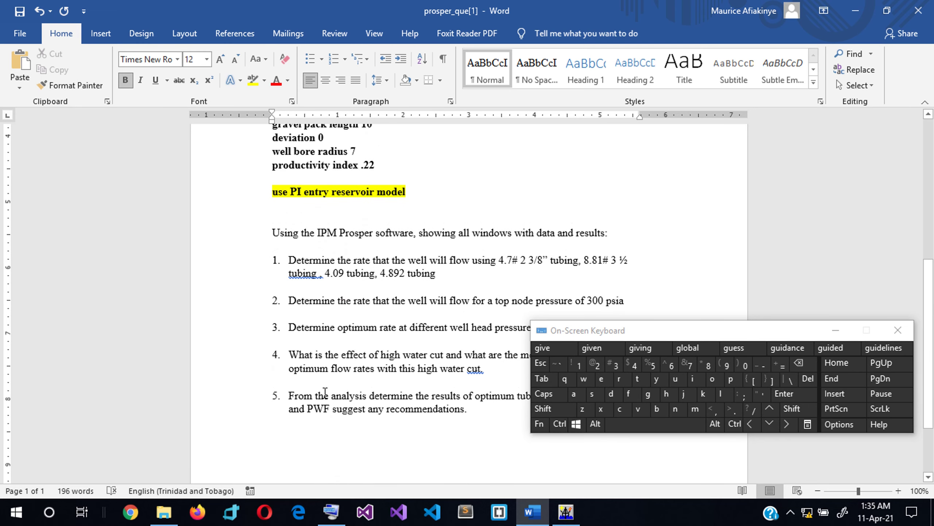
scroll(325, 389, "up", 7)
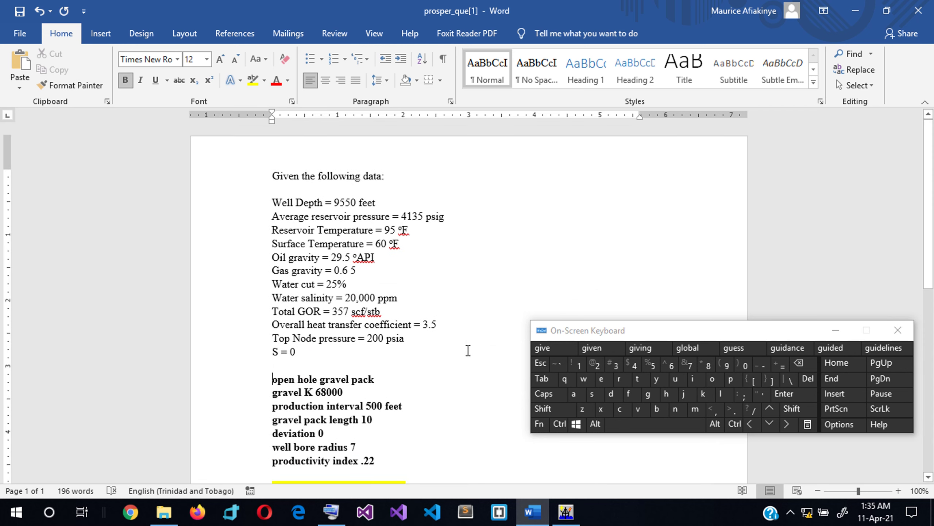
scroll(429, 328, "down", 1)
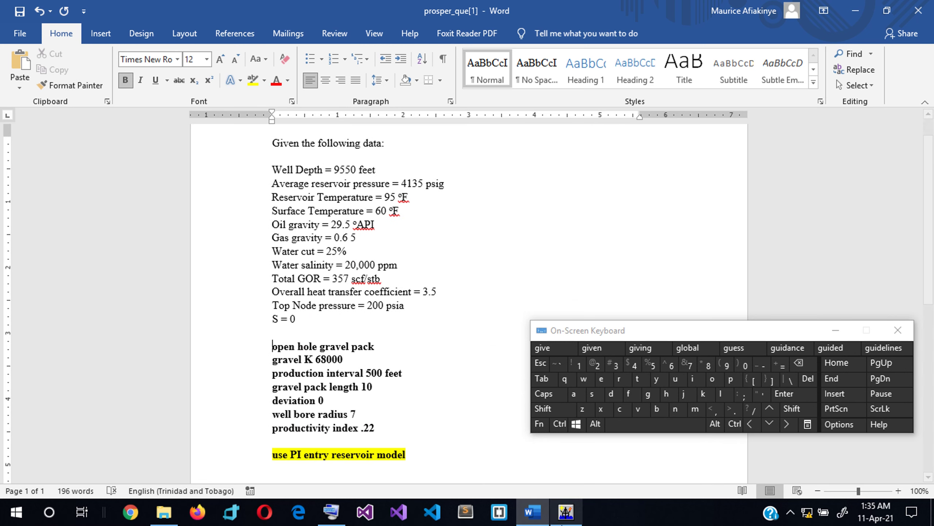
mouse_move(562, 521)
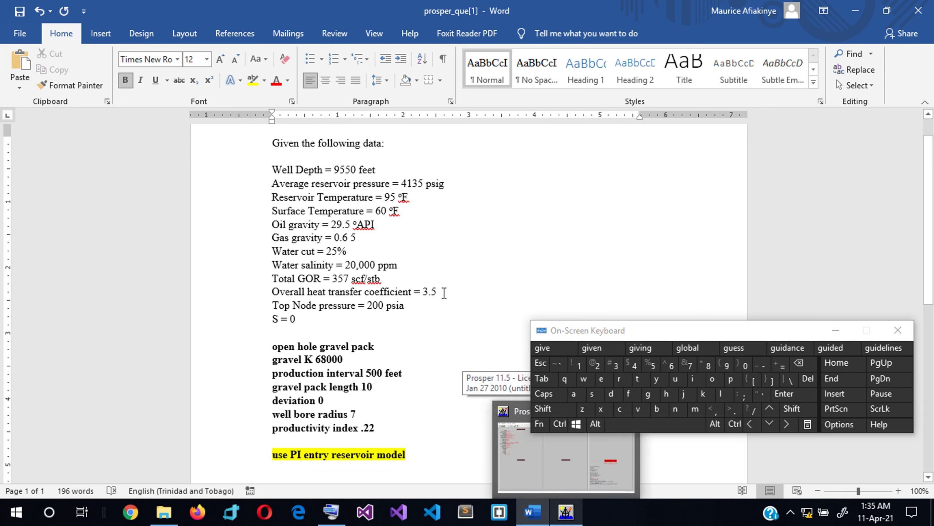
left_click_drag(439, 292, 418, 291)
left_click(418, 292)
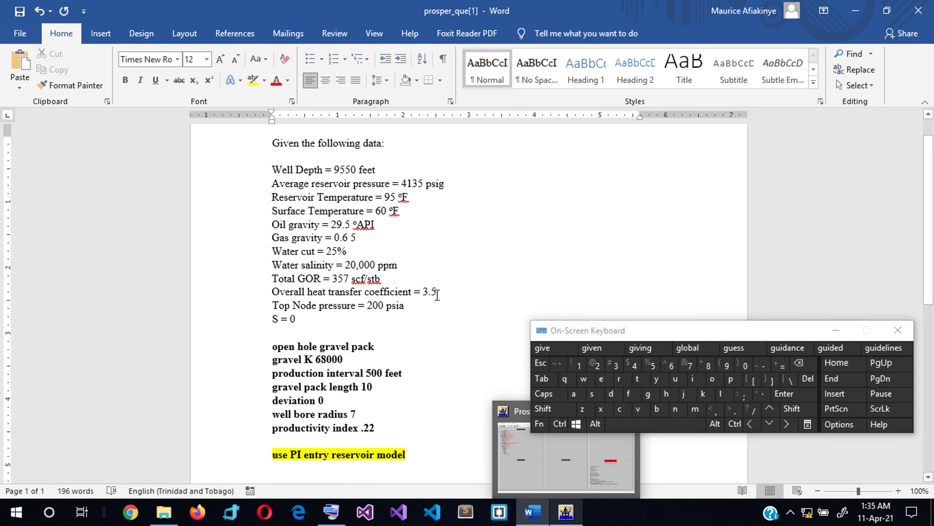
left_click(441, 292)
Switch to Prosper and arrange its window side by side with the Word question document.
left_click(566, 512)
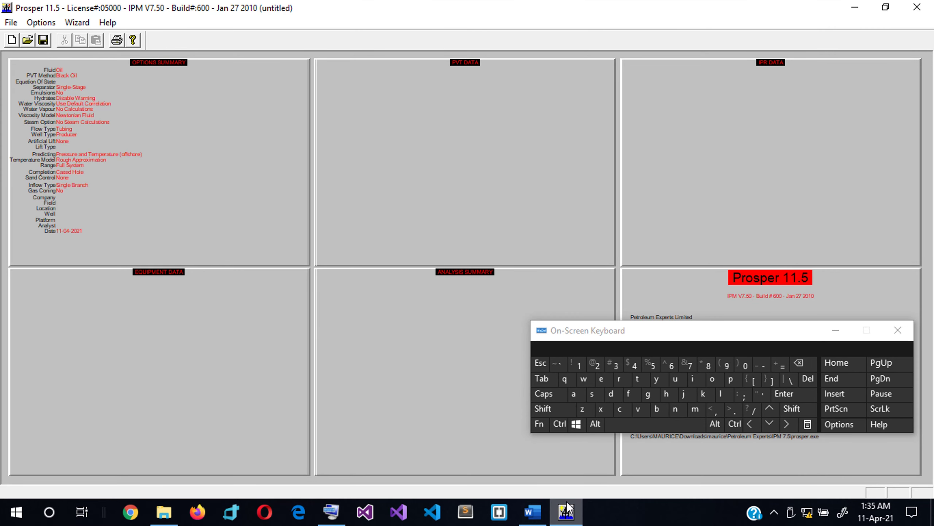
left_click(581, 426)
left_click(750, 424)
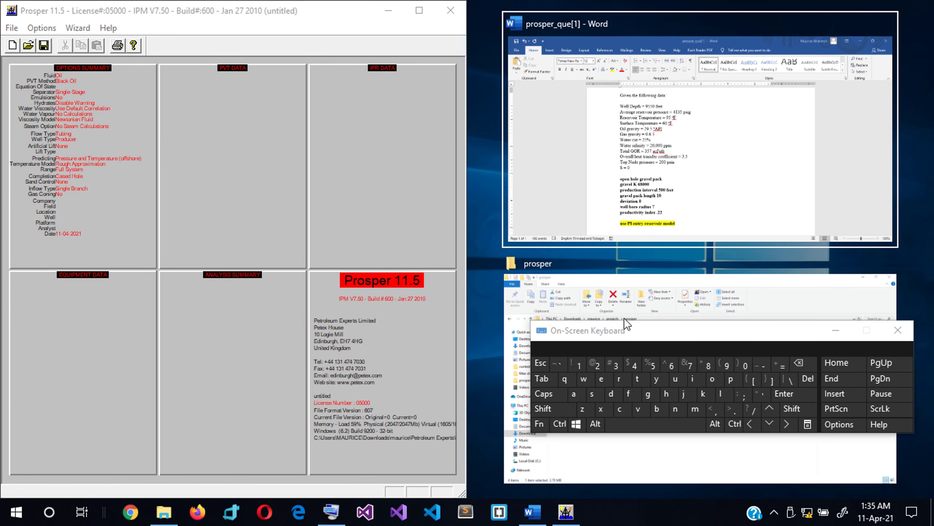
left_click(677, 207)
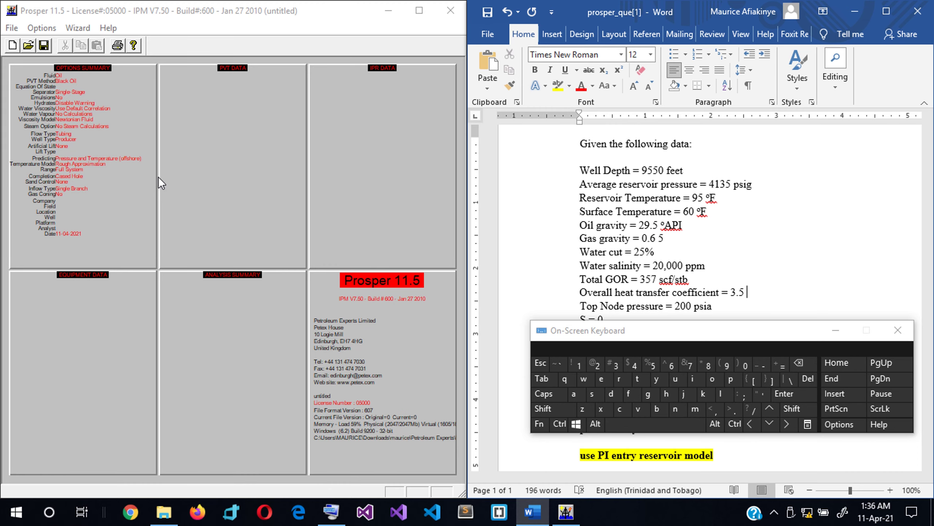
In the system summary options, set the well completion type to Open Hole with Gravel Pack sand control and accept.
left_click(167, 159)
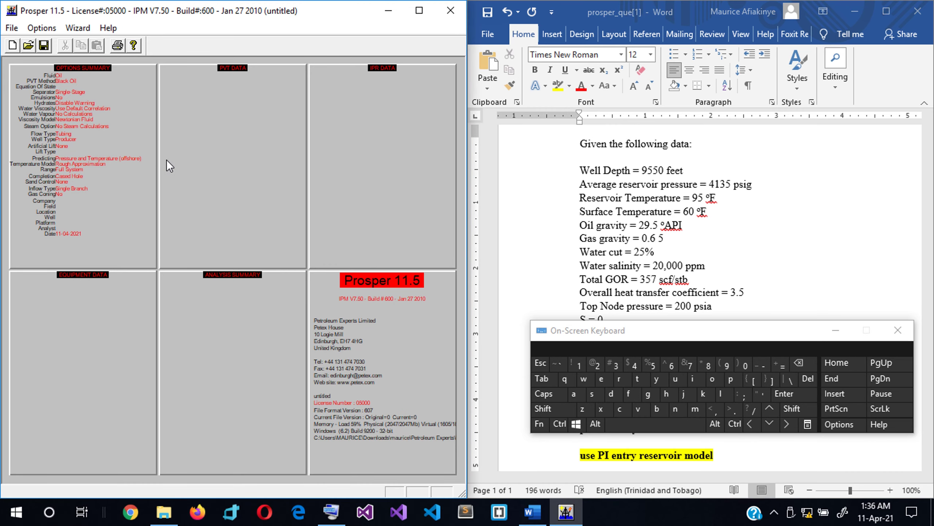
double_click(178, 159)
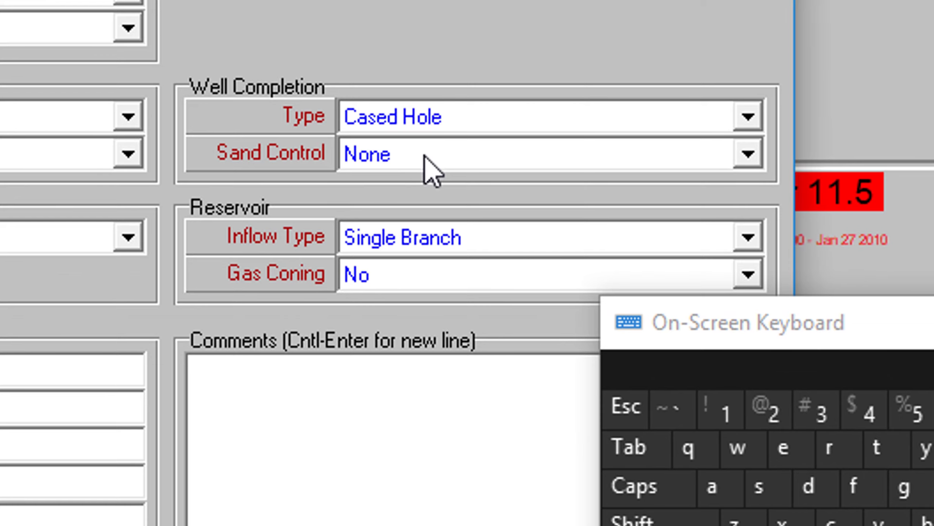
left_click(445, 121)
left_click(429, 176)
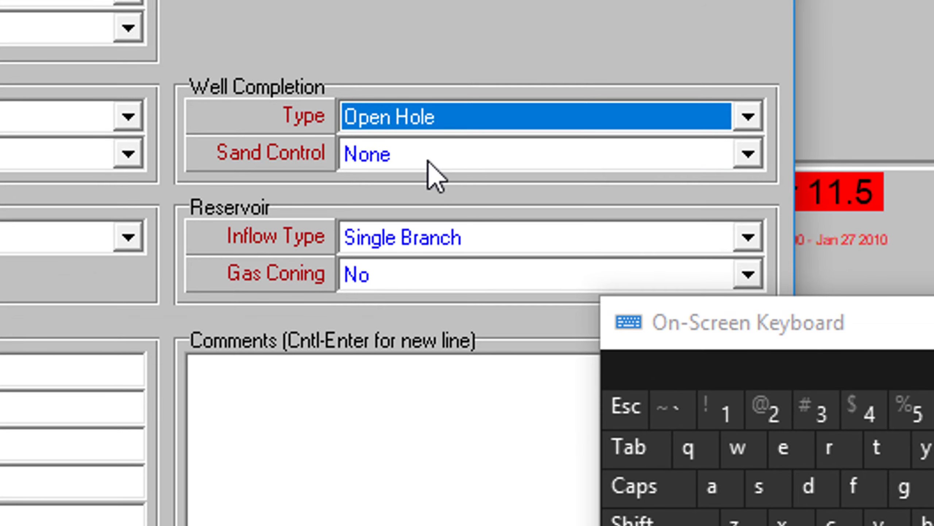
left_click(426, 157)
left_click(424, 170)
left_click(406, 159)
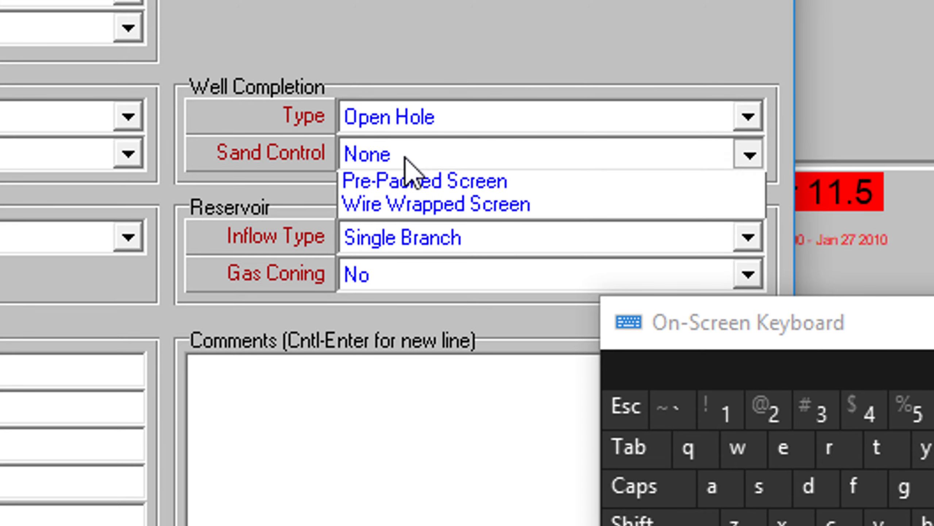
left_click(384, 208)
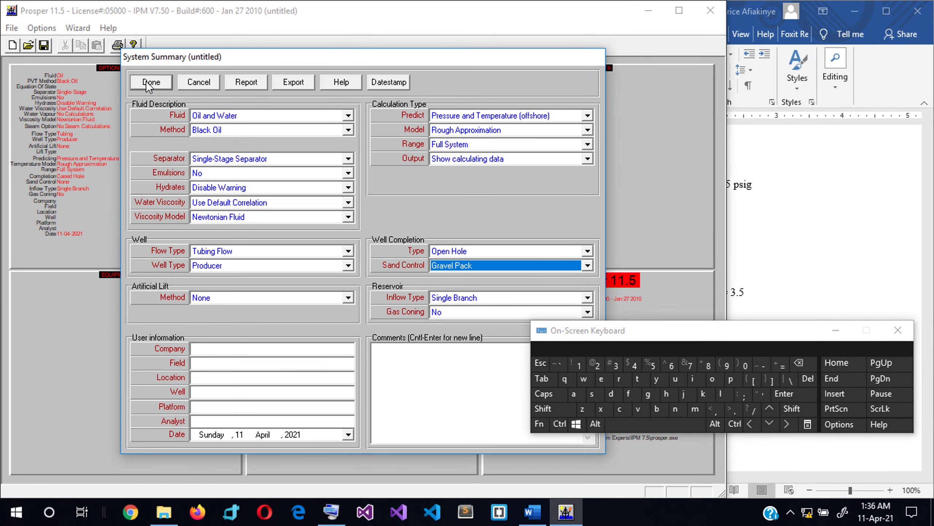
left_click(149, 83)
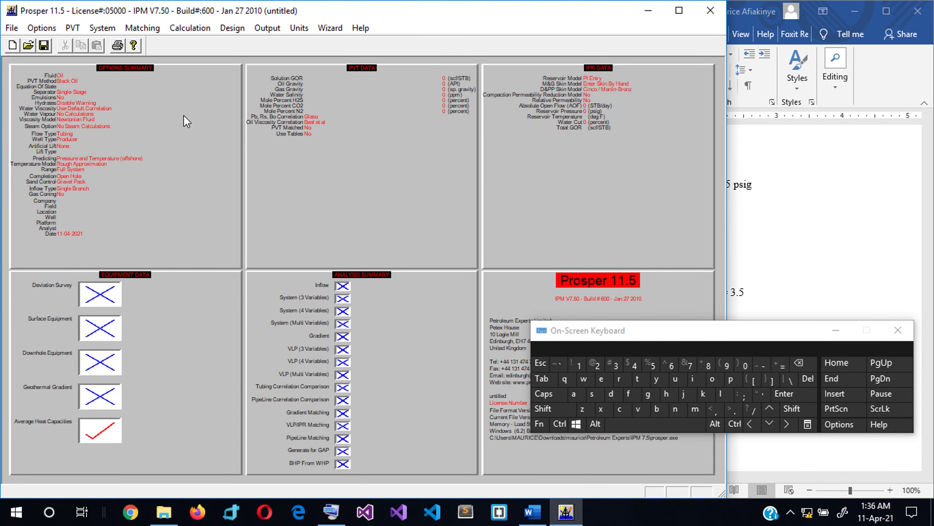
Open the PVT input data beside the question data and enter a solution GOR of 357 scf/STB.
left_click(368, 135)
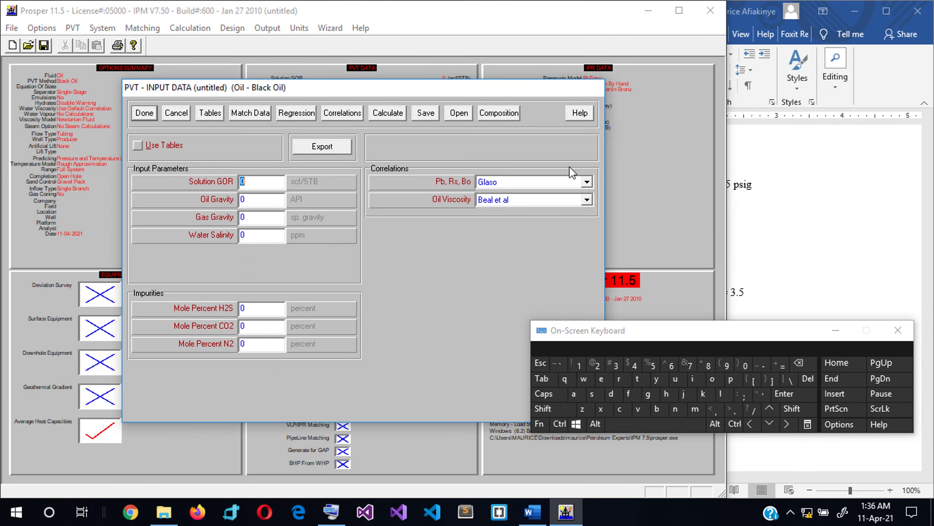
left_click(797, 176)
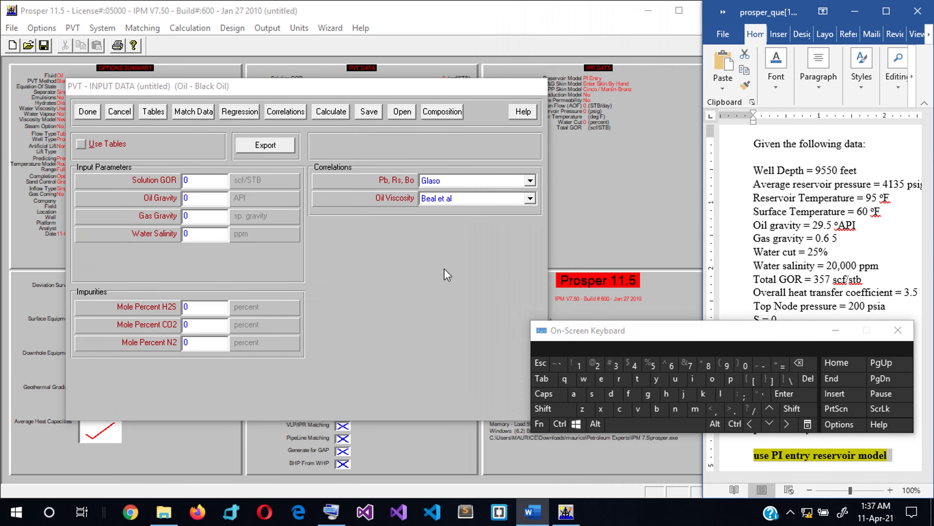
left_click(200, 182)
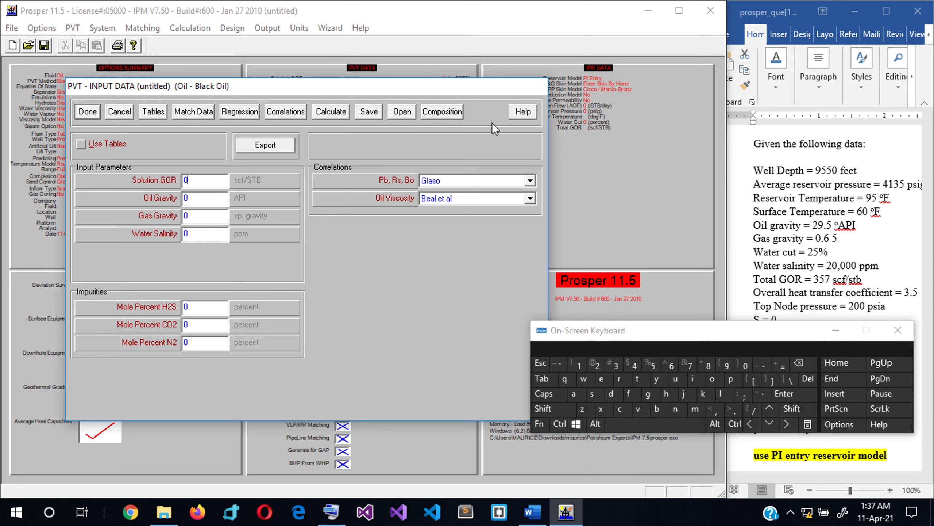
left_click(619, 368)
left_click(652, 363)
left_click(694, 361)
left_click(547, 377)
Set the PVT oil gravity to 29.5 API and the gas gravity to .65.
left_click(197, 198)
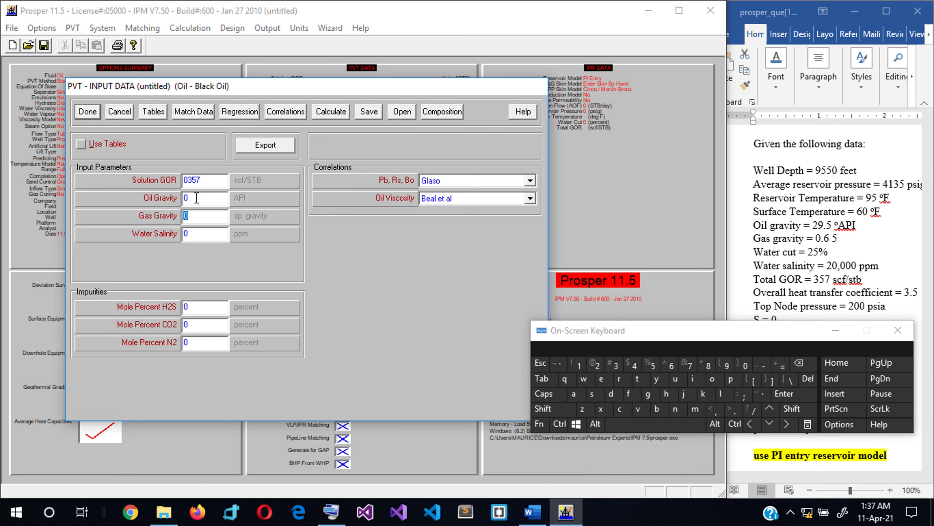
left_click(592, 364)
left_click(727, 364)
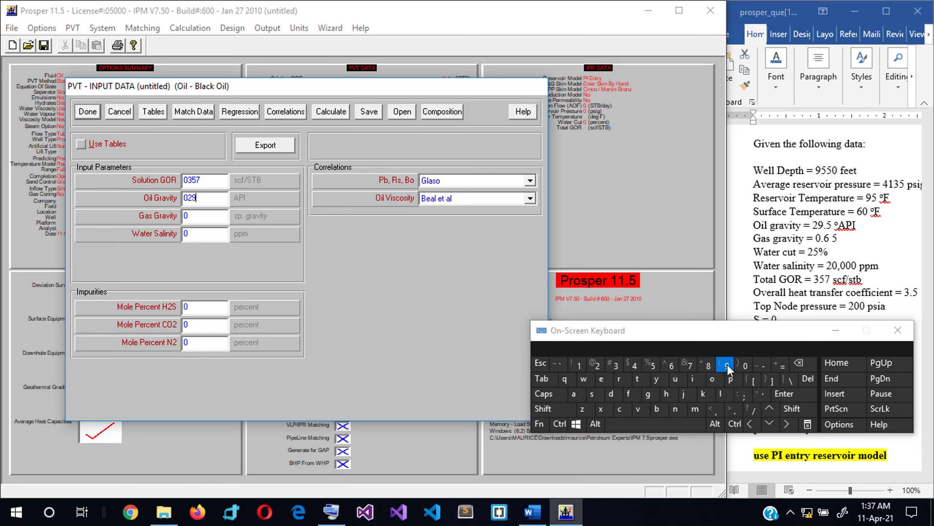
left_click(730, 411)
left_click(653, 365)
double_click(188, 216)
left_click(732, 408)
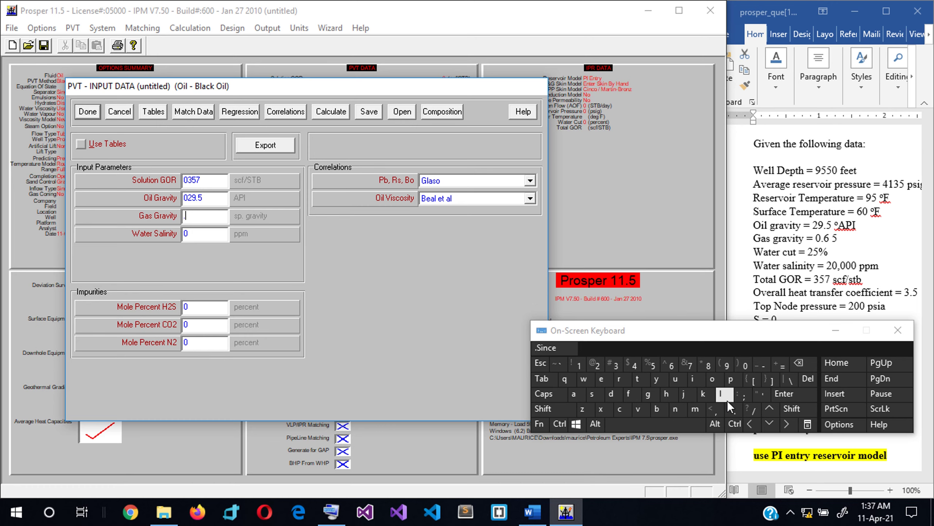
left_click(672, 365)
left_click(654, 364)
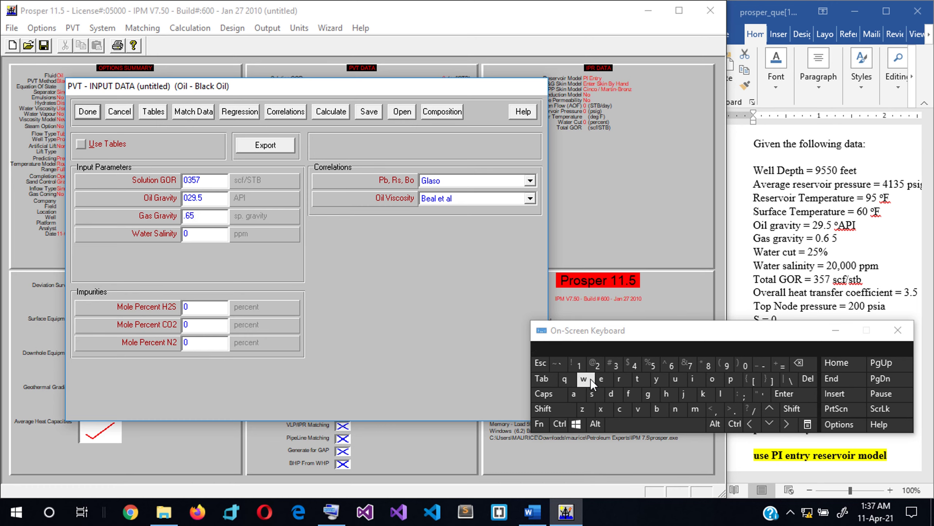
Set the PVT water salinity to 20000 ppm and accept the PVT input data.
left_click(552, 381)
left_click(594, 364)
left_click(742, 364)
left_click(741, 365)
left_click(741, 365)
left_click(741, 364)
left_click(741, 365)
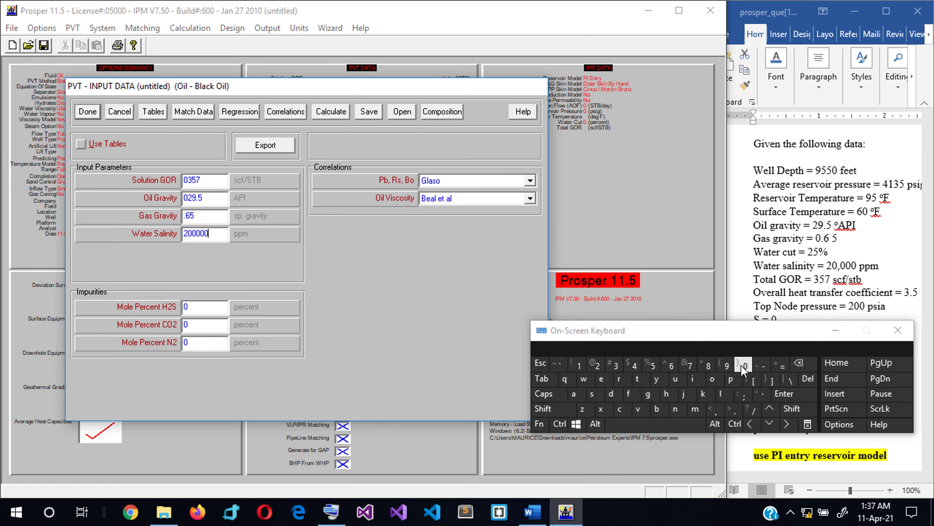
double_click(198, 233)
left_click(216, 235)
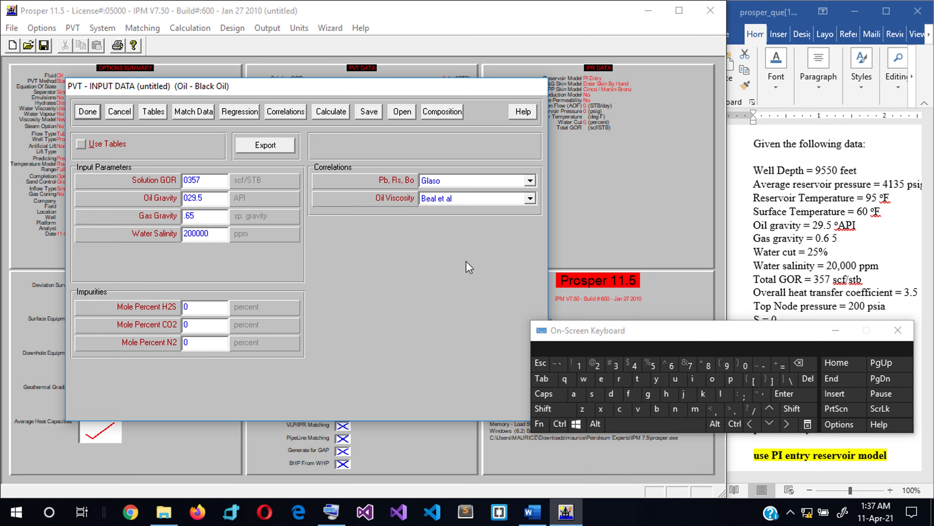
left_click(808, 362)
left_click(88, 112)
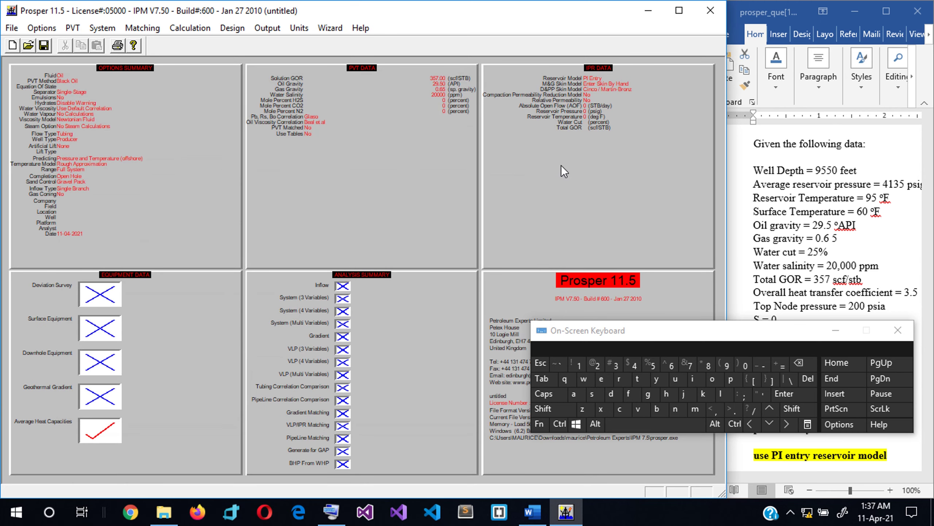
Open the equipment data for editing with every section selected except Surface Equipment.
left_click(215, 328)
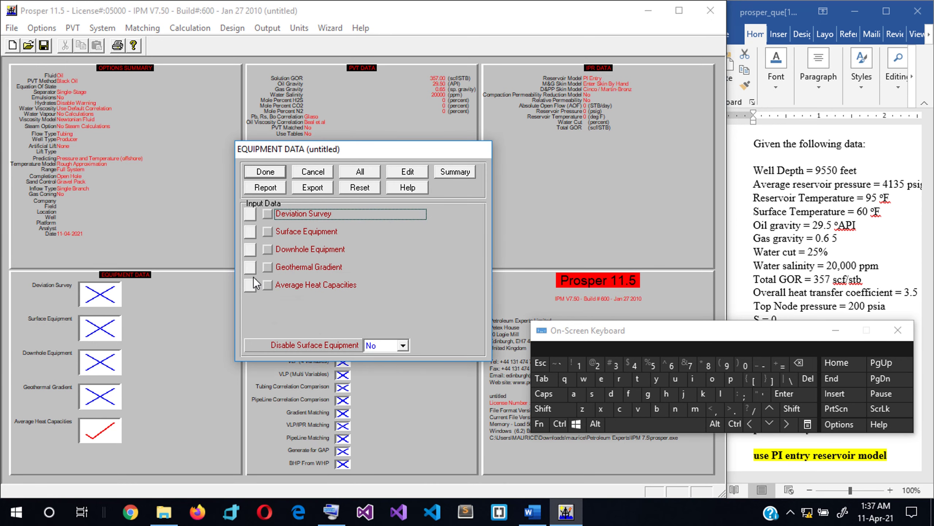
left_click(353, 173)
left_click(267, 231)
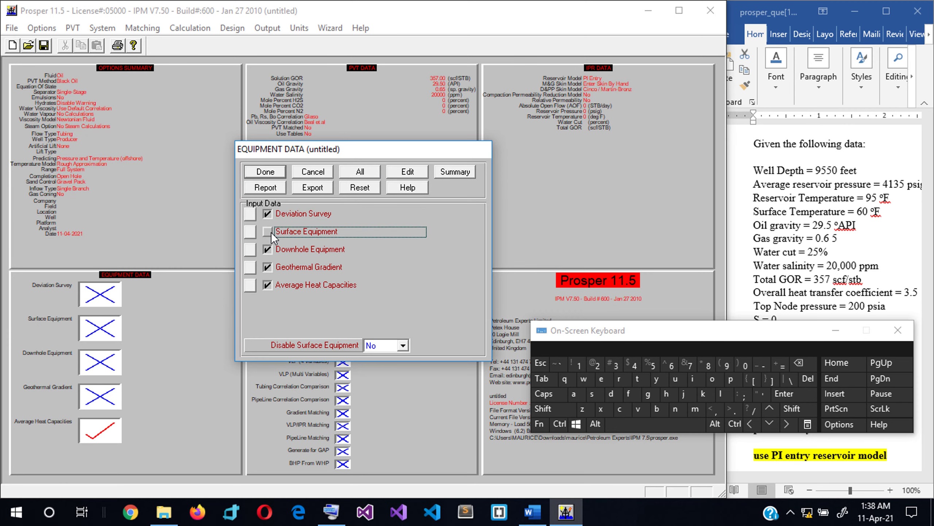
left_click(389, 175)
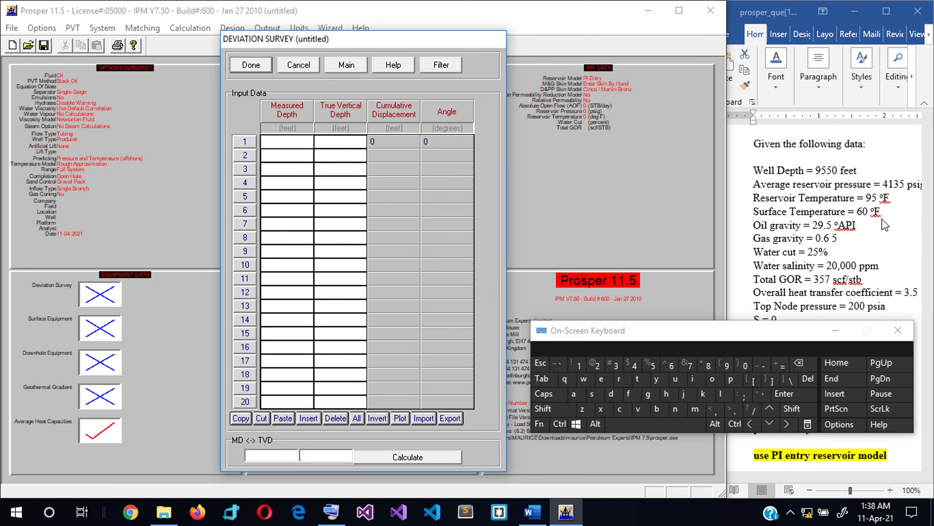
Enter 0 feet for both measured depth and true vertical depth in the deviation survey's first row.
scroll(846, 221, "down", 5)
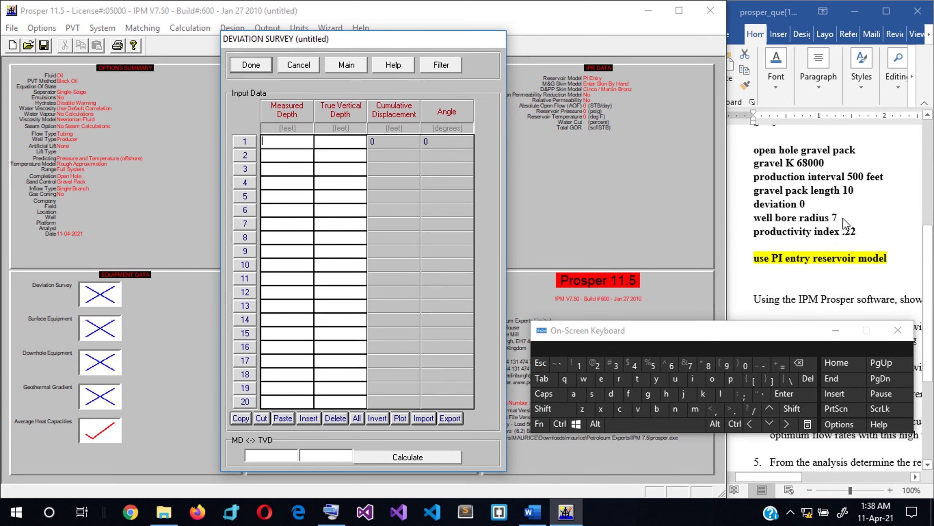
scroll(844, 220, "up", 1)
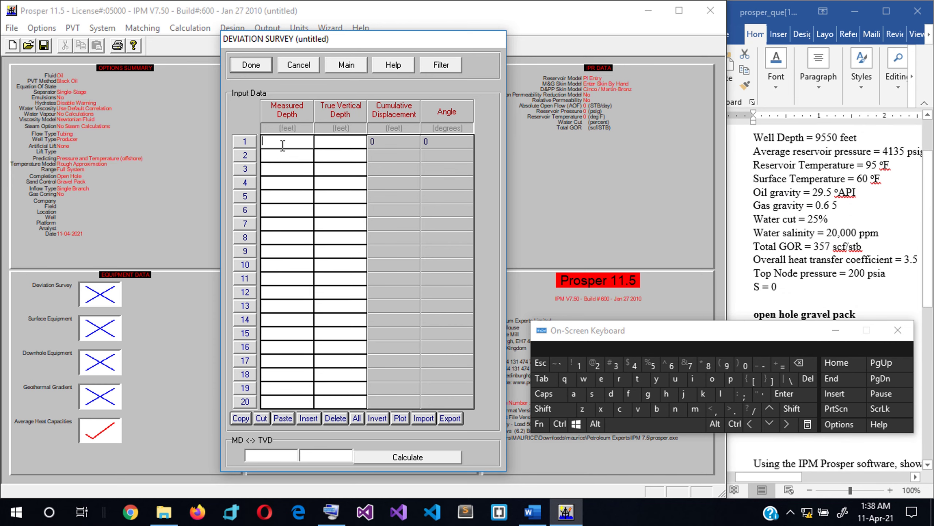
left_click(739, 368)
left_click(747, 366)
left_click(547, 378)
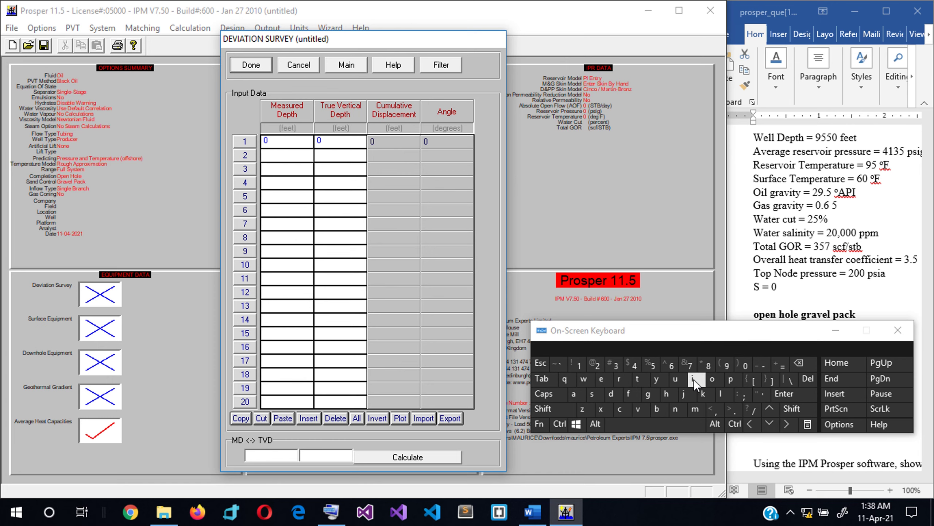
Enter 9550 feet for both measured depth and true vertical depth in the deviation survey's second row and accept the survey.
left_click(727, 366)
left_click(652, 366)
left_click(653, 365)
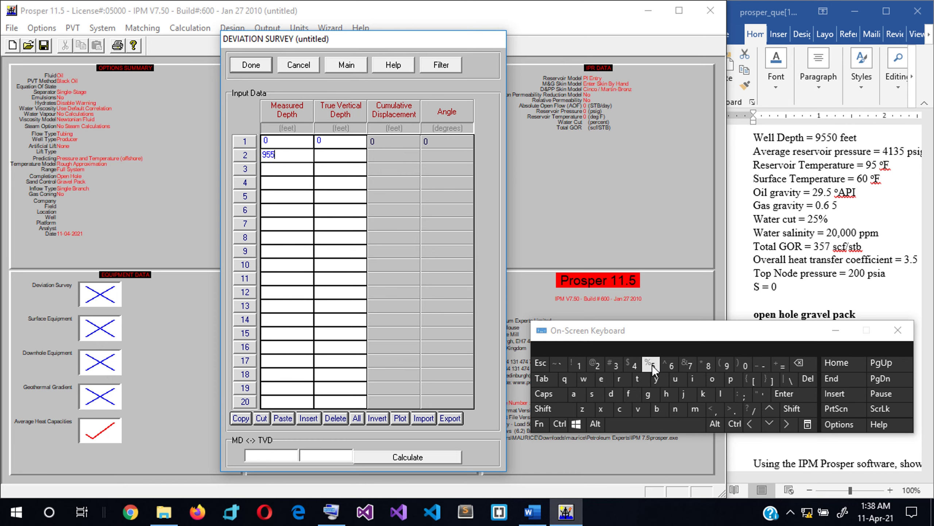
left_click(746, 365)
left_click(551, 379)
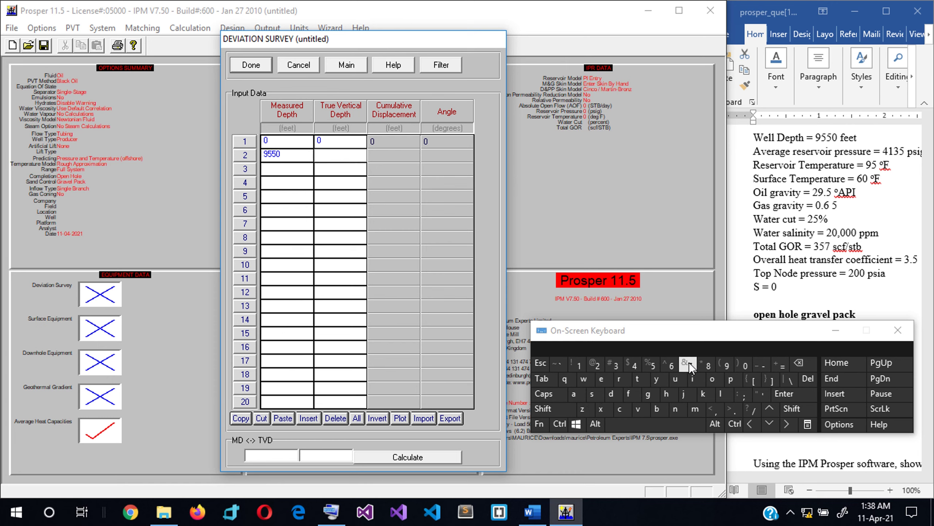
left_click(721, 366)
left_click(649, 364)
left_click(650, 365)
left_click(742, 366)
left_click(260, 66)
left_click(252, 65)
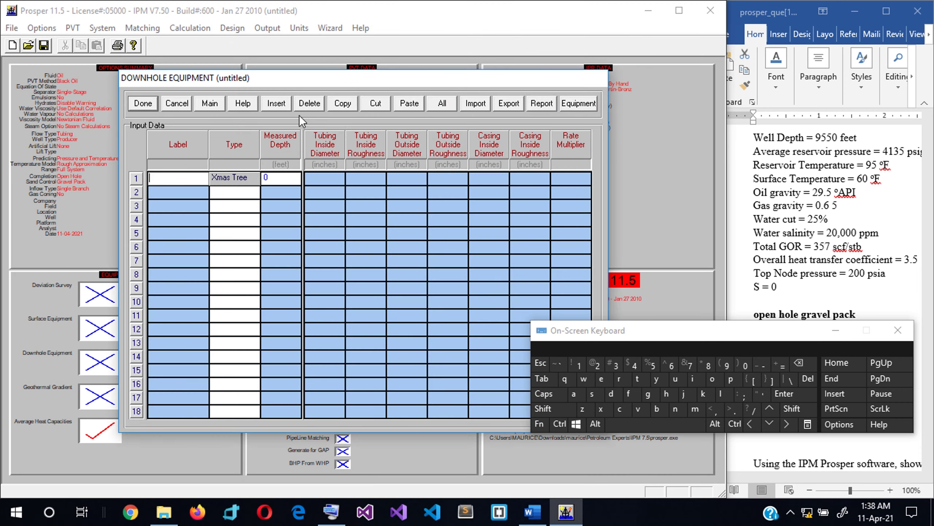
Add a Tubing entry in the second row of the downhole equipment with a measured depth of 9550 feet.
left_click_drag(264, 79, 305, 83)
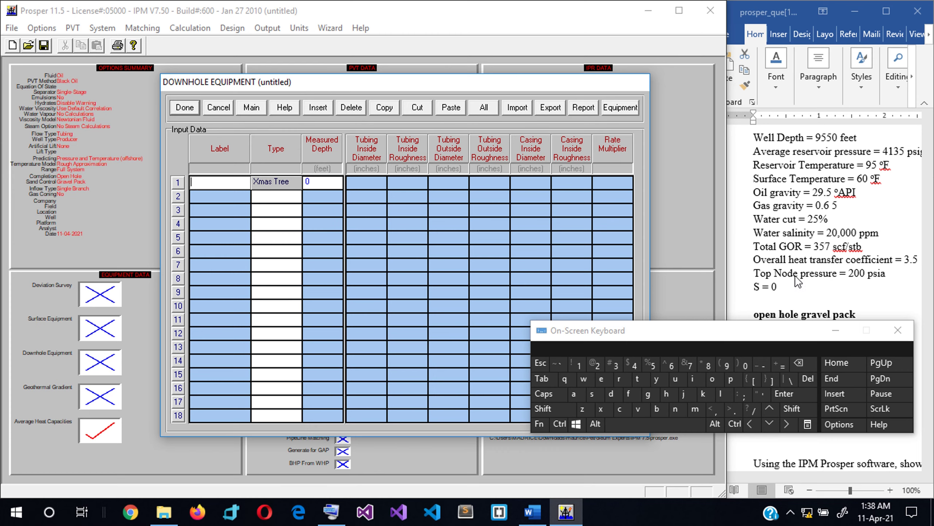
scroll(782, 254, "down", 2)
scroll(782, 254, "up", 2)
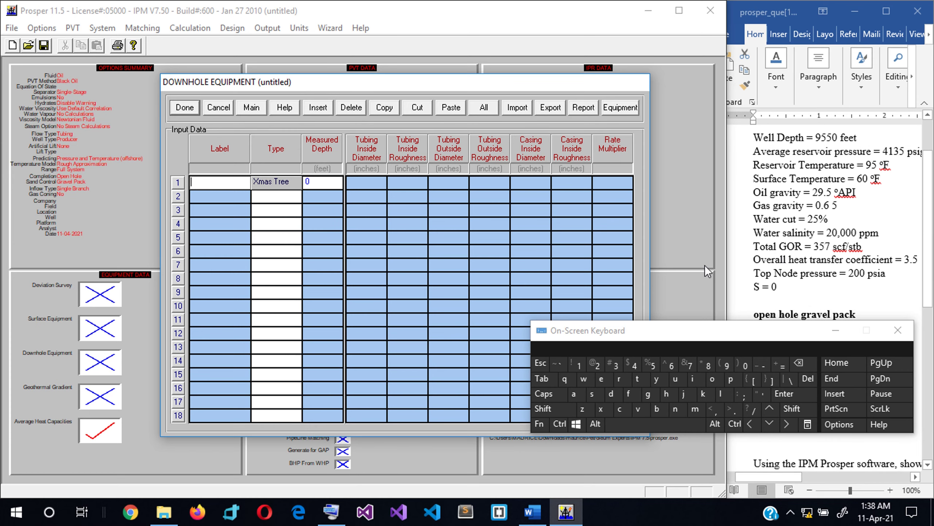
left_click(289, 195)
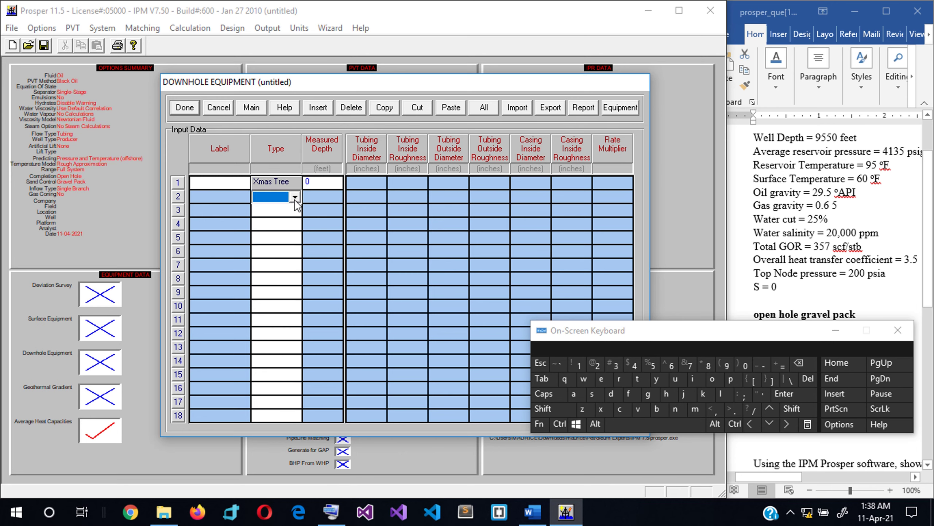
left_click(294, 198)
left_click(265, 218)
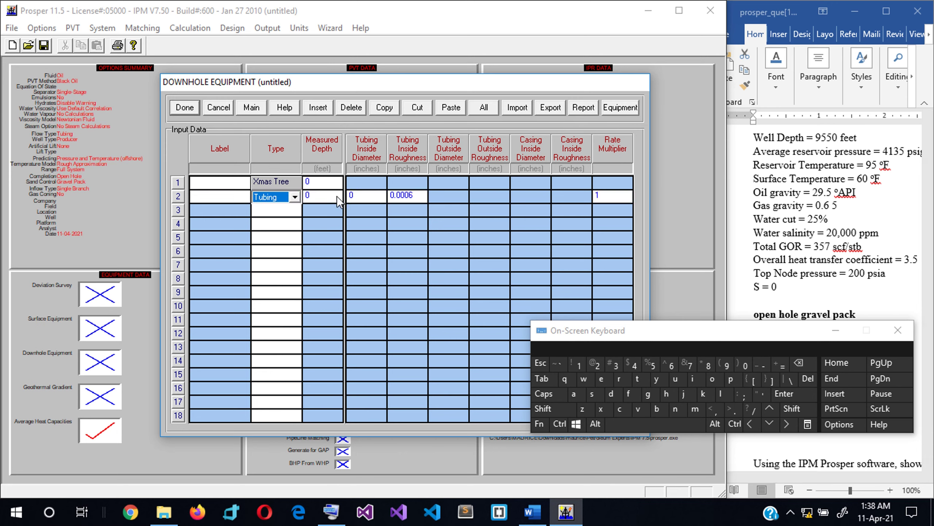
left_click(340, 196)
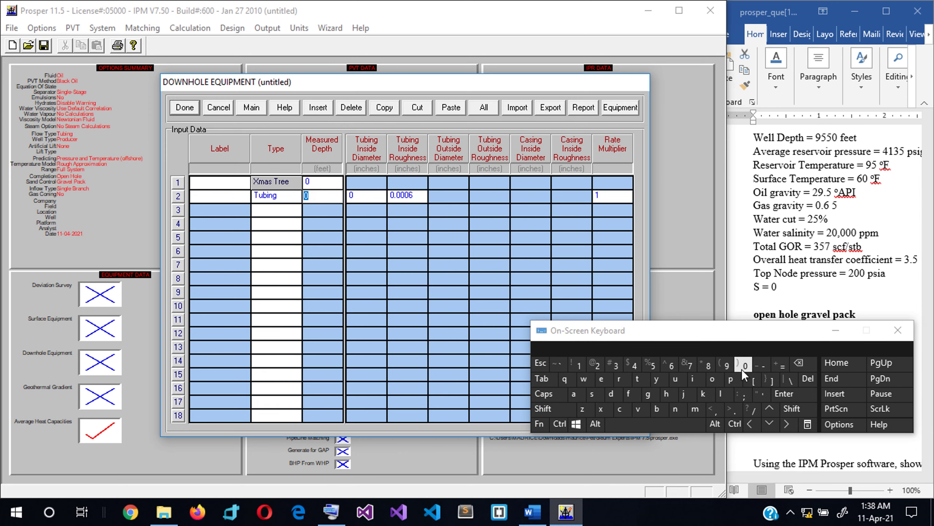
left_click(727, 366)
left_click(654, 364)
left_click(738, 365)
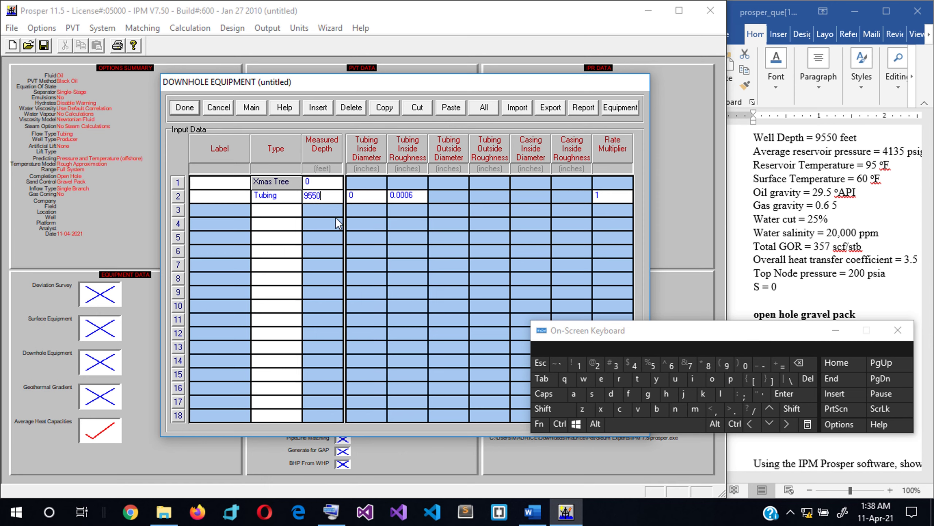
Copy the tubing's measured depth value from the downhole equipment table.
right_click(314, 196)
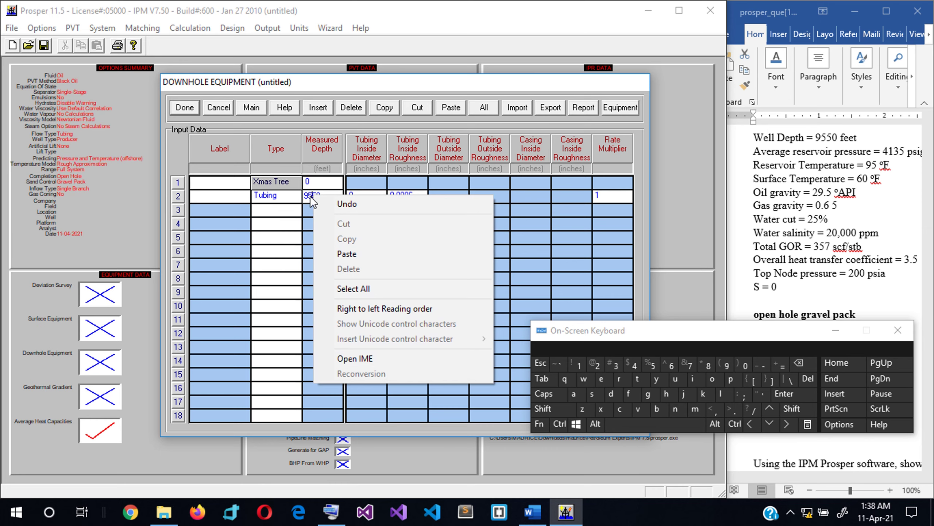
left_click(313, 196)
double_click(313, 196)
right_click(313, 196)
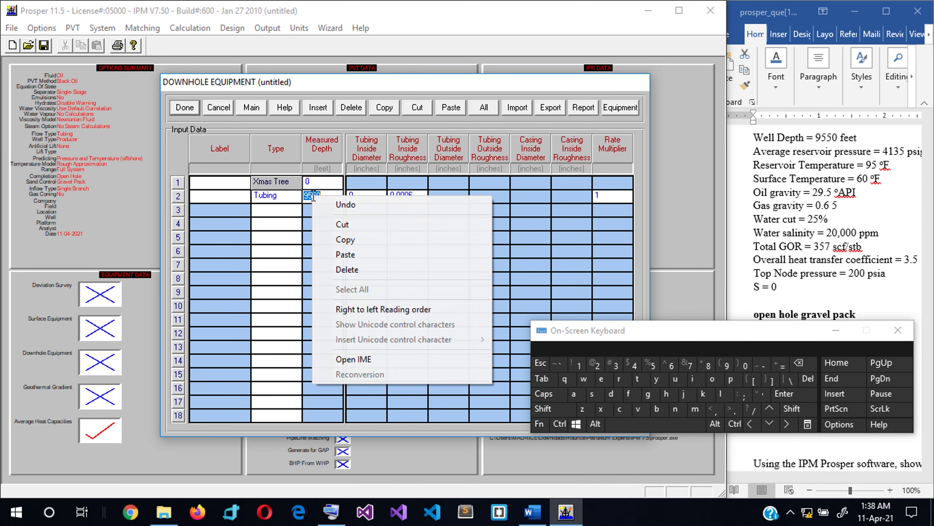
left_click(347, 241)
Set the tubing inside diameter to 2.375 inches, from the 2 3/8" tubing in the question, and accept the downhole equipment data.
double_click(374, 199)
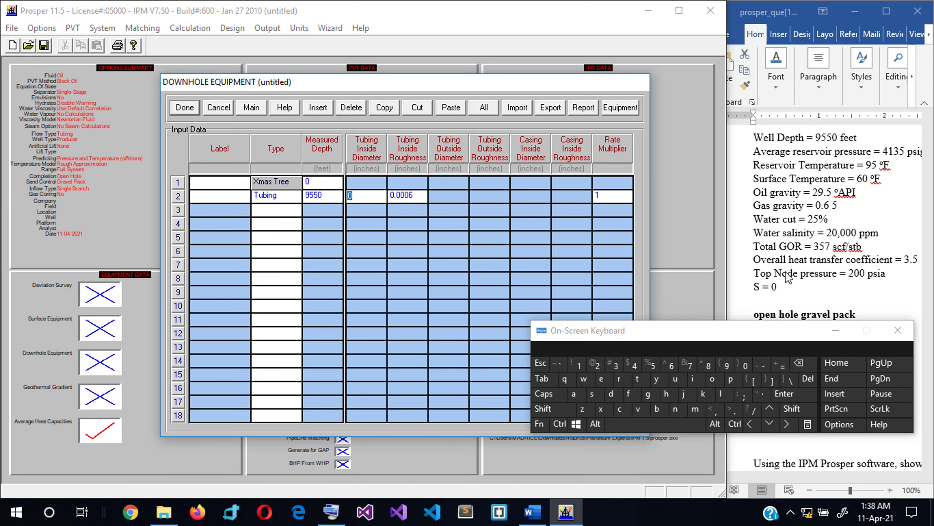
scroll(776, 173, "down", 5)
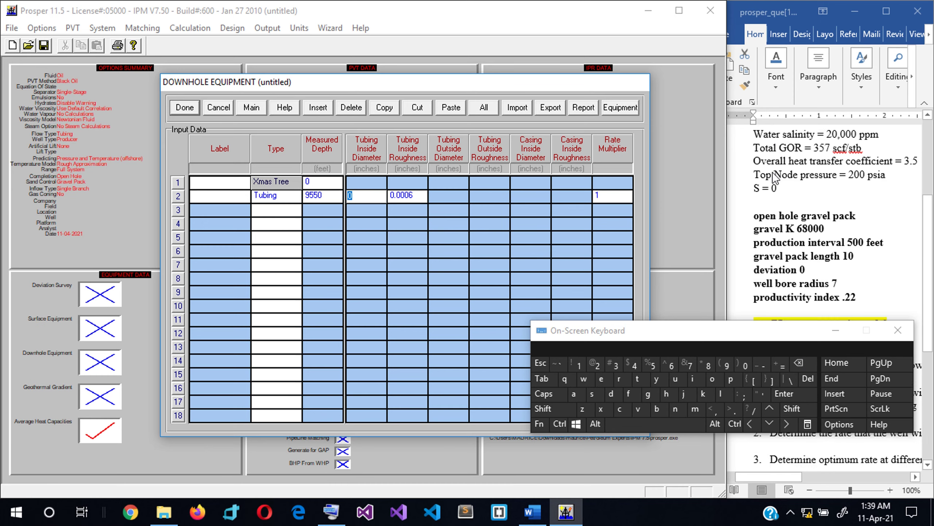
scroll(832, 245, "down", 2)
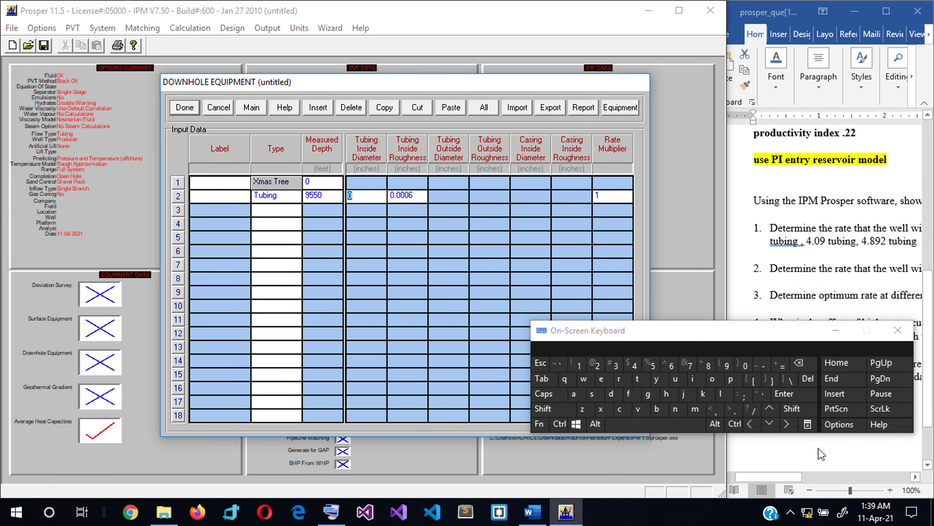
left_click(796, 478)
left_click_drag(797, 479, 851, 479)
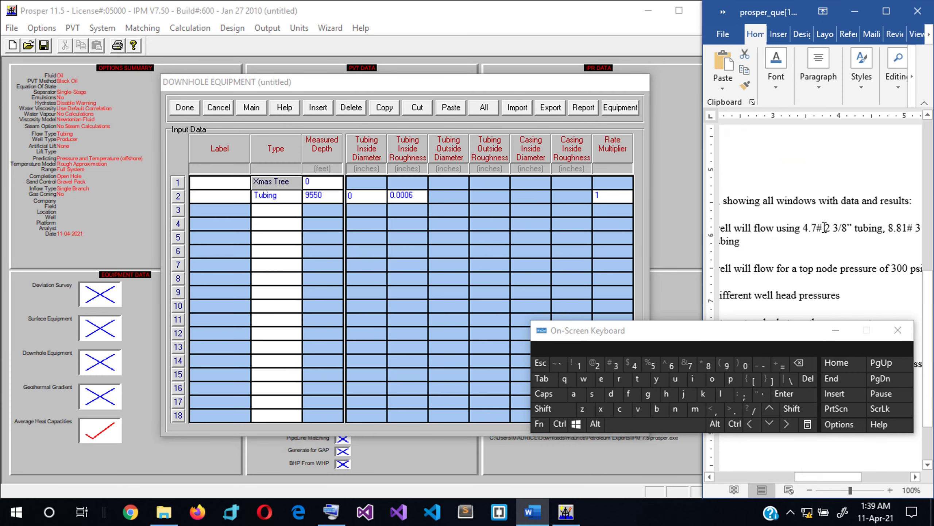
left_click_drag(825, 227, 848, 230)
left_click(850, 230)
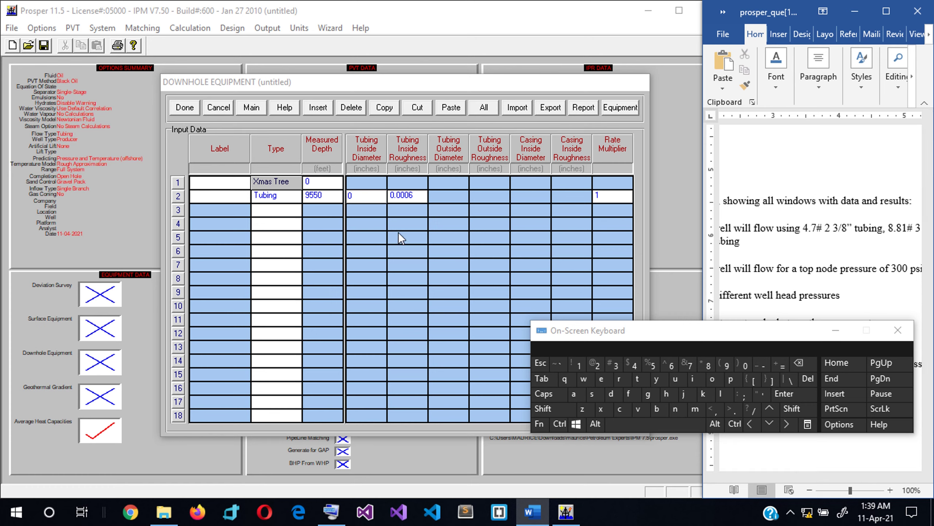
left_click(373, 194)
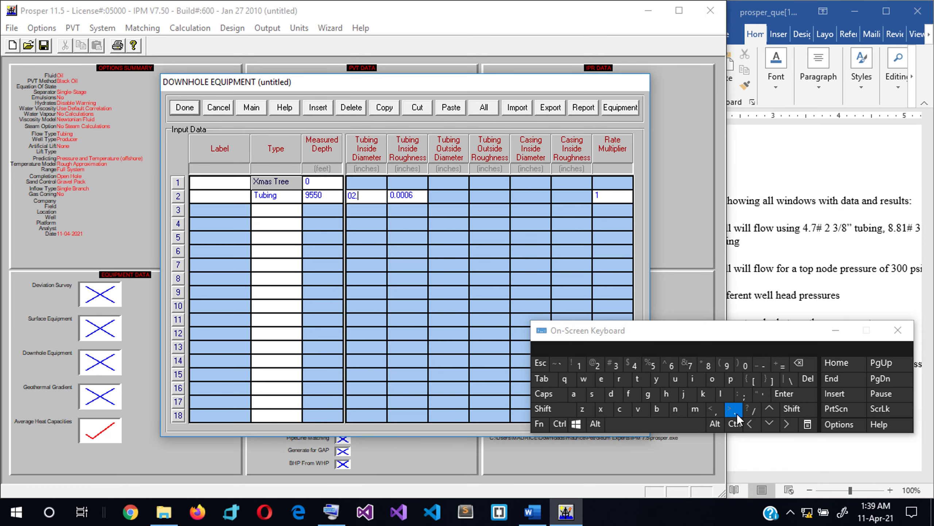
type("02.")
left_click(617, 365)
type("7")
left_click(652, 364)
left_click(194, 106)
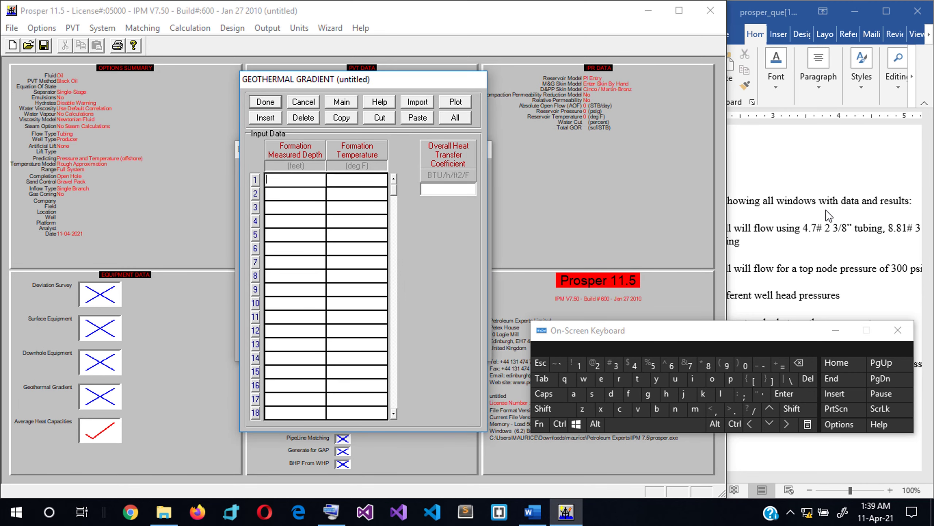
Look up the formation temperatures in the question and enter 0 feet and 60 deg F in the geothermal gradient's first row.
scroll(826, 210, "up", 3)
left_click_drag(843, 474, 780, 475)
scroll(823, 220, "up", 4)
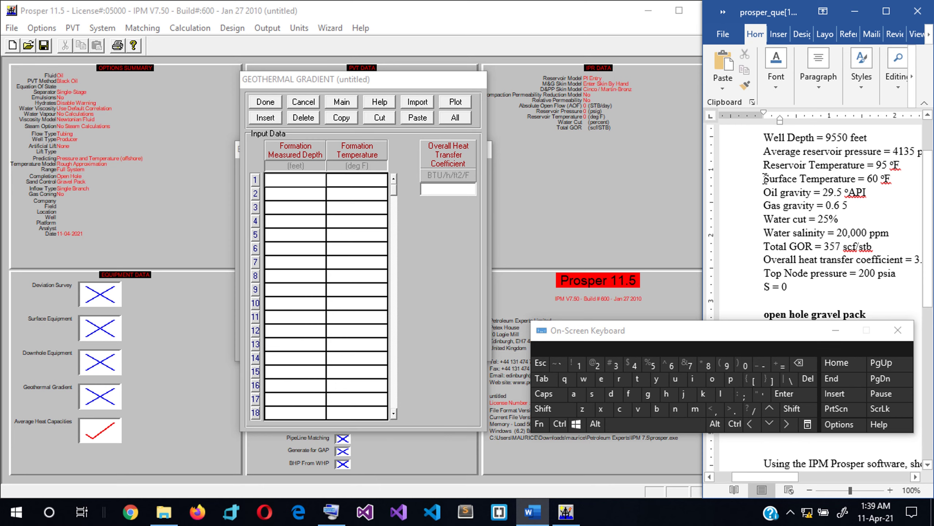
left_click_drag(765, 179, 898, 180)
left_click(894, 180)
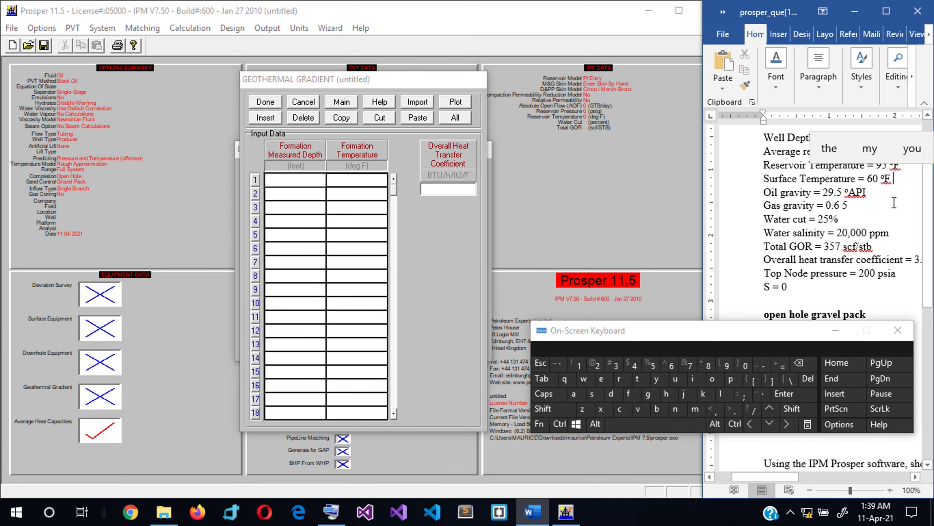
left_click_drag(901, 166, 906, 167)
left_click(906, 167)
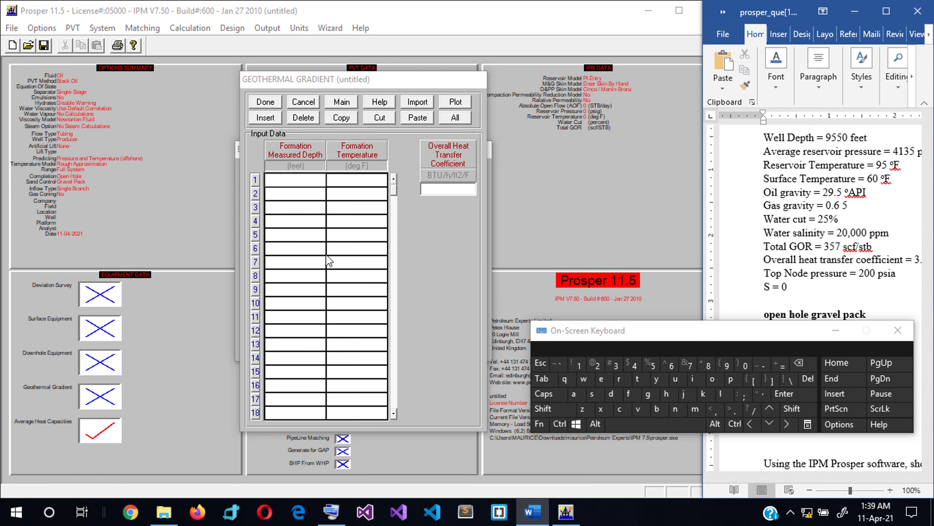
left_click(268, 181)
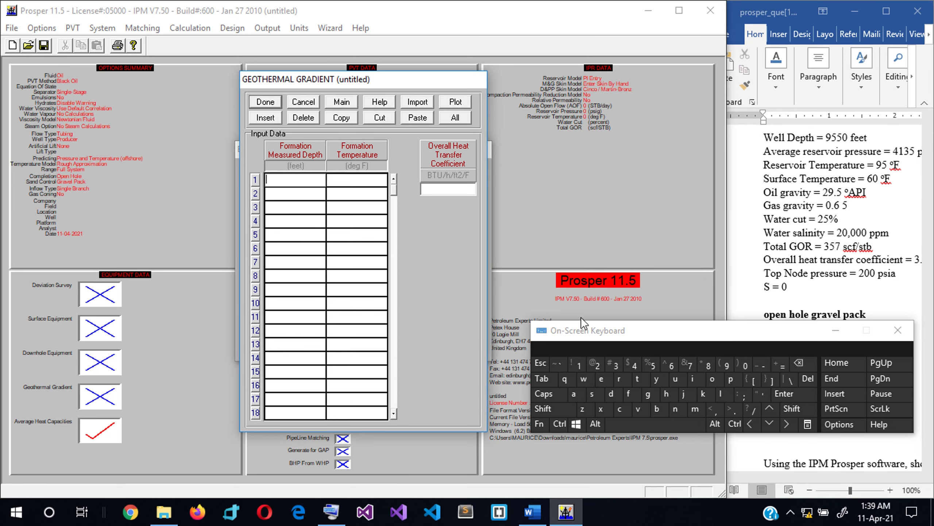
left_click(745, 365)
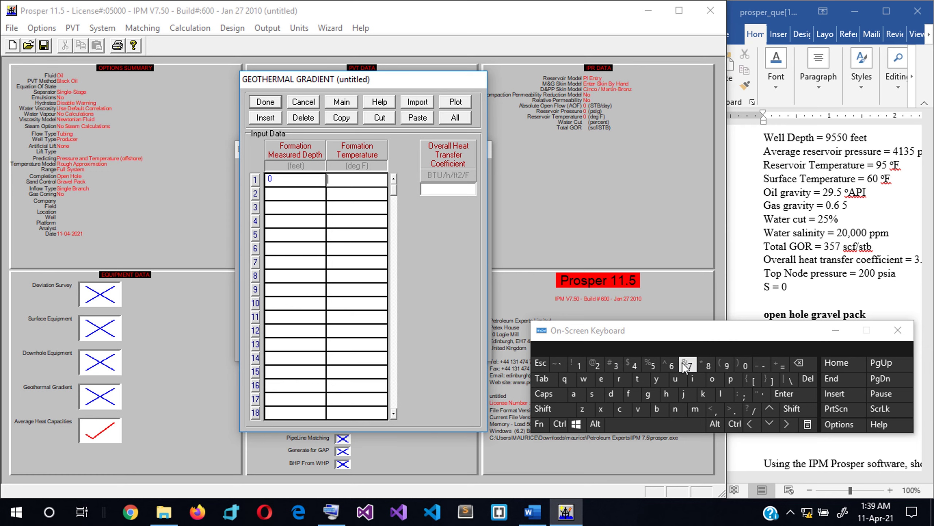
left_click(670, 365)
left_click(745, 365)
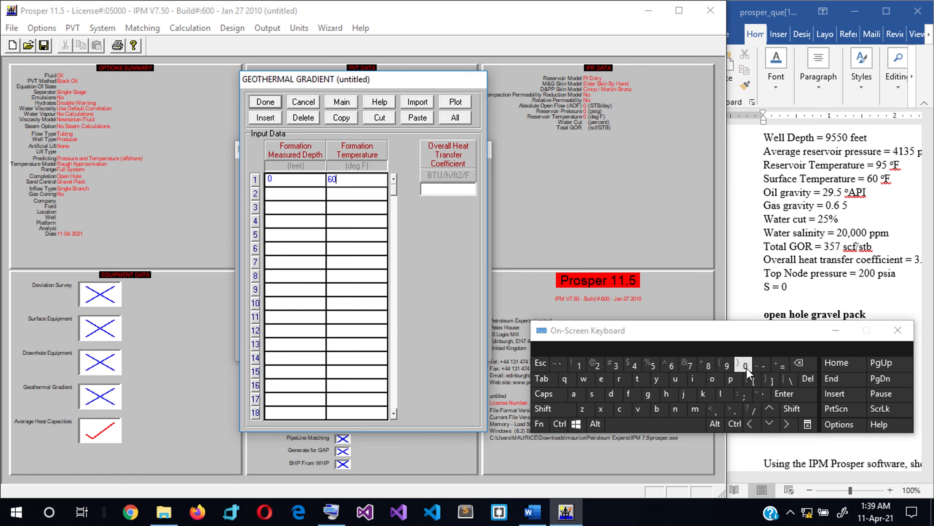
left_click(540, 378)
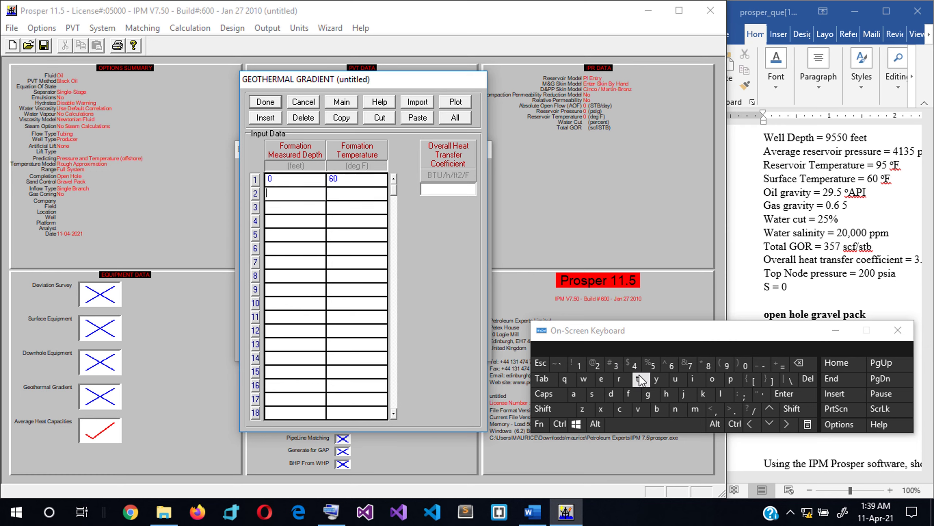
Fill the geothermal gradient's second row with the copied 9550 feet depth and a formation temperature of 95 deg F.
right_click(284, 194)
left_click(317, 249)
left_click(347, 198)
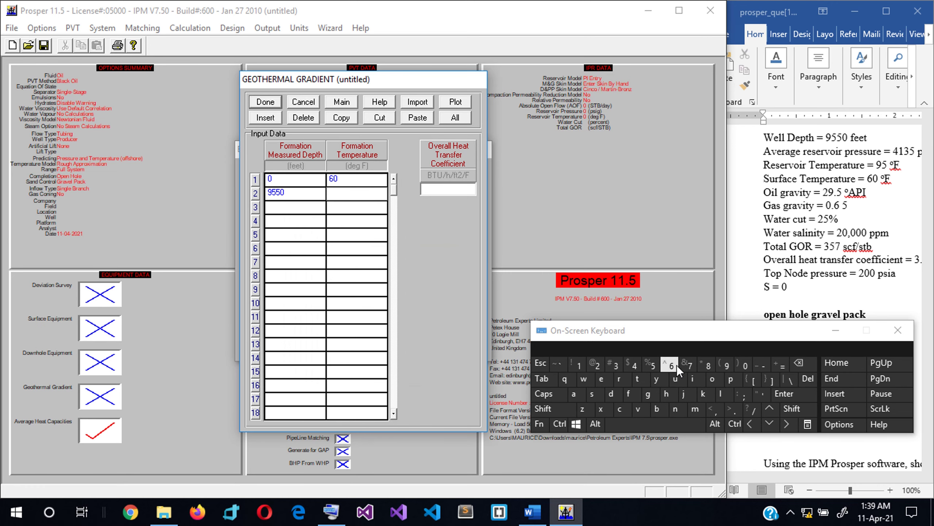
left_click(722, 366)
Set the overall heat transfer coefficient to 3.5 BTU/h/ft2/F, as given in the question.
left_click(452, 189)
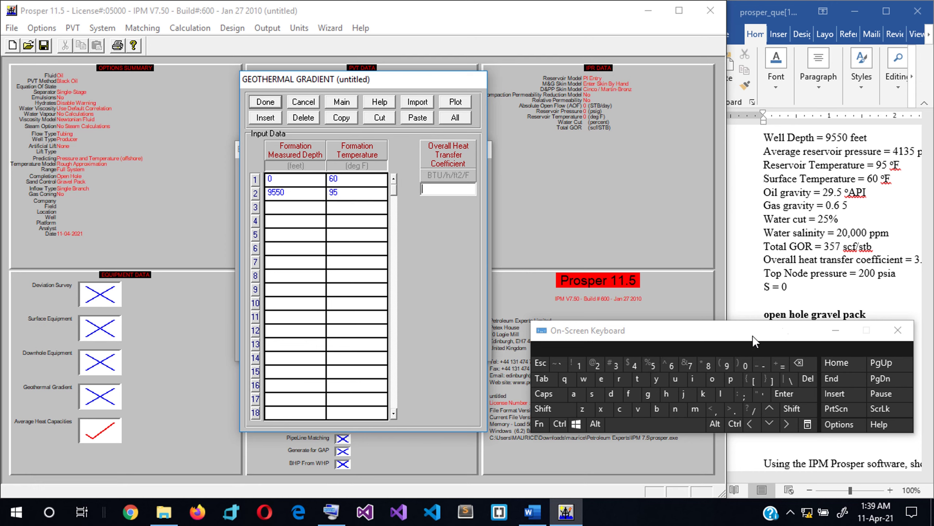
left_click(794, 289)
left_click_drag(773, 476, 783, 477)
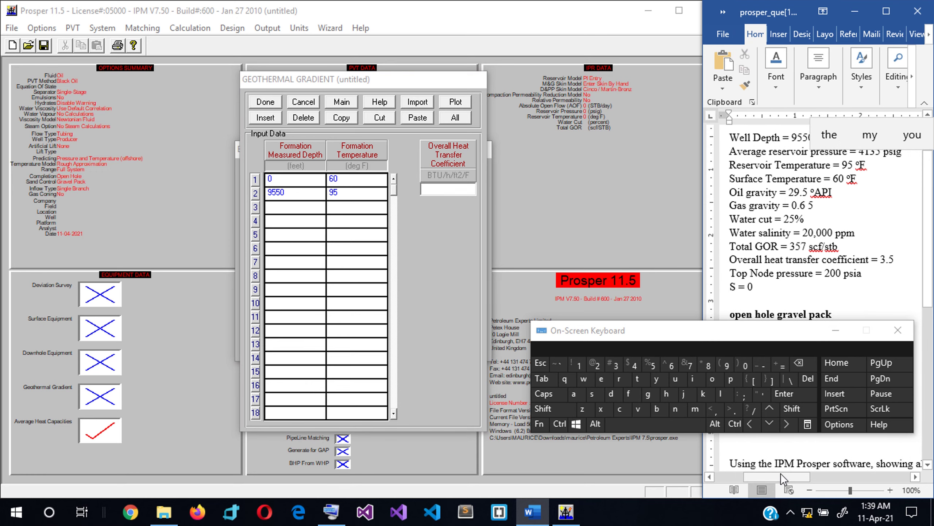
left_click(454, 190)
left_click(622, 367)
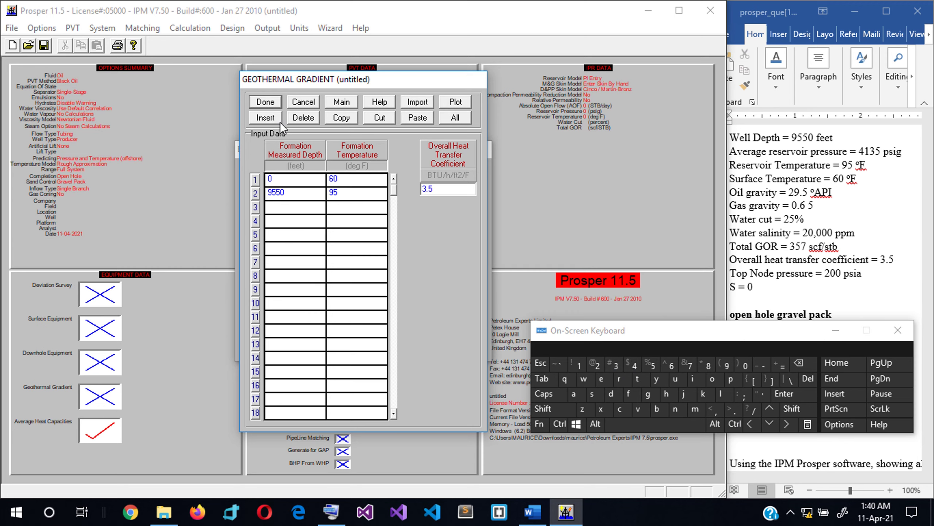
Accept the geothermal gradient, keep the default average heat capacities, and finish the equipment data.
left_click(270, 105)
left_click(288, 229)
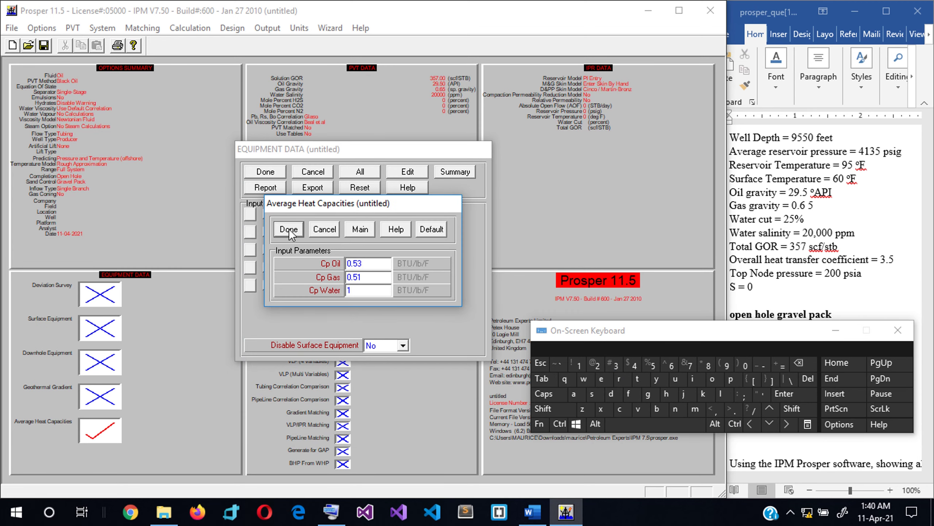
left_click(266, 172)
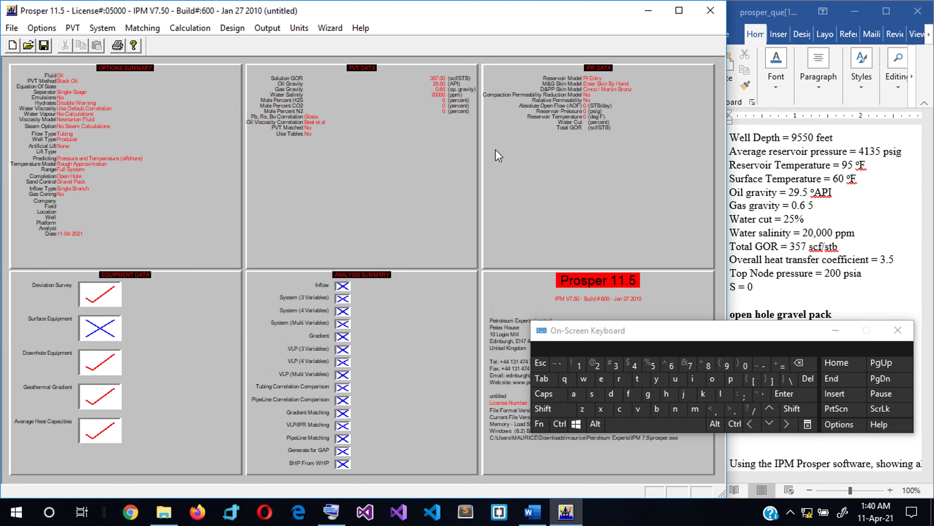
Open the inflow performance data, keep the PI Entry reservoir model, and set the reservoir pressure to 4135 psig from the question.
double_click(536, 156)
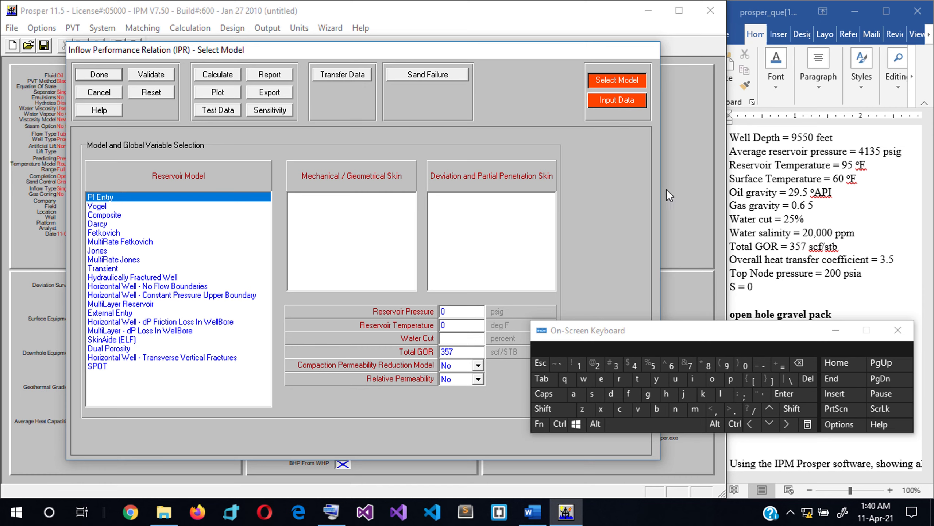
scroll(815, 271, "down", 3)
scroll(814, 264, "down", 3)
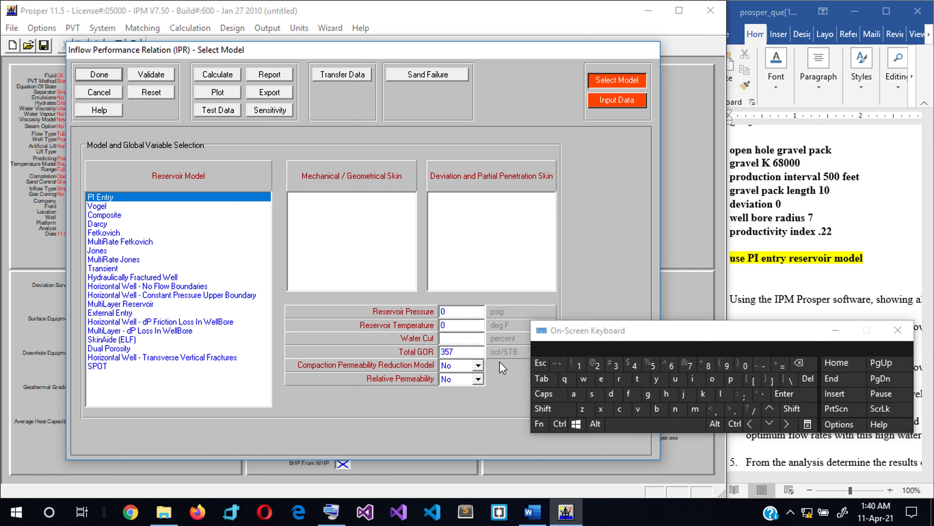
scroll(776, 173, "up", 5)
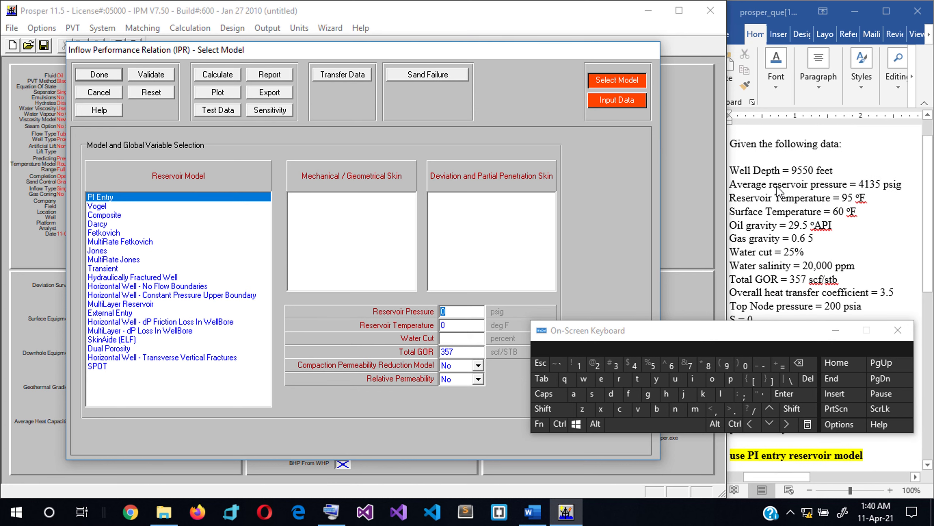
left_click(632, 365)
left_click(579, 365)
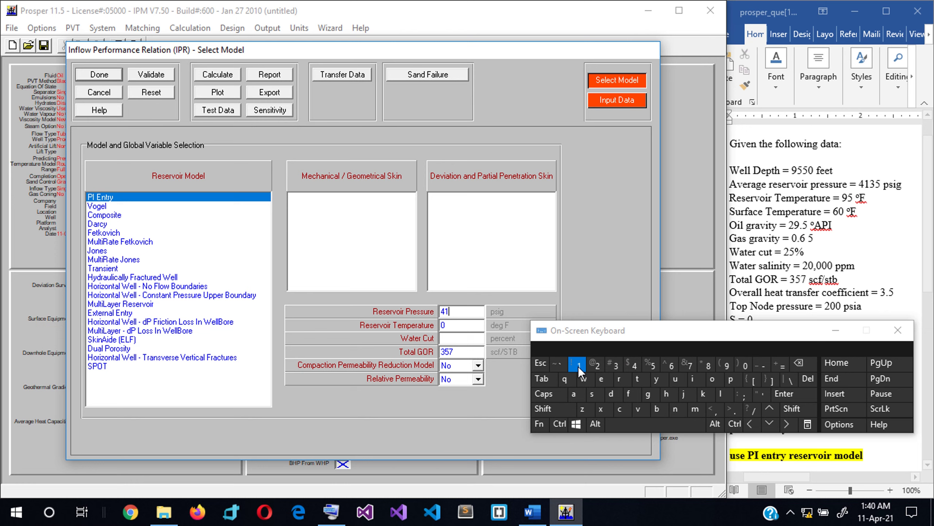
left_click(615, 366)
left_click(650, 365)
Set the reservoir temperature to 95 deg F and the water cut to 25 percent.
left_click(451, 329)
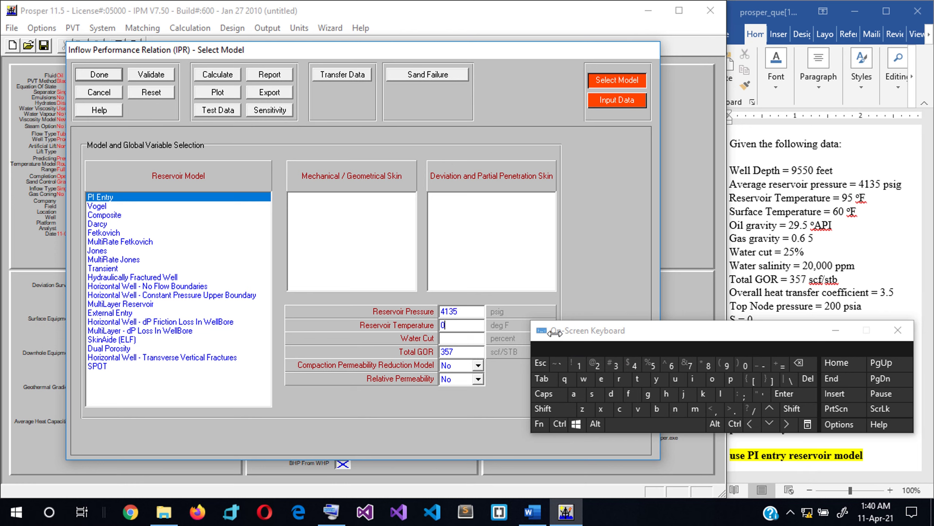
left_click(726, 364)
left_click(462, 338)
type("2")
left_click(651, 364)
left_click(655, 363)
Look up the productivity index in the question and enter .22 STB/day/psi in the reservoir model's input data.
left_click(608, 104)
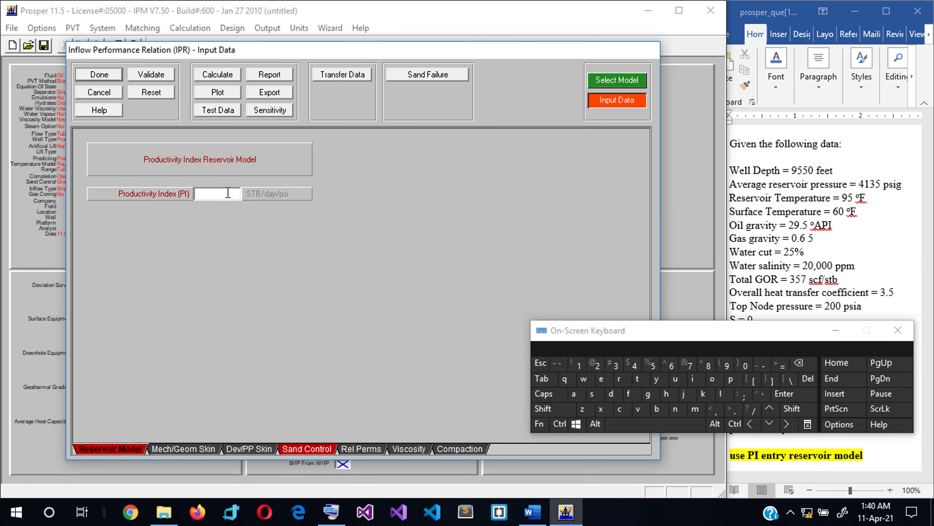
scroll(839, 286, "down", 3)
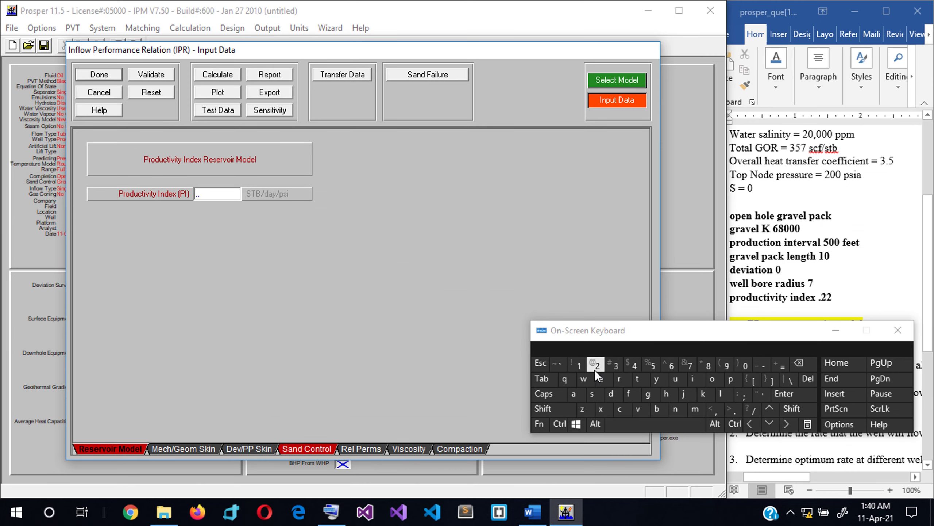
left_click(798, 364)
left_click(799, 363)
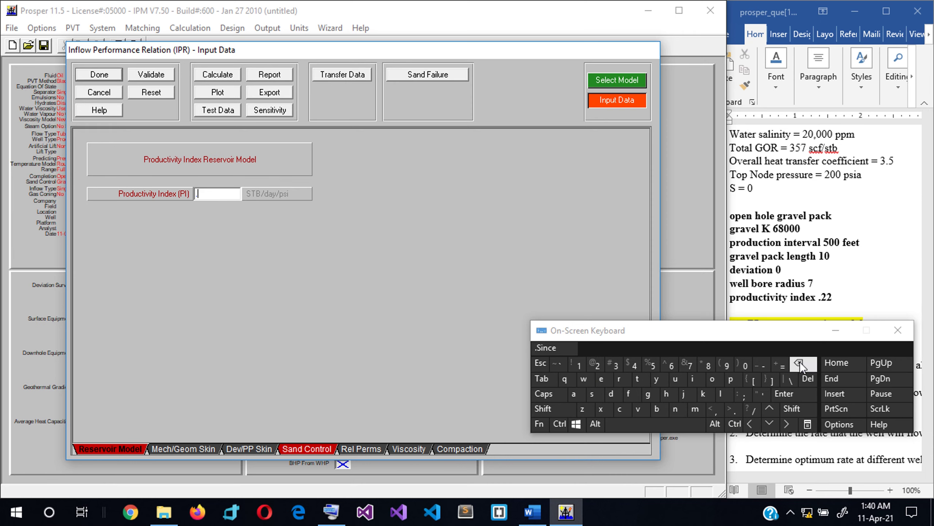
left_click(604, 365)
left_click(603, 365)
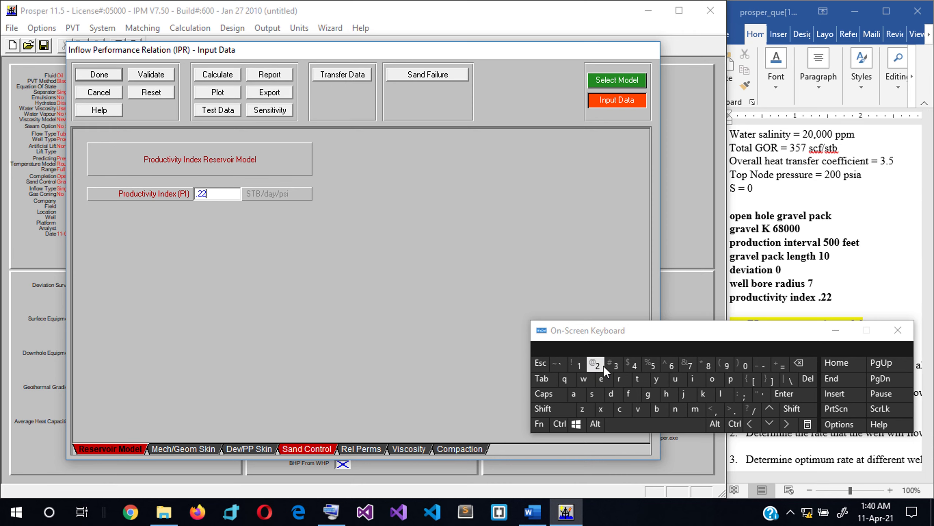
Set the gravel pack permeability to 68000 md in the sand control data.
left_click(316, 448)
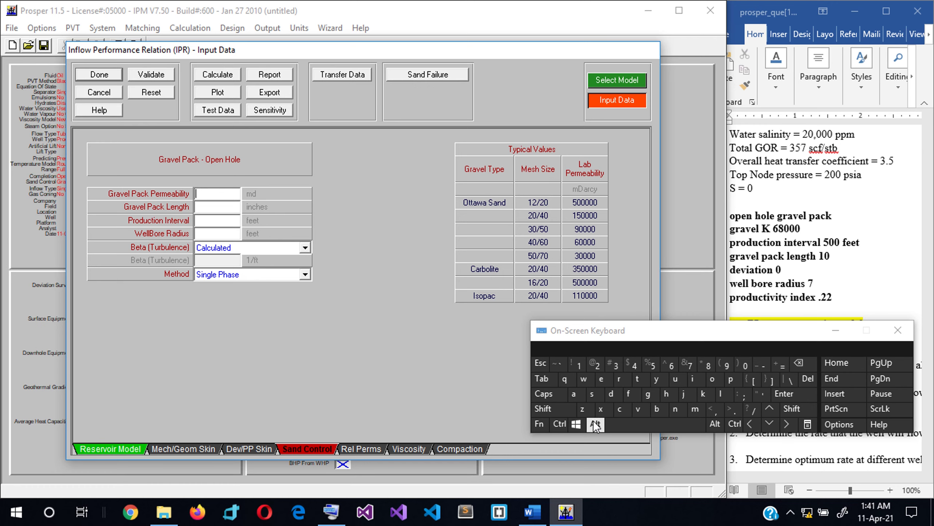
left_click(709, 360)
left_click(741, 363)
left_click(741, 363)
left_click(741, 364)
left_click(741, 364)
left_click(805, 362)
left_click(805, 362)
Set the gravel pack length to 10 inches and the production interval to 500 feet.
left_click(211, 206)
left_click(576, 364)
left_click(746, 365)
left_click(235, 222)
left_click(651, 365)
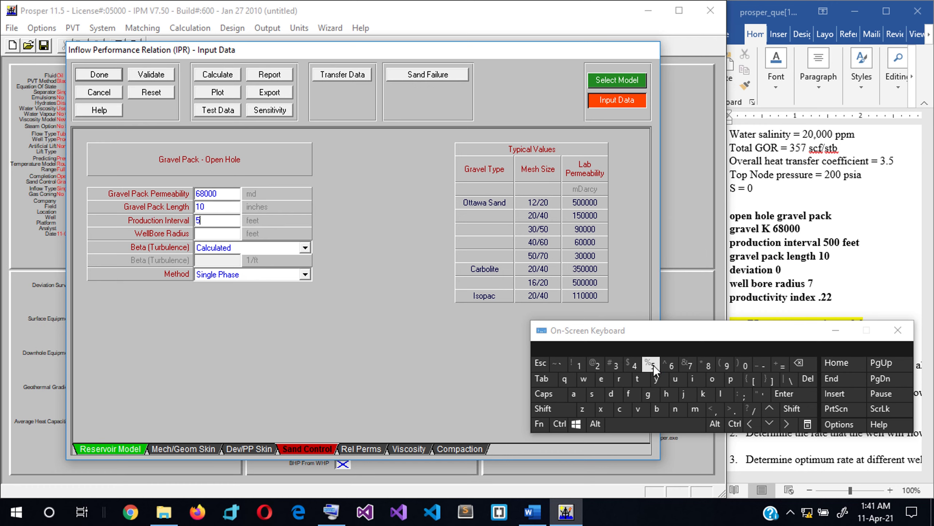
left_click(745, 362)
Set the wellbore radius to 7 feet and calculate the IPR plot, finishing on the main screen.
left_click(221, 235)
double_click(687, 366)
left_click(221, 74)
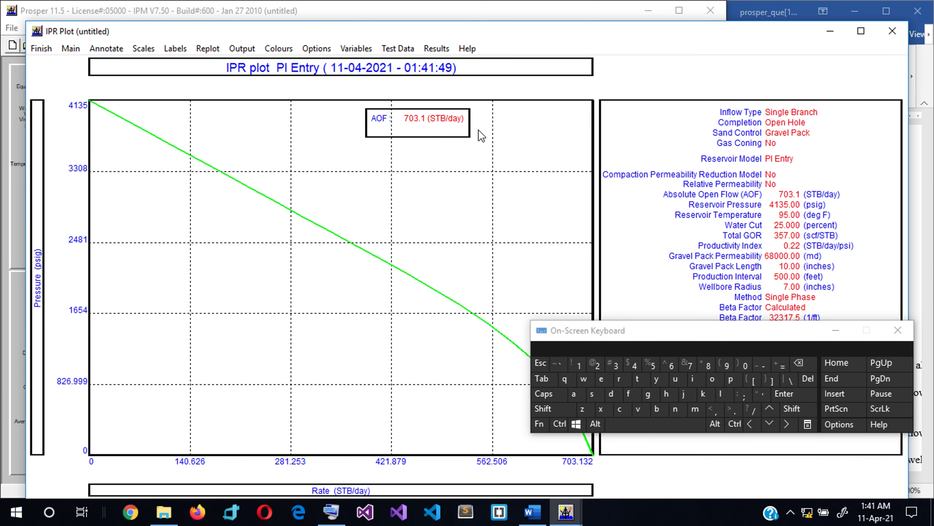
left_click(68, 48)
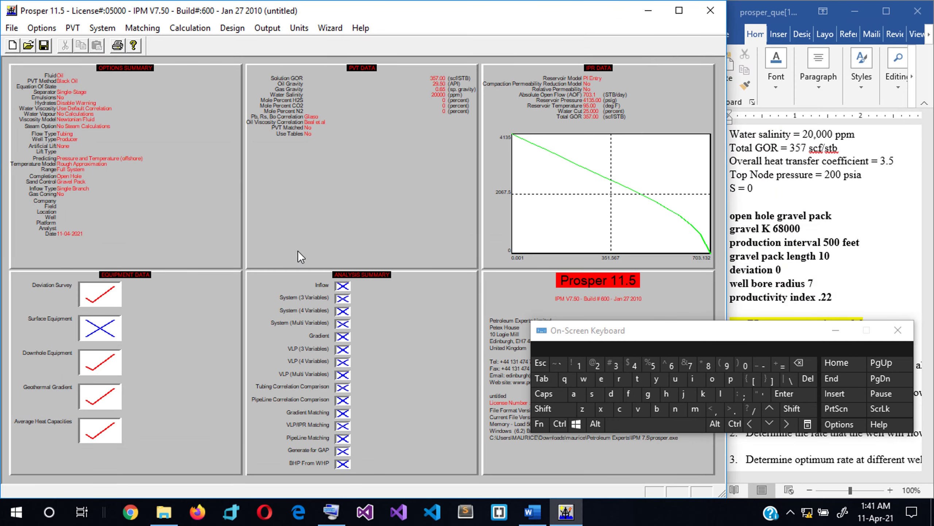
Review the given data in the question and start a System (IPR+VLP) calculation with 4 variables.
left_click(894, 203)
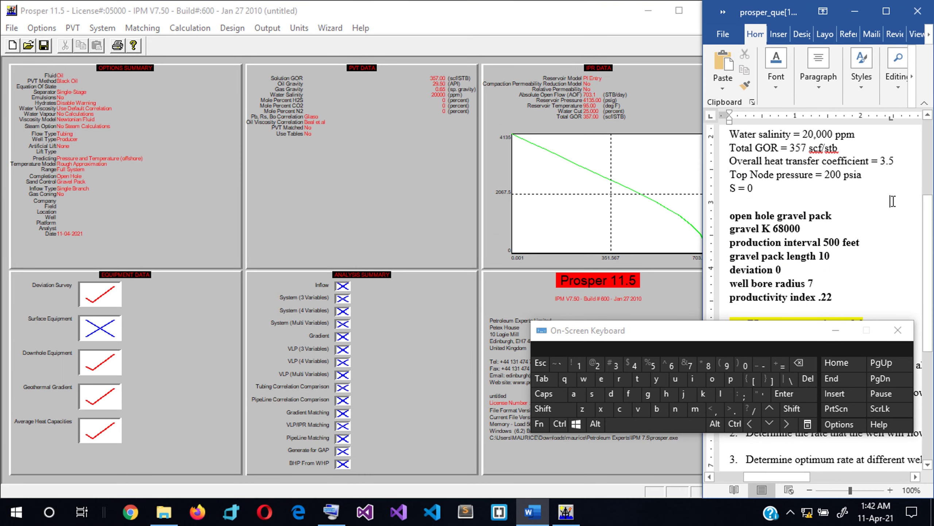
scroll(822, 170, "up", 2)
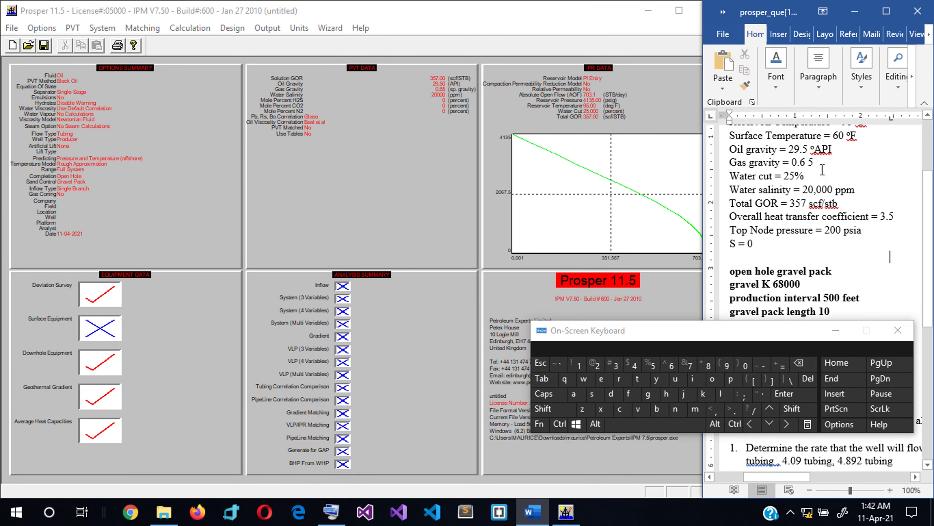
scroll(823, 170, "up", 1)
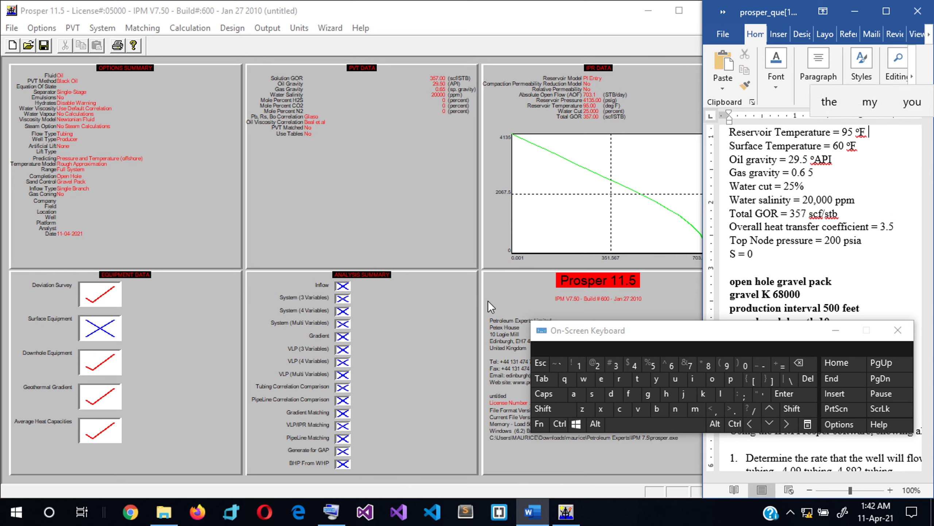
left_click(189, 28)
mouse_move(222, 59)
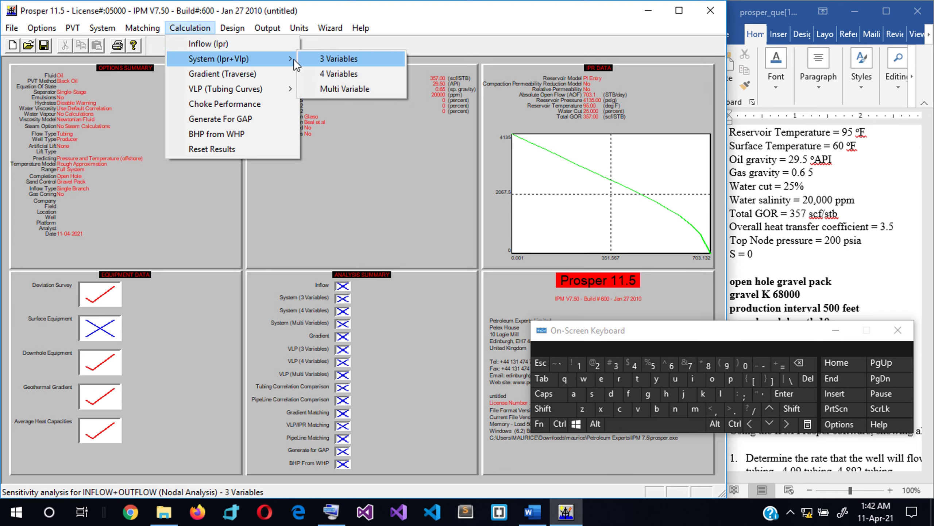
left_click(336, 73)
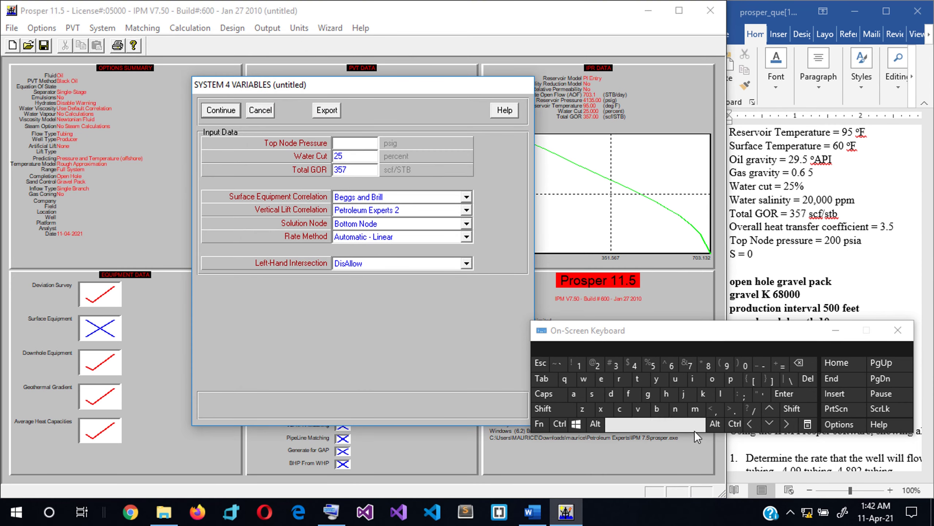
Set the top node pressure to 200 psig and continue to the selection of sensitivity variables.
left_click(598, 365)
left_click(737, 368)
left_click(740, 368)
left_click(743, 368)
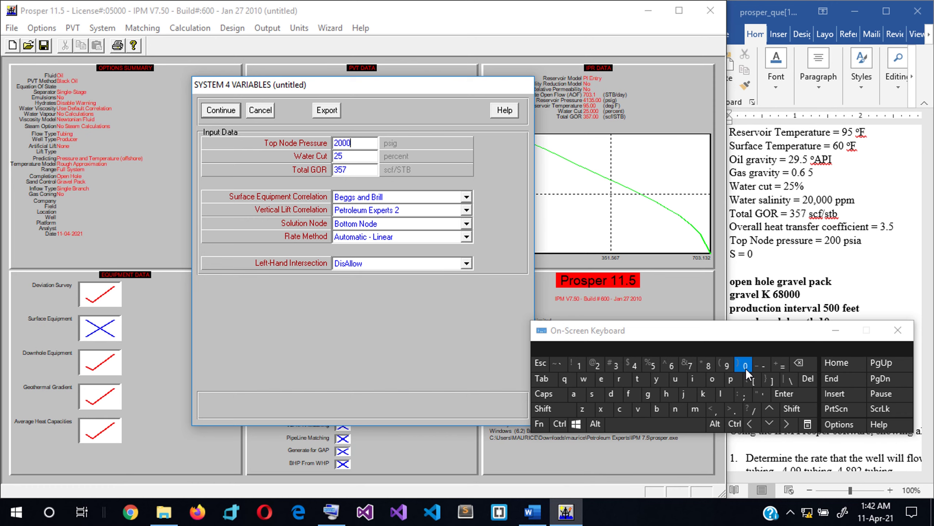
left_click(746, 368)
left_click(810, 360)
left_click(811, 360)
left_click(810, 361)
left_click(751, 364)
left_click(221, 111)
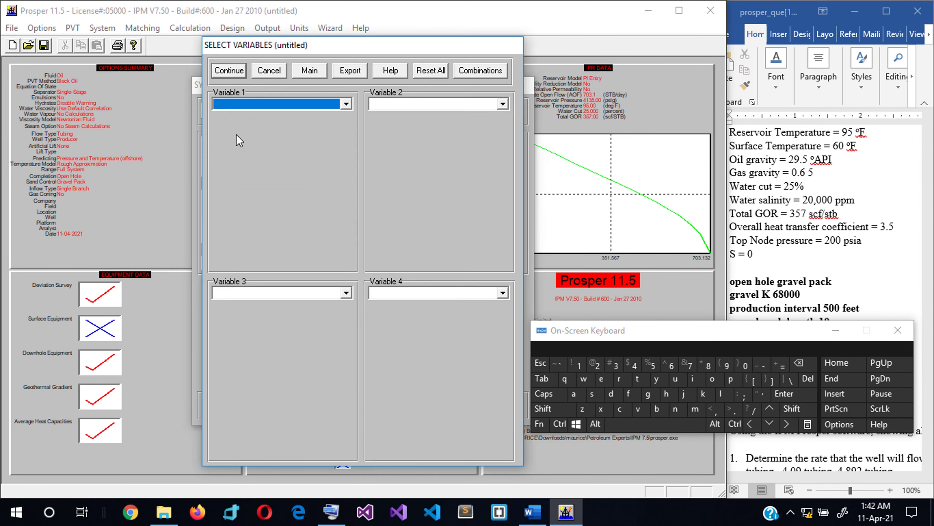
Leave all sensitivity variables empty and run the system calculation for the base case.
left_click(218, 73)
left_click(139, 68)
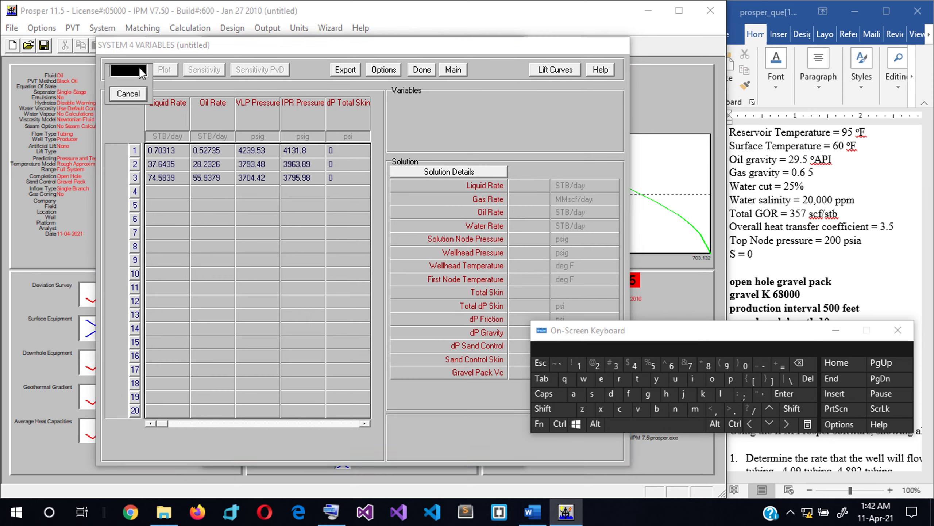
left_click(448, 288)
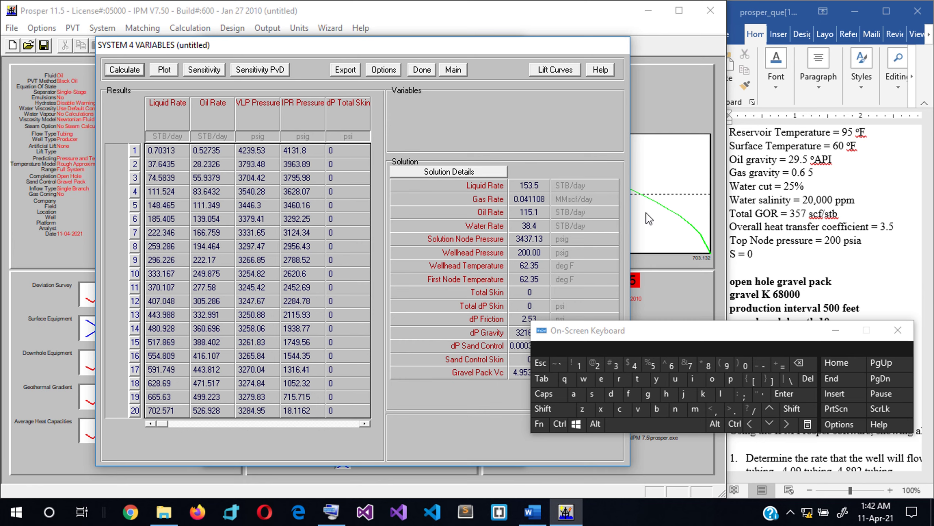
Read the numbered tasks in the question document to find which tubing sizes and conditions need flow rates.
left_click(857, 276)
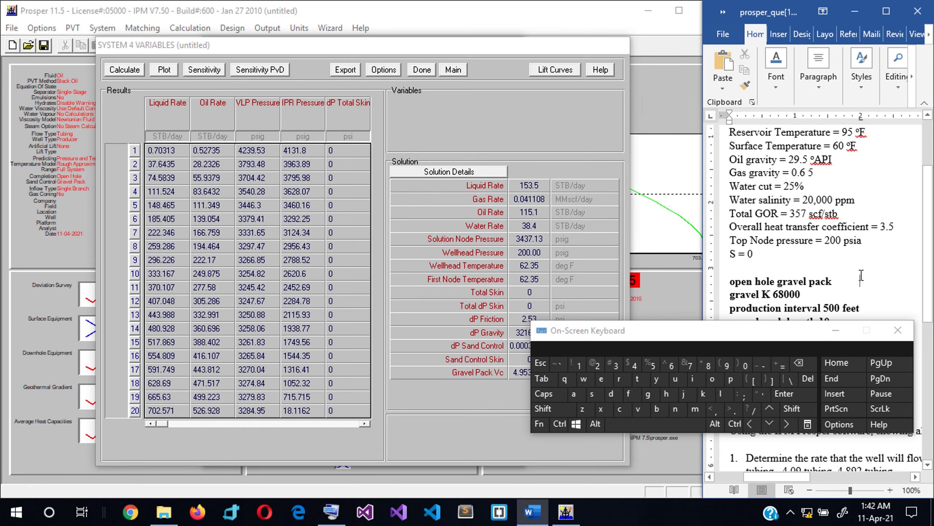
scroll(859, 273, "down", 4)
scroll(858, 273, "down", 1)
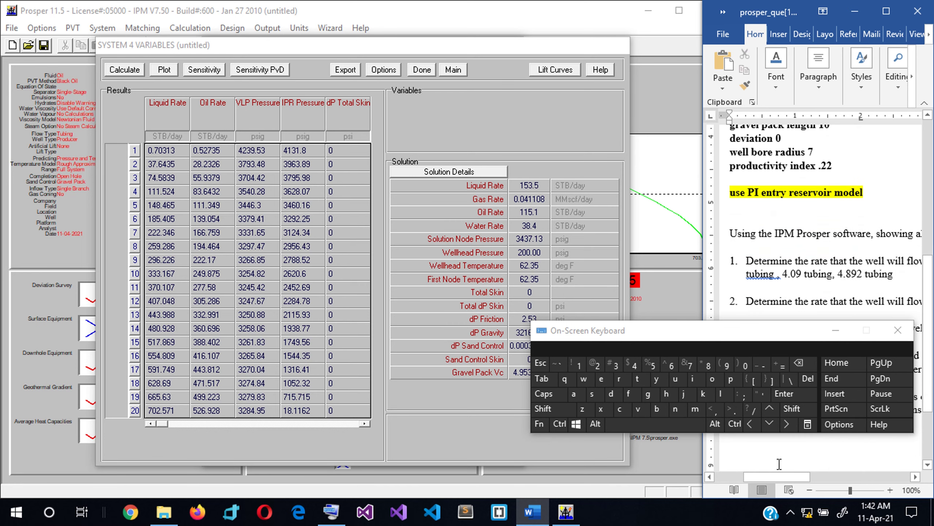
left_click_drag(795, 481, 772, 469)
scroll(814, 239, "down", 1)
scroll(815, 239, "down", 1)
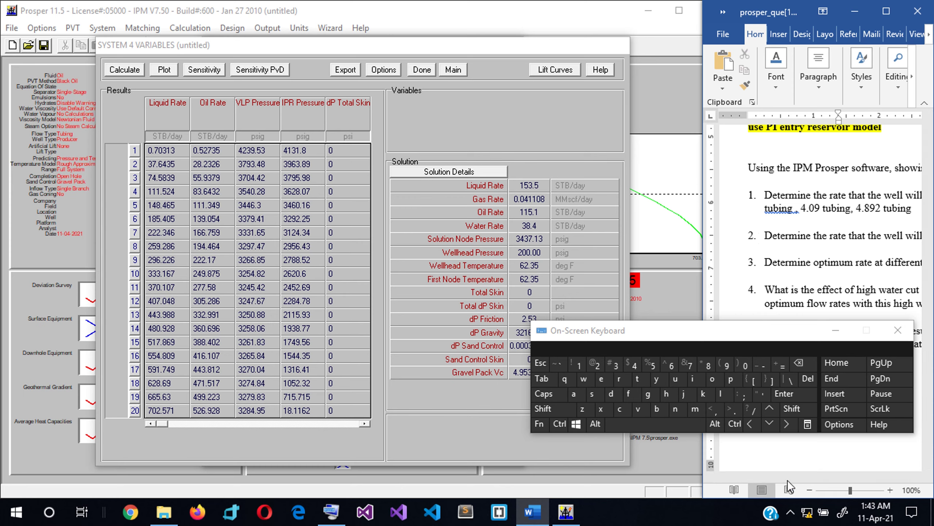
left_click_drag(774, 476, 684, 338)
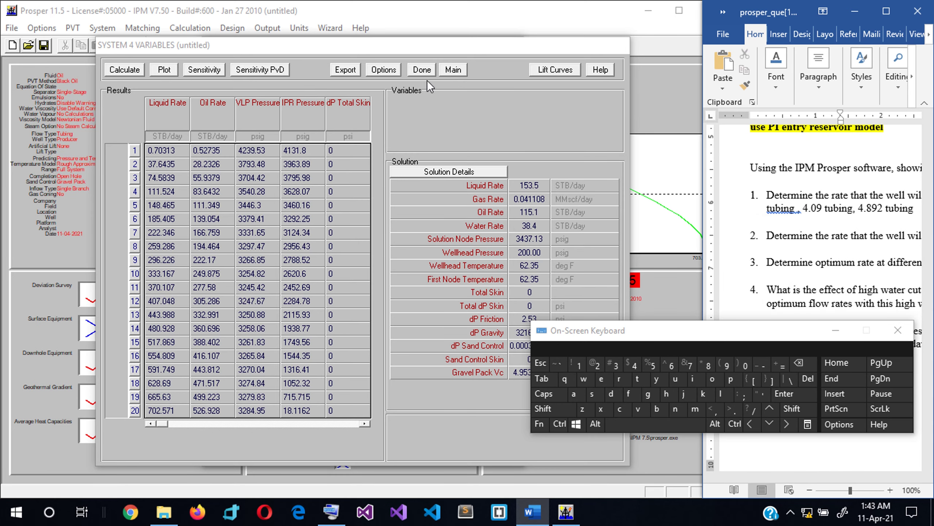
Leave the calculation results and choose Tubing/Pipe Diameter as the first sensitivity variable.
left_click(426, 71)
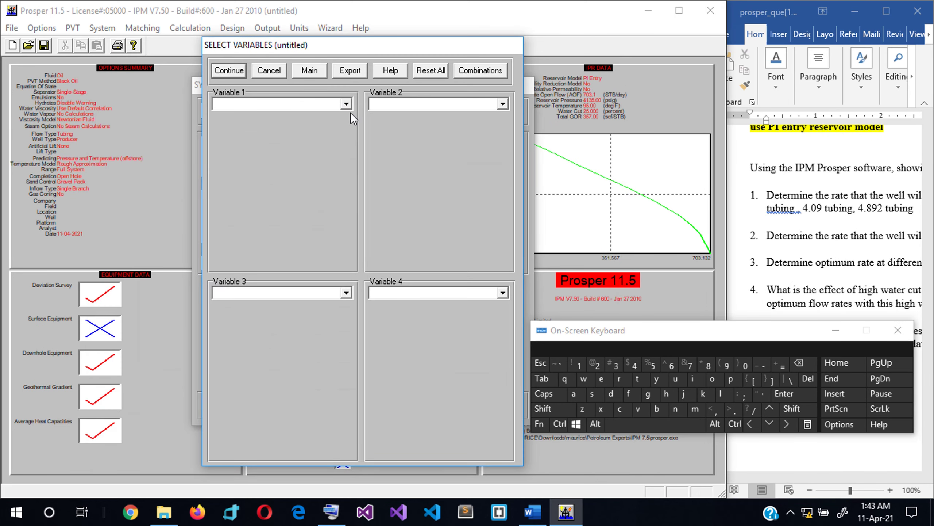
left_click(346, 103)
scroll(257, 258, "down", 2)
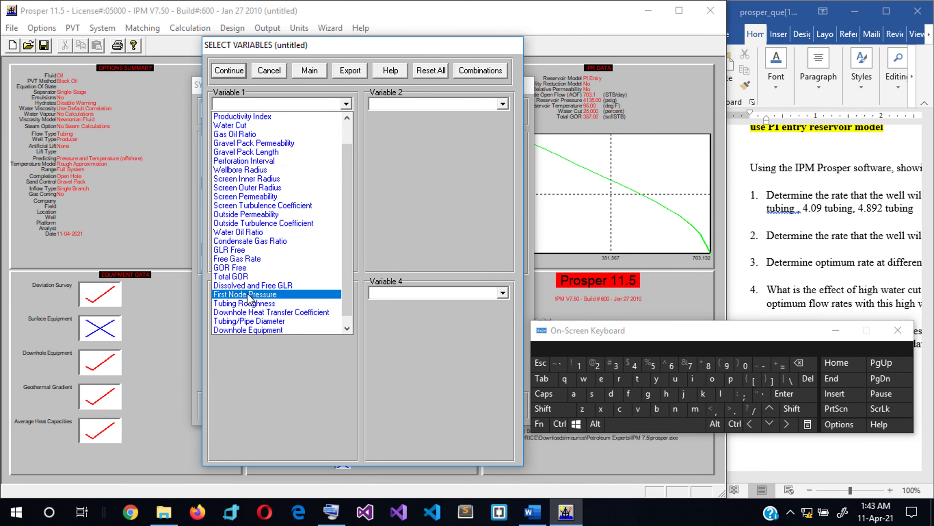
scroll(248, 294, "down", 1)
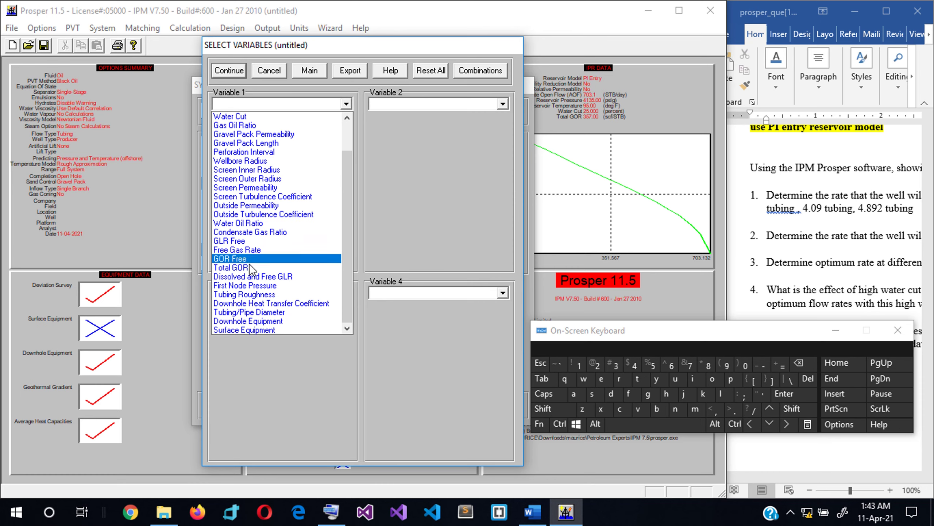
left_click(260, 312)
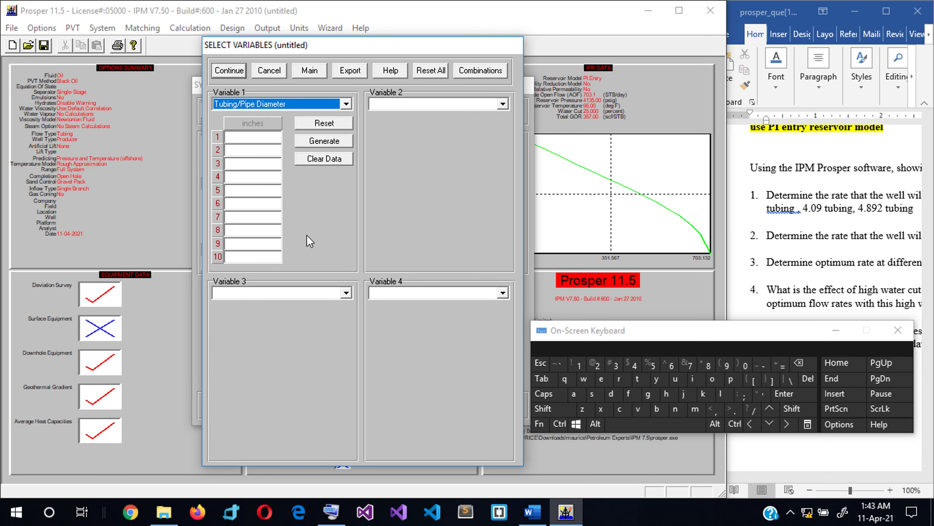
Choose First Node Pressure as the second sensitivity variable.
left_click(502, 104)
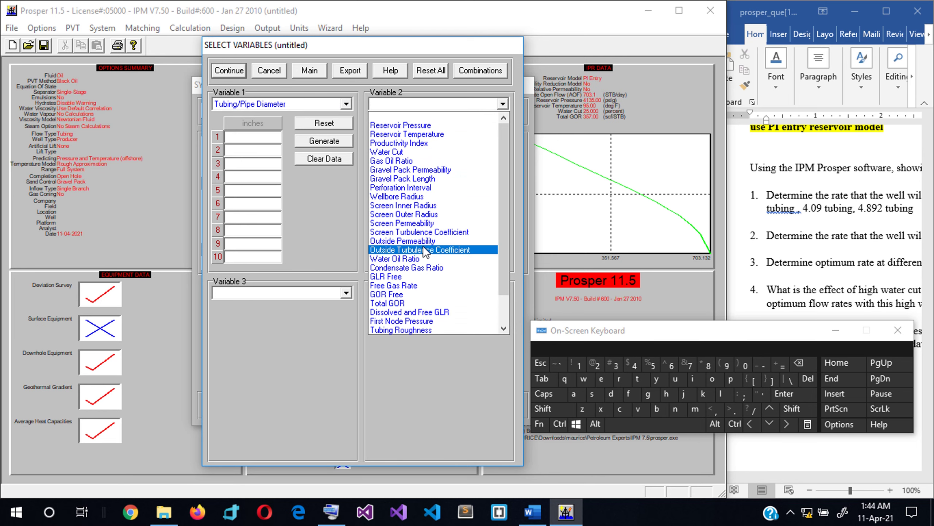
scroll(419, 254, "down", 2)
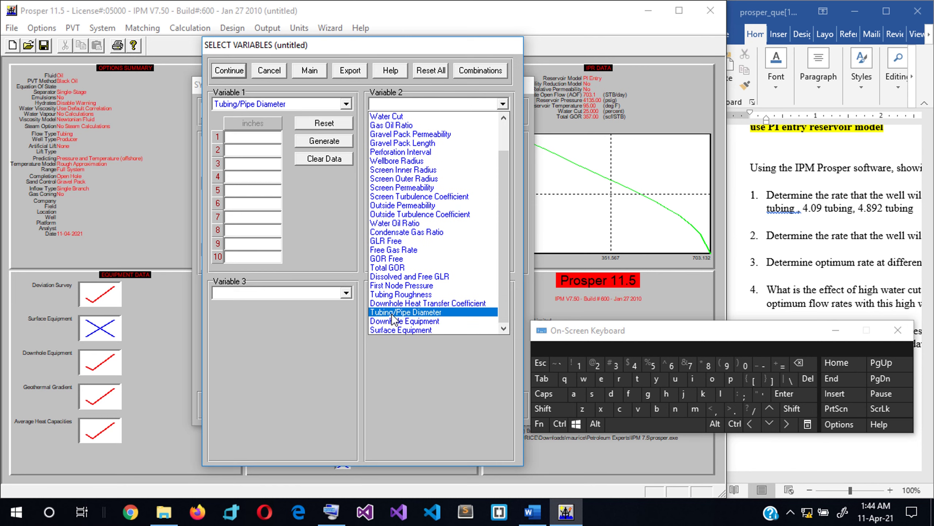
left_click(391, 286)
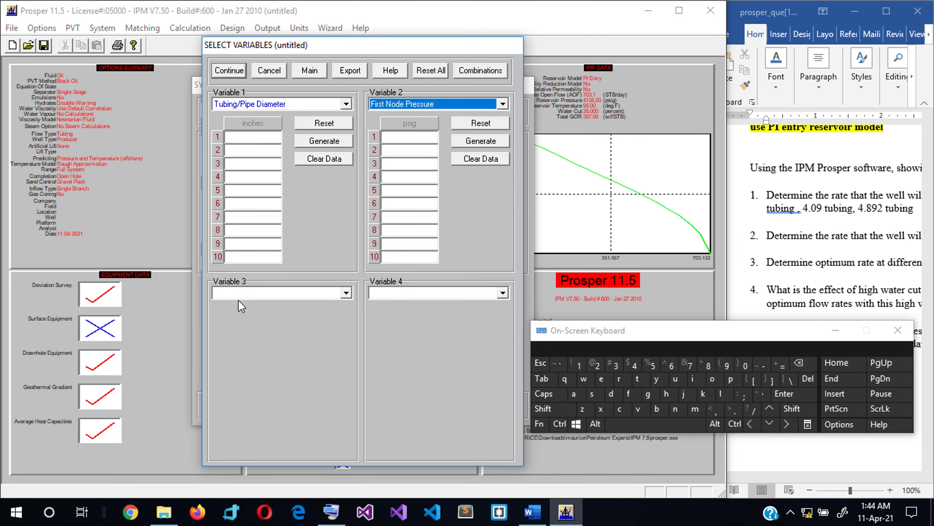
Choose Water Cut as the third sensitivity variable.
left_click(346, 293)
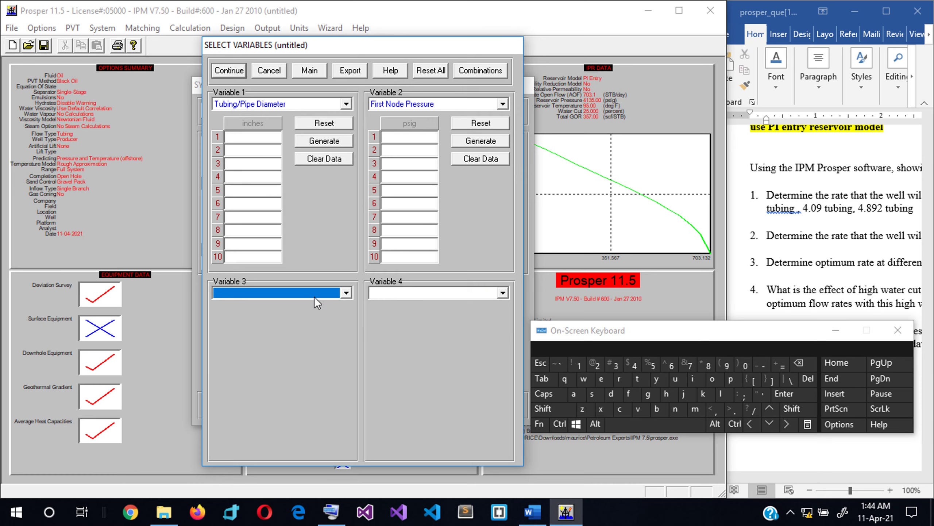
left_click(346, 294)
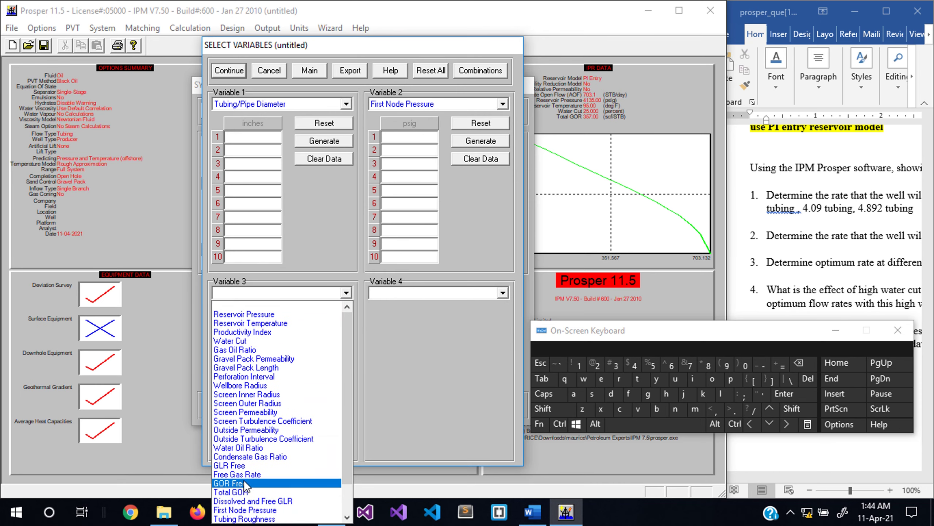
scroll(250, 466, "down", 2)
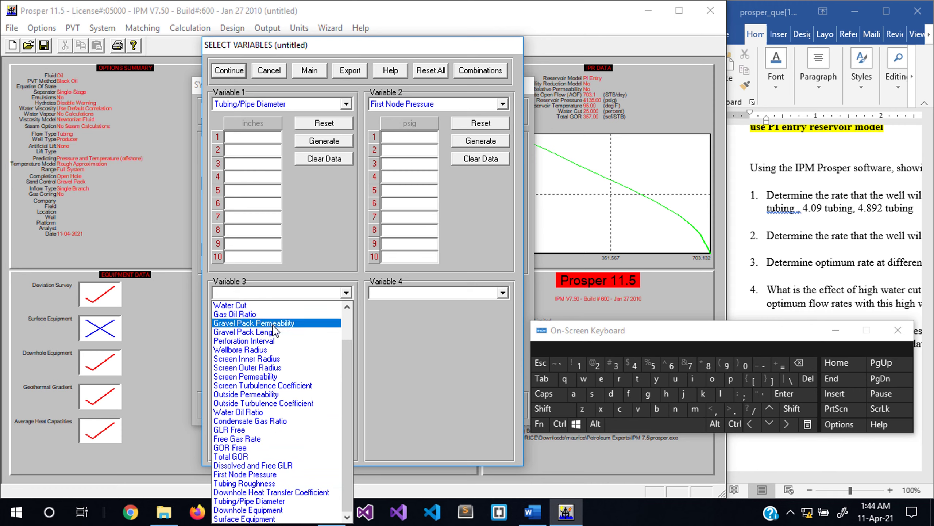
left_click(268, 306)
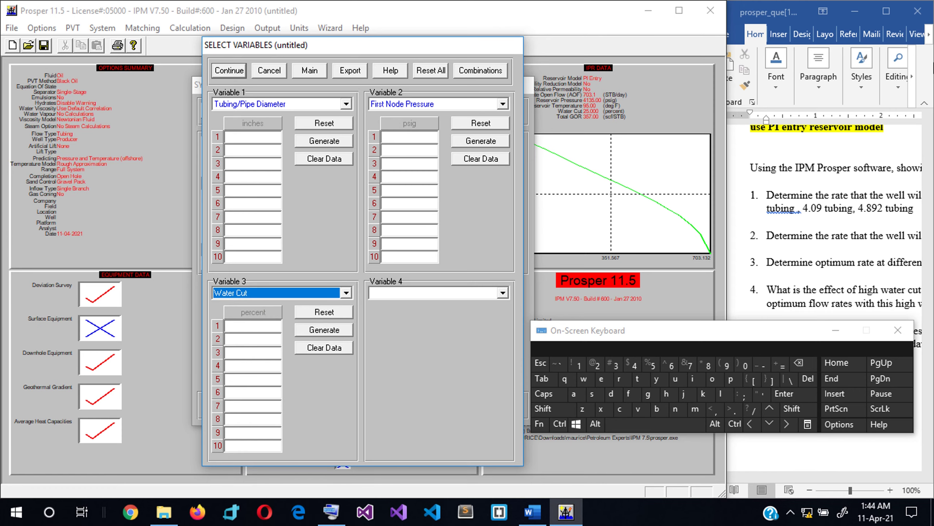
Check the numbered tasks in the question document for the tubing sizes, top node pressures and water cut conditions.
left_click(854, 249)
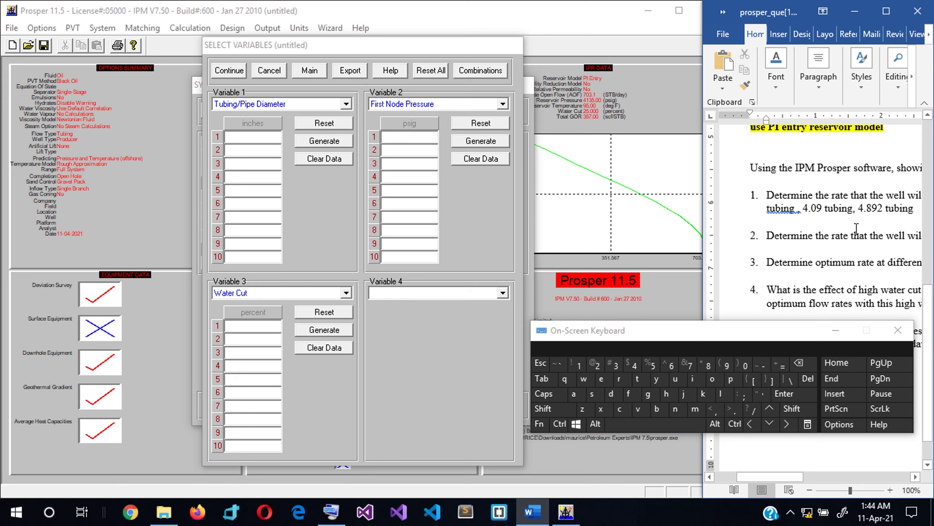
left_click_drag(805, 476, 828, 385)
scroll(856, 283, "down", 1)
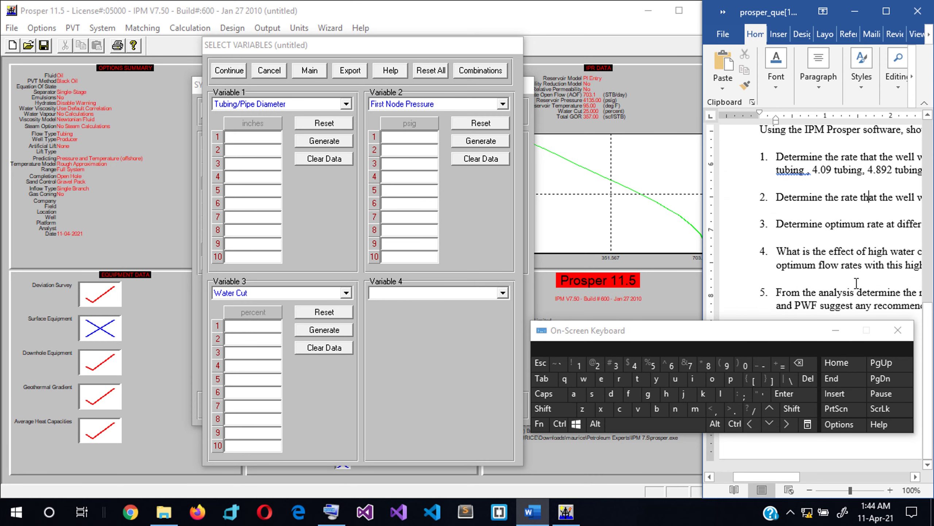
left_click(469, 307)
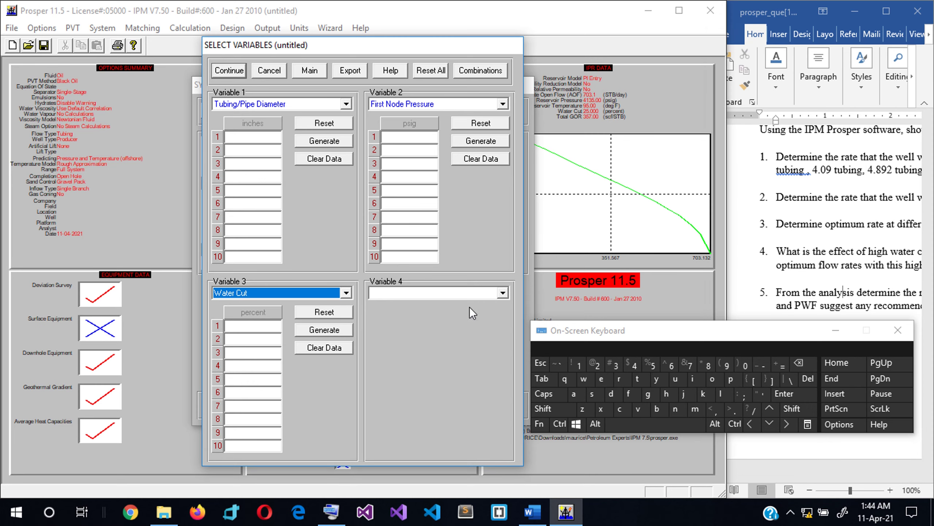
left_click(237, 137)
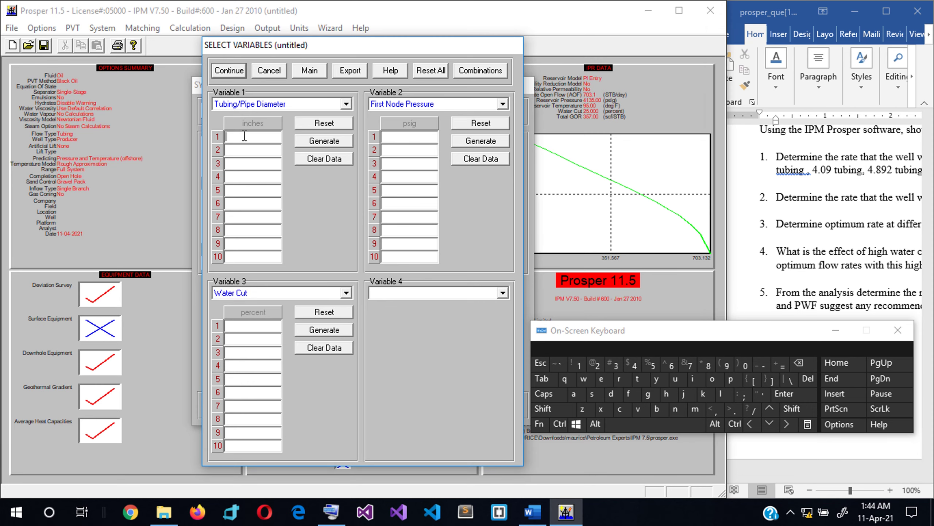
scroll(784, 237, "up", 2)
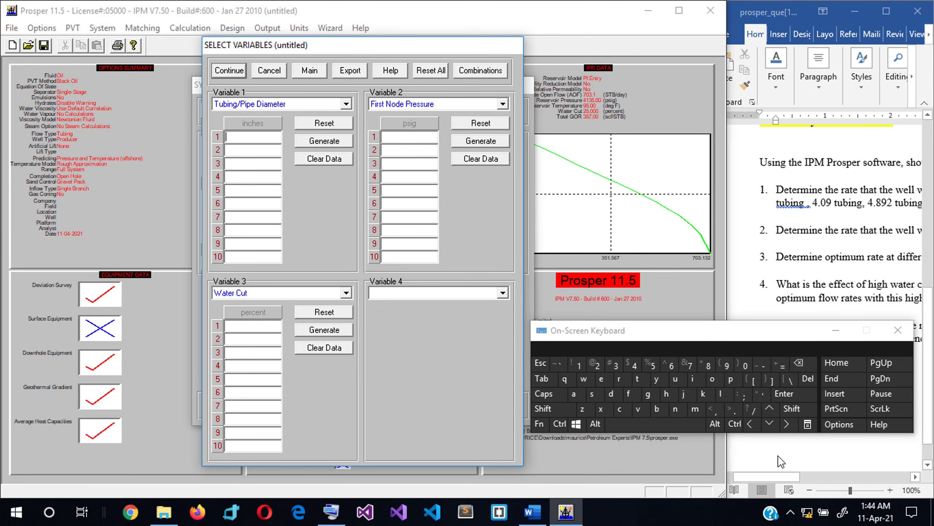
left_click_drag(777, 479, 824, 478)
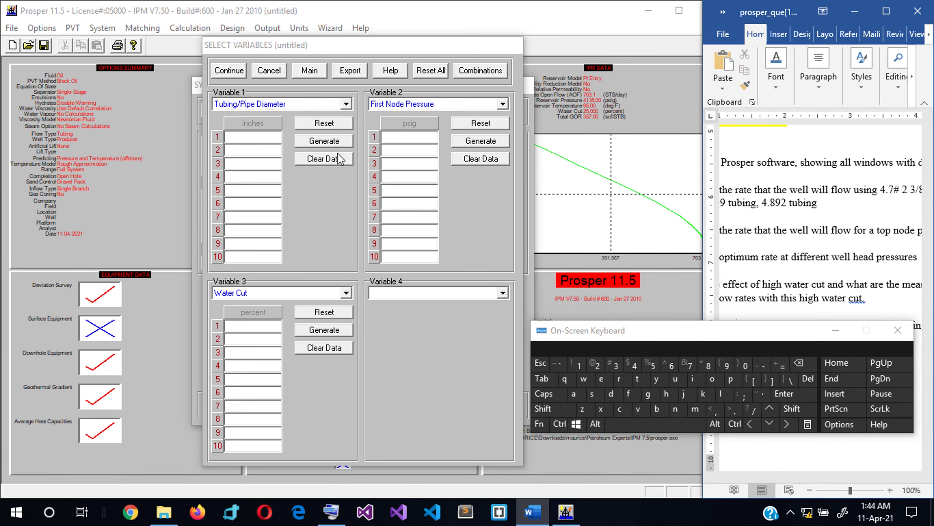
Enter 2.375 inches as the first tubing/pipe diameter value.
left_click(246, 140)
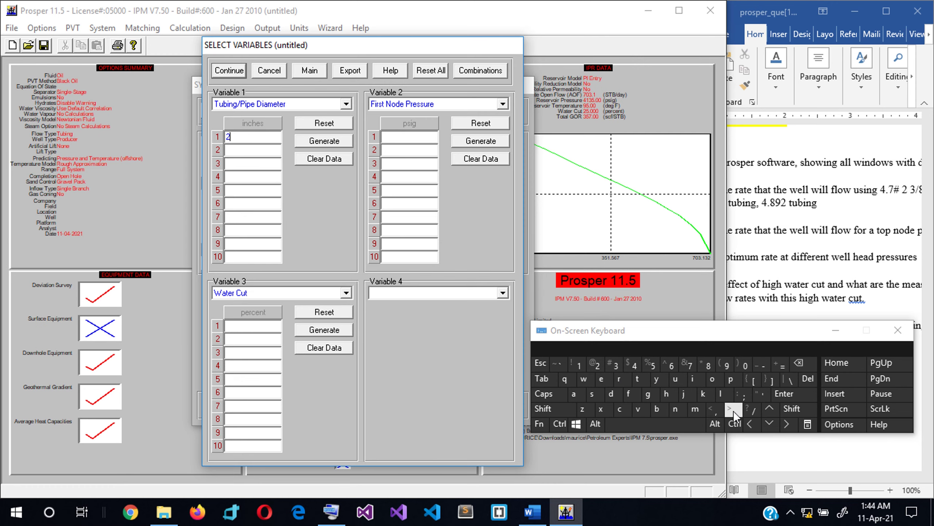
type("2.33")
type("75")
key("BackSpace")
key("BackSpace")
key("BackSpace")
left_click(801, 365)
type("3775")
left_click(799, 363)
type("55")
left_click(799, 366)
Consult the question document and enter 3.5 and 4.09 inches as the second and third tubing diameters.
left_click(754, 470)
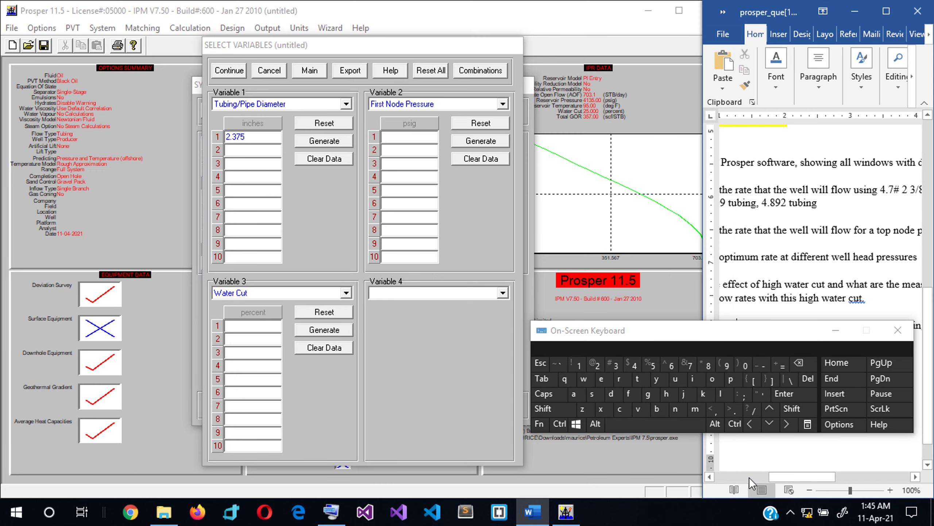
mouse_move(786, 480)
left_mouse_down()
mouse_move(831, 476)
mouse_move(771, 470)
left_mouse_up()
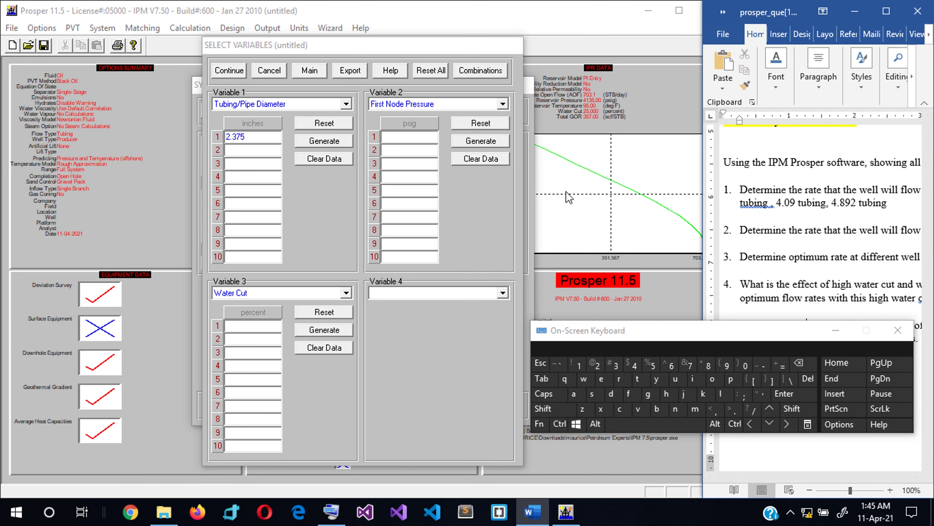
left_click(260, 147)
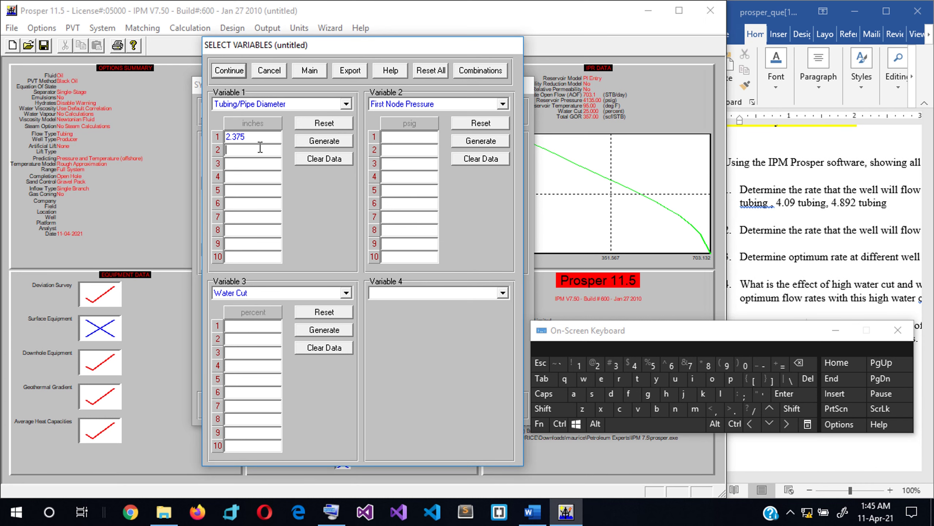
left_click(622, 371)
left_click(730, 412)
left_click(650, 365)
left_click(267, 164)
left_click(630, 366)
left_click(728, 409)
left_click(744, 365)
left_click(725, 364)
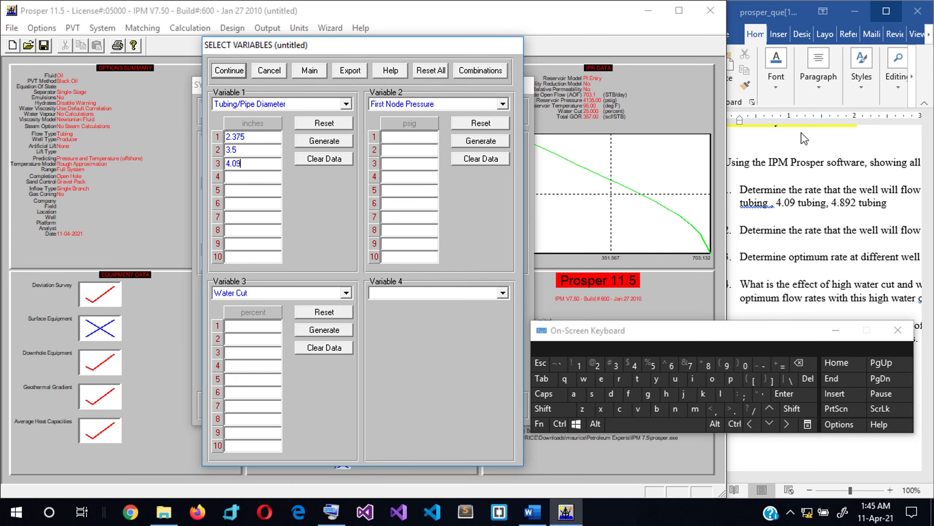
Try to enter 4.892 inches as the fourth tubing diameter.
left_click(260, 178)
left_click(639, 360)
left_click(729, 409)
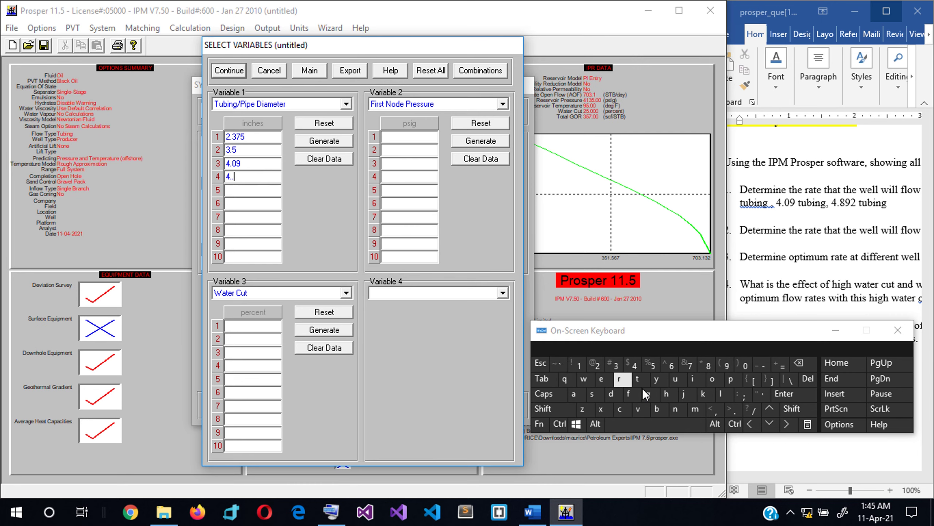
left_click(706, 365)
left_click(721, 365)
left_click(599, 365)
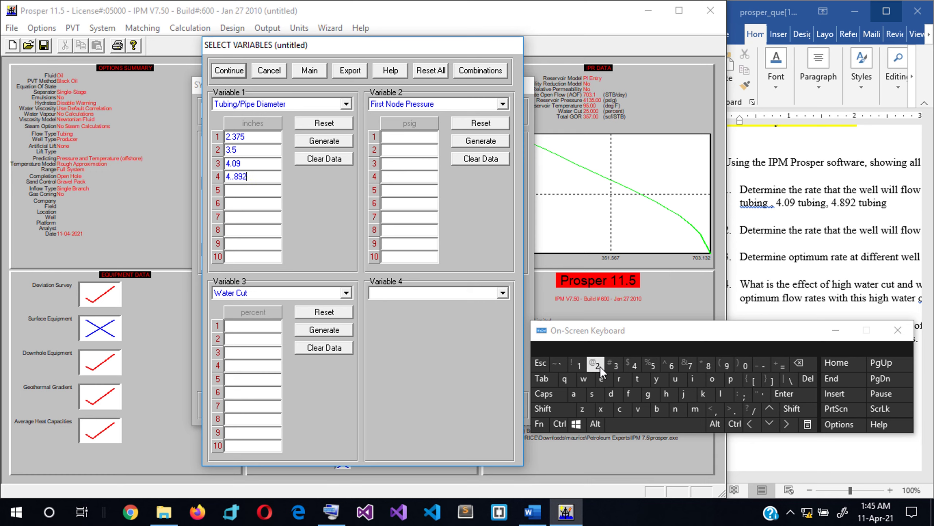
Generate five linearly spaced first node pressures from 100 to 500 psig.
left_click(390, 139)
left_click(495, 141)
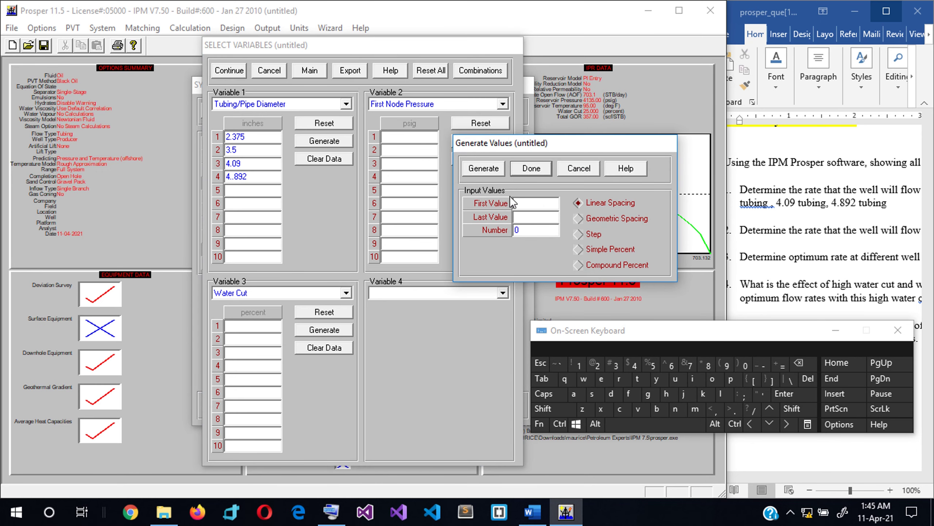
left_click(579, 365)
left_click(747, 365)
left_click(747, 365)
left_click(531, 217)
left_click(651, 365)
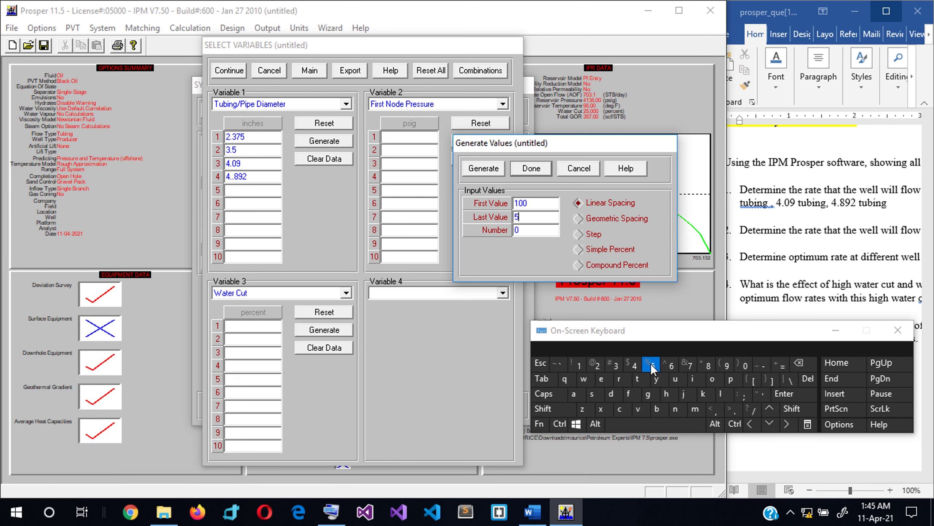
left_click(744, 365)
left_click(743, 365)
left_click(744, 365)
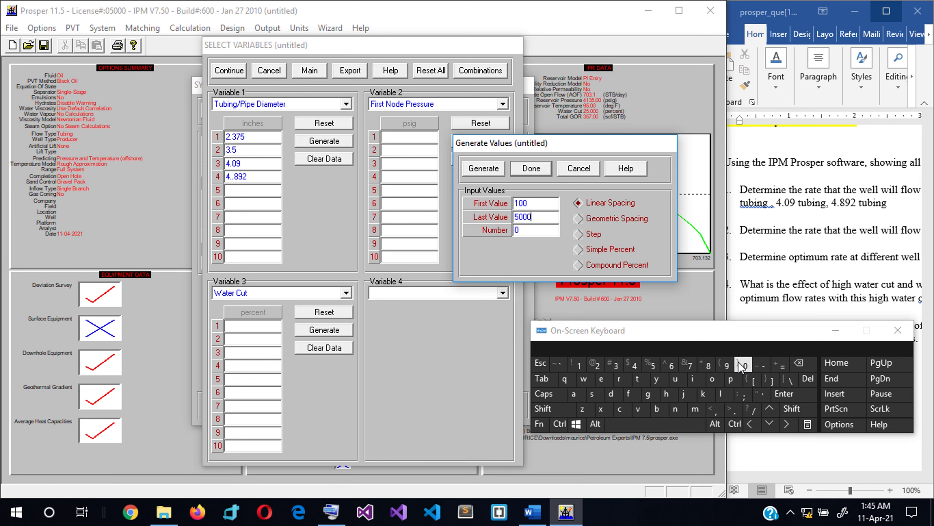
left_click(795, 365)
left_click(527, 230)
left_click(656, 367)
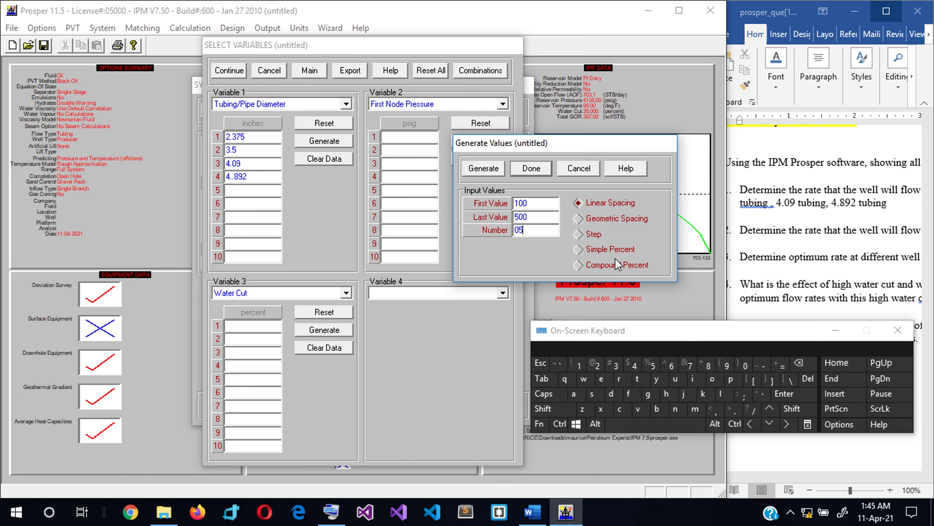
left_click(518, 168)
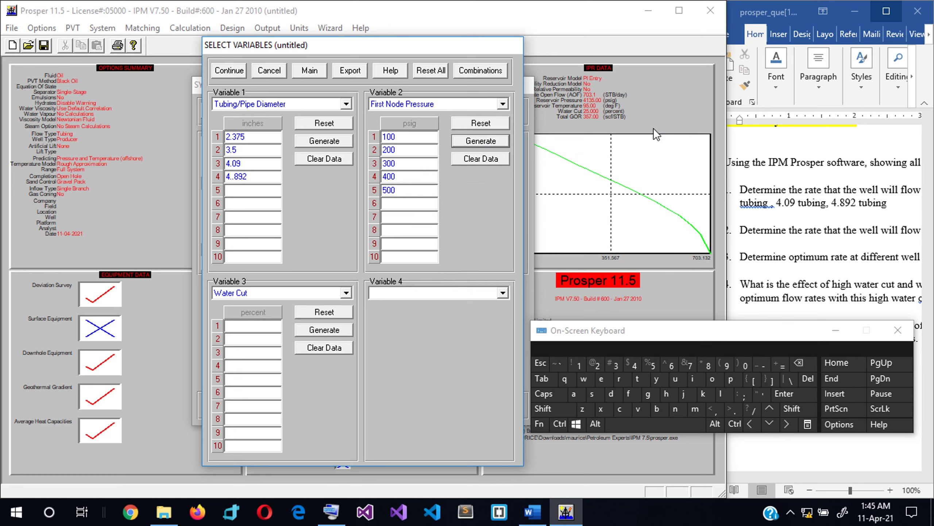
Generate ten linearly spaced water cut values from 10 to 100 percent.
left_click(324, 330)
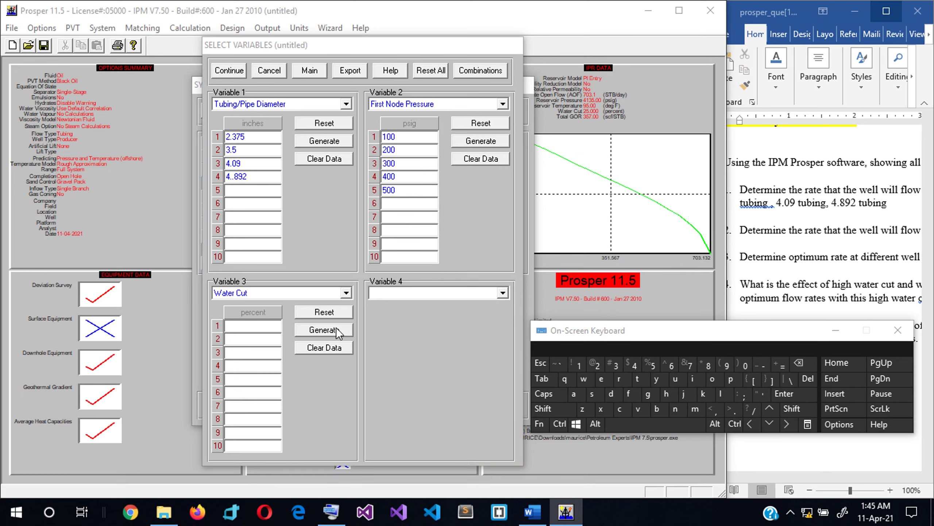
left_click(584, 364)
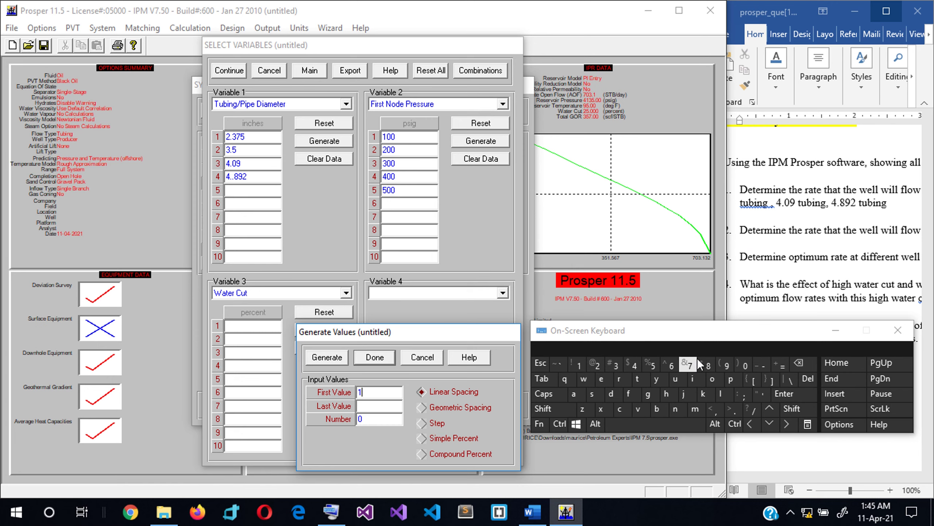
left_click(747, 364)
left_click(401, 405)
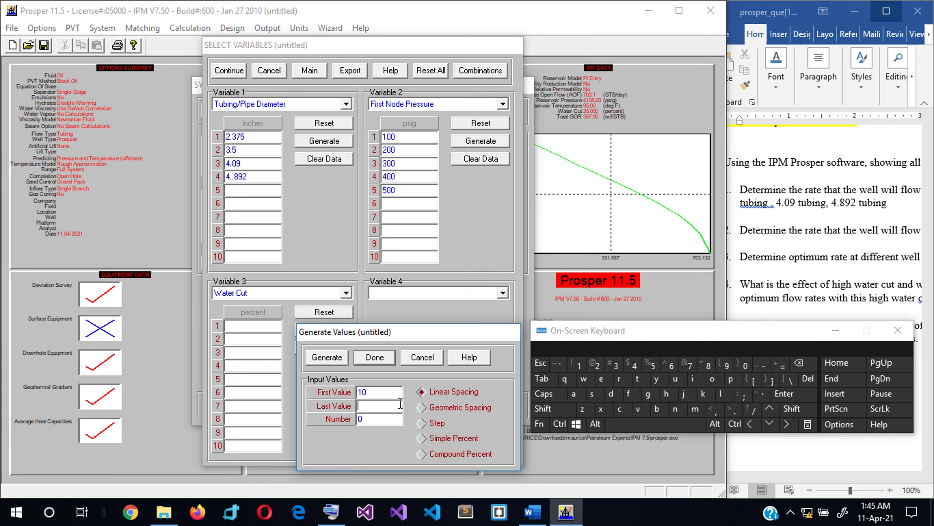
left_click(585, 364)
left_click(744, 364)
left_click(743, 364)
left_click(380, 418)
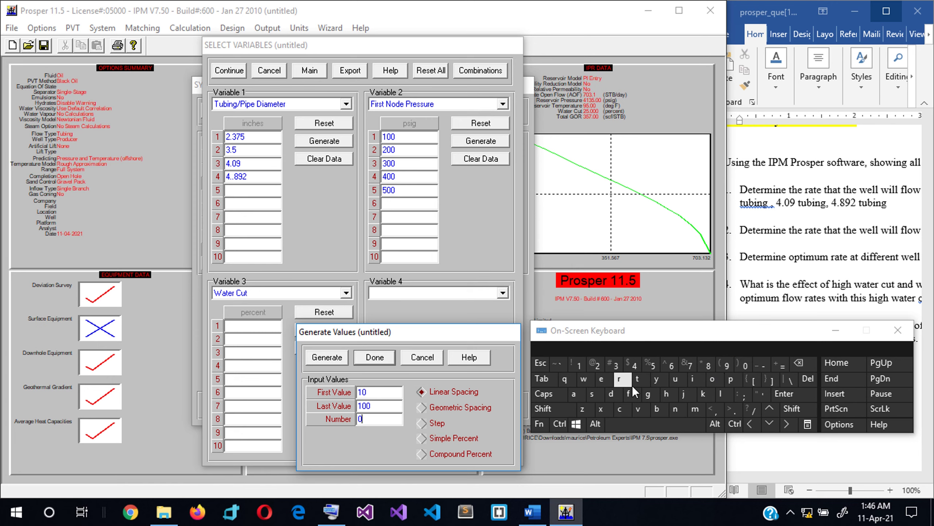
left_click(580, 365)
left_click(741, 364)
left_click(342, 354)
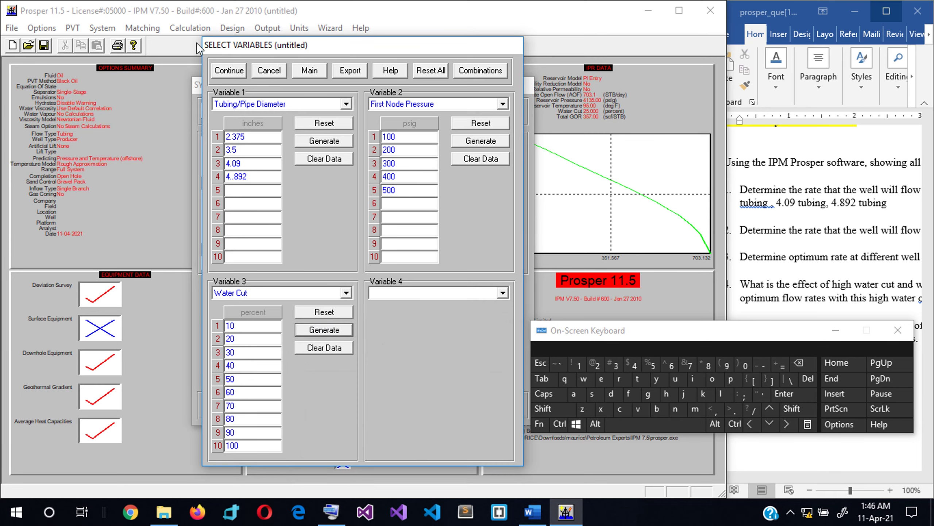
Apply the diameter variable from the Xmas Tree to the tubing node at 9550 feet and run the sensitivity calculation.
left_click(226, 74)
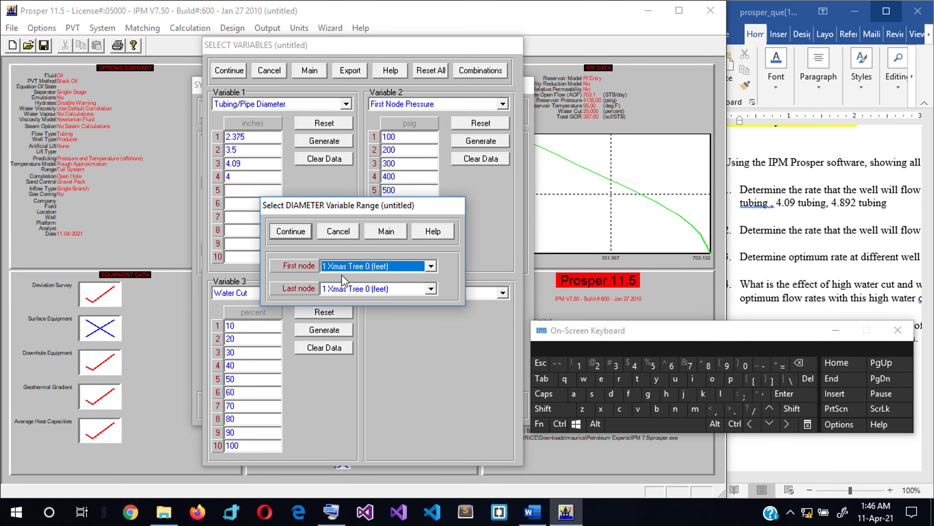
left_click(431, 289)
left_click(389, 307)
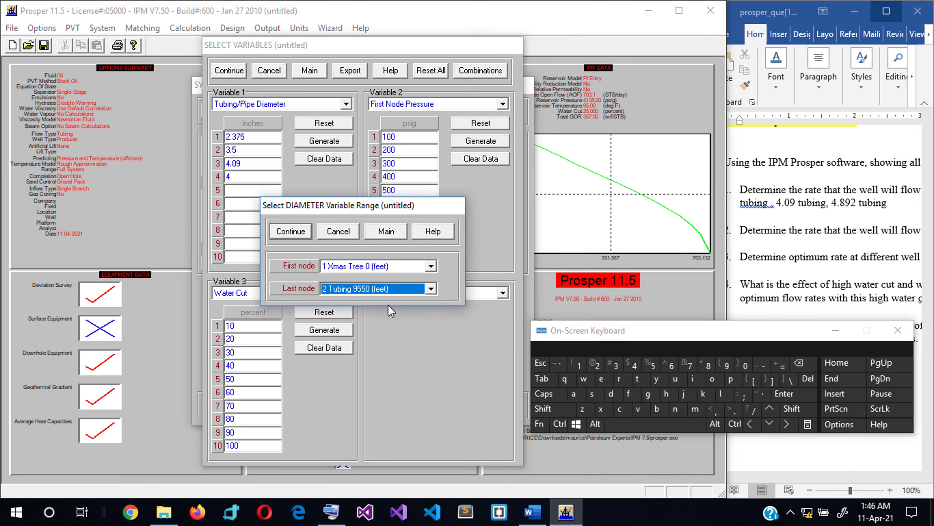
left_click(277, 236)
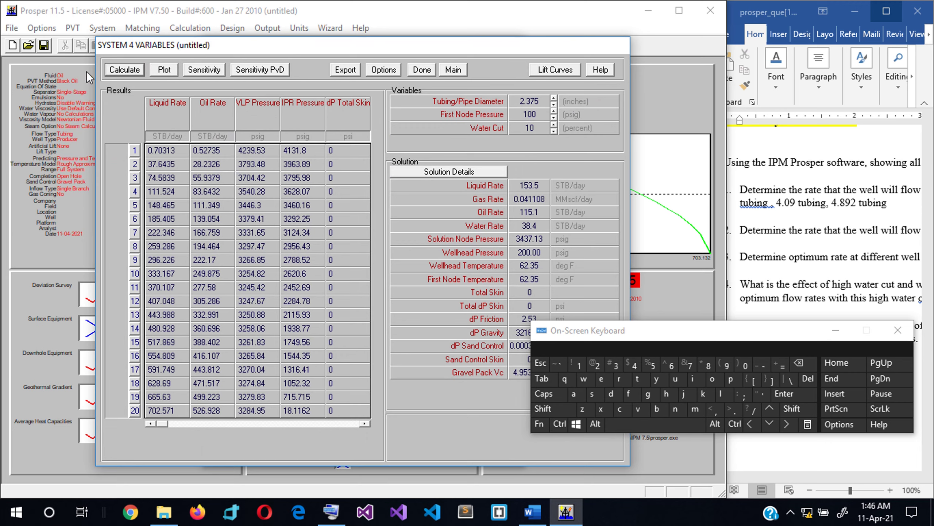
left_click(115, 72)
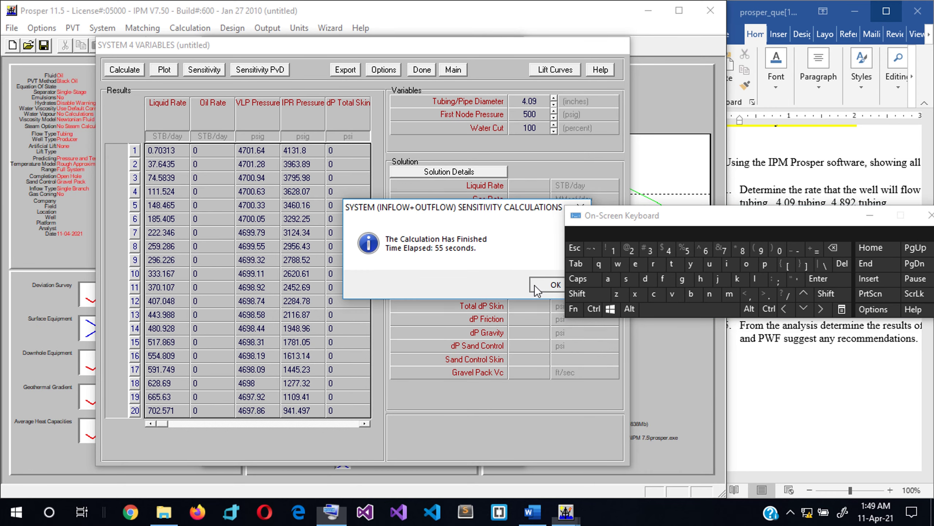
left_click(537, 287)
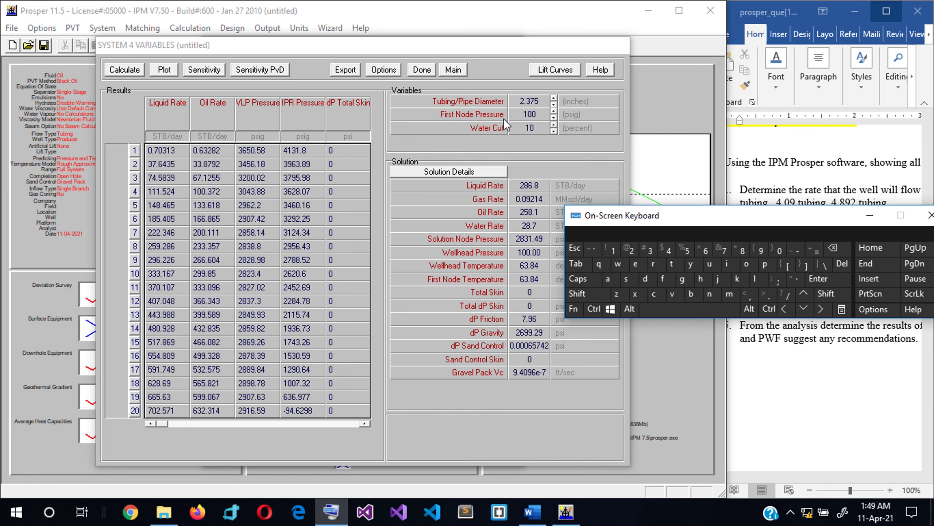
Examine the solution results at successive water cuts up to 60 percent for the 2.375-inch tubing at 100 psig.
left_click(555, 131)
left_click(555, 131)
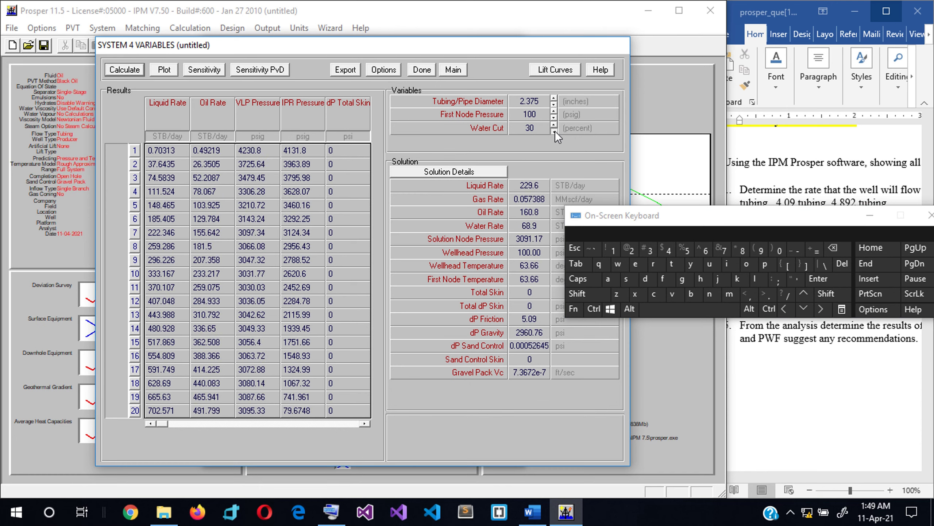
left_click(555, 131)
left_click(555, 131)
left_click(555, 126)
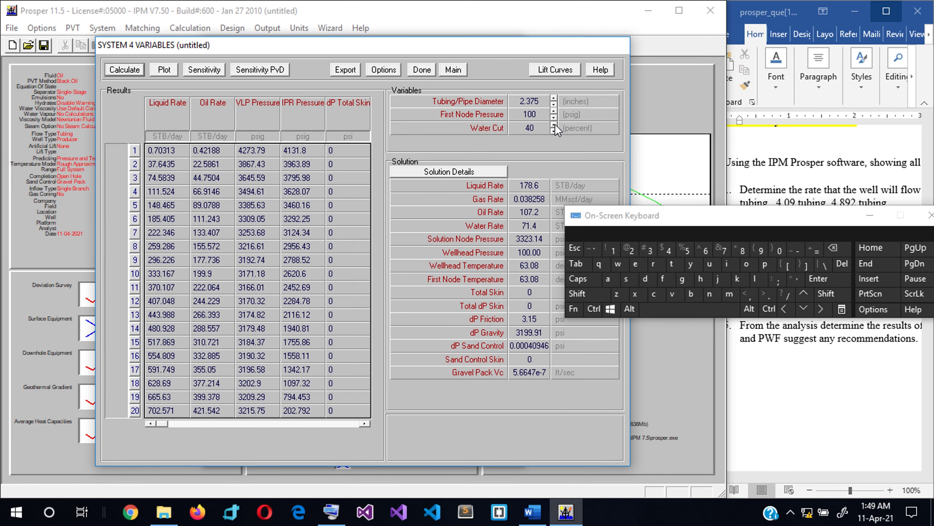
left_click(555, 130)
left_click(555, 129)
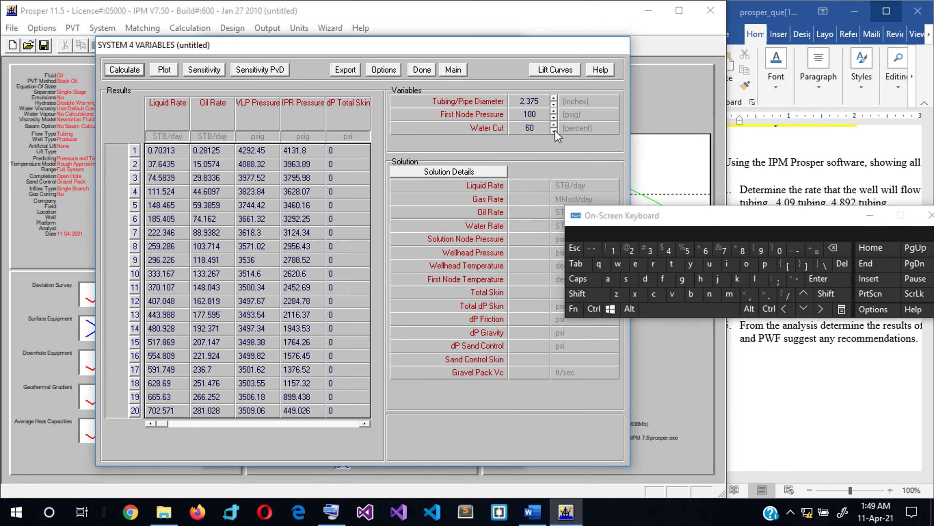
Examine the solution results for the 2.375-inch tubing at 100 psig while lowering the water cut to 10 percent.
left_click(555, 126)
left_click(555, 127)
left_click(555, 126)
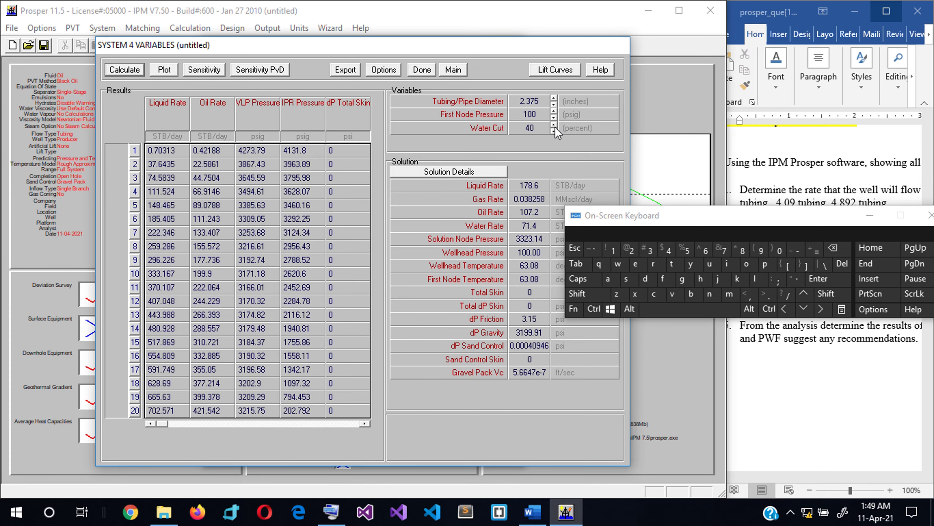
left_click(555, 126)
left_click(555, 125)
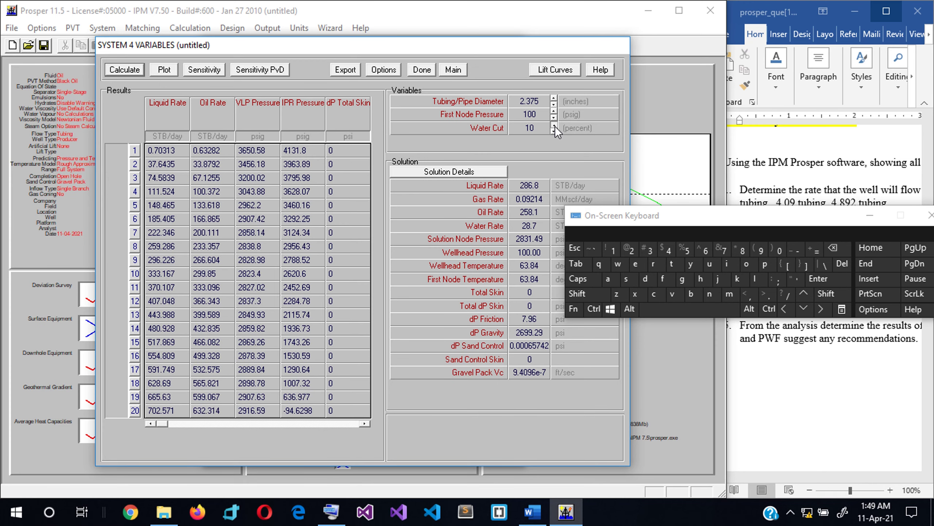
Examine the solution results for the 3.5-inch tubing at 100 psig for water cuts between 10 and 50 percent, returning to 10 percent.
left_click(553, 105)
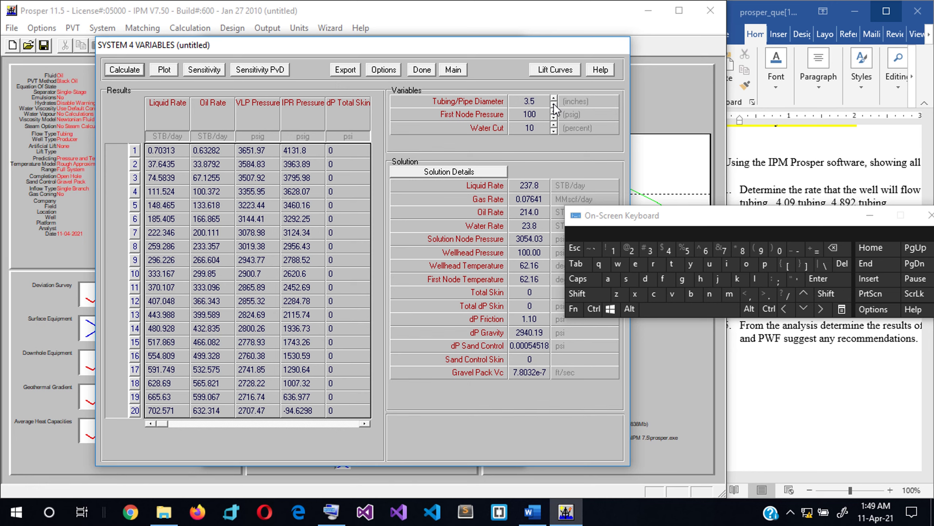
left_click(554, 130)
left_click(554, 124)
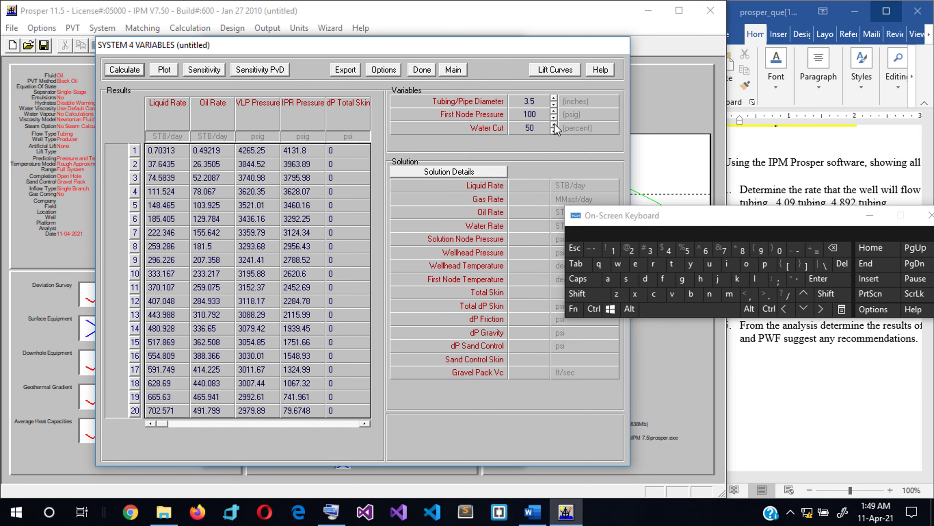
left_click(554, 133)
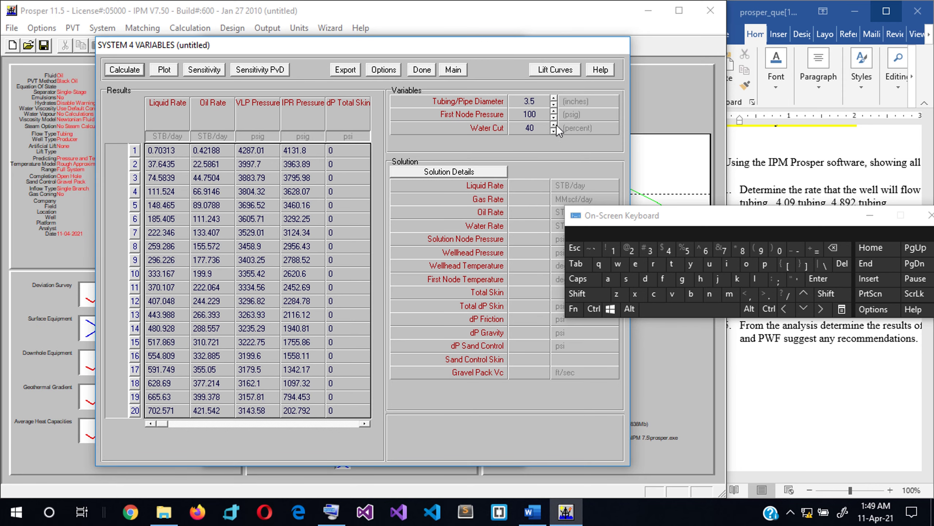
left_click(554, 124)
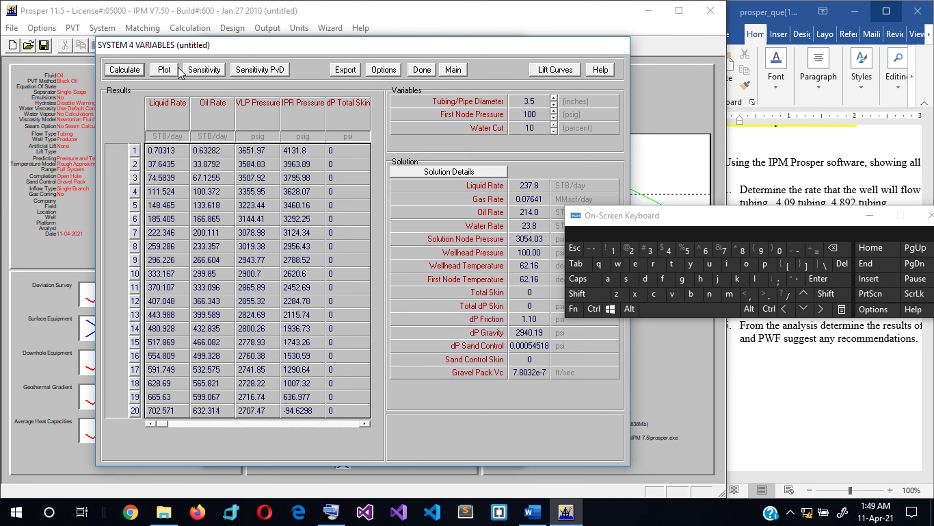
Plot the inflow (IPR) versus outflow (VLP) curves for all calculated sensitivity cases.
left_click(162, 69)
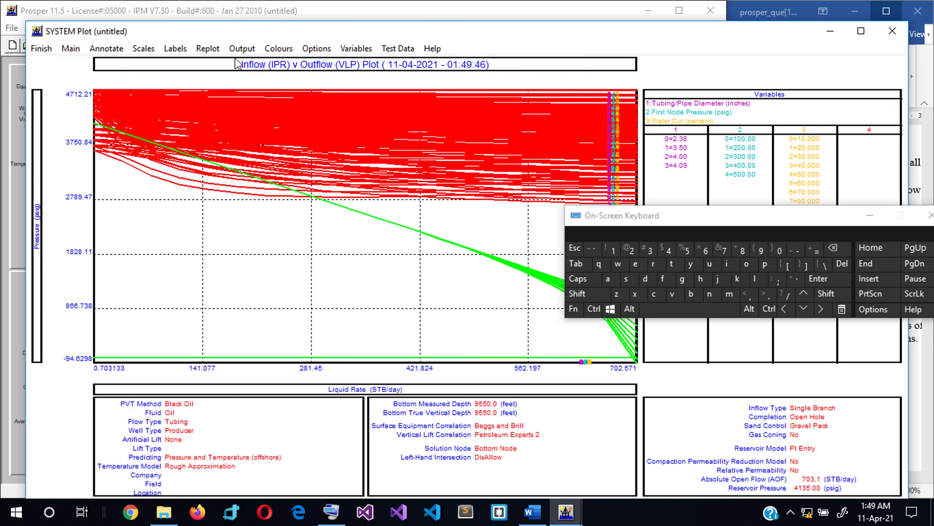
left_click(317, 49)
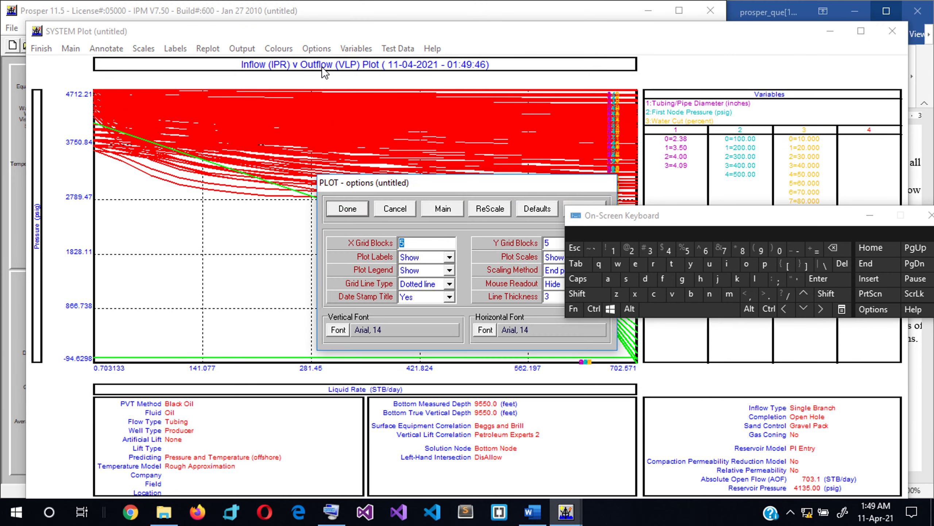
left_click(387, 210)
Limit the plotted curves to the 100 psig first node pressure and the 2.375-inch tubing diameter, keeping all water cuts.
left_click(356, 49)
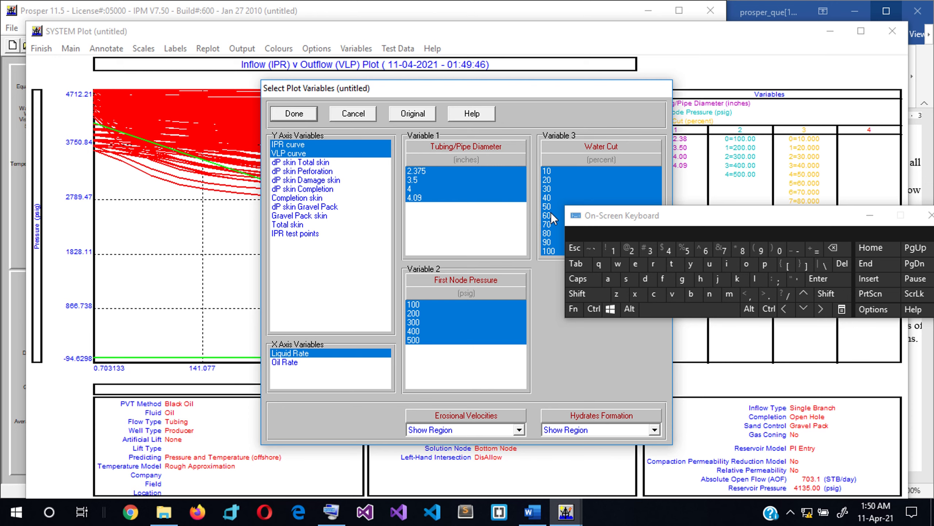
left_click(418, 313)
left_click(417, 323)
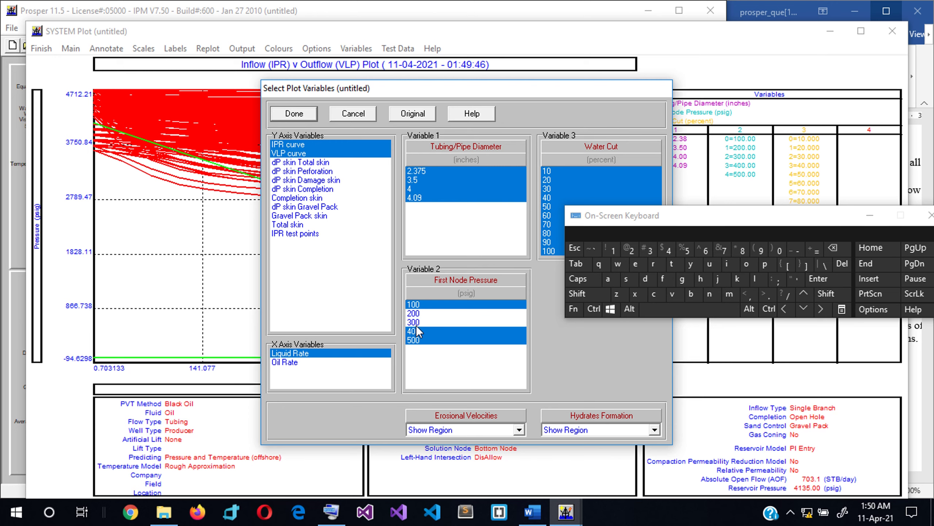
left_click(417, 331)
left_click(417, 340)
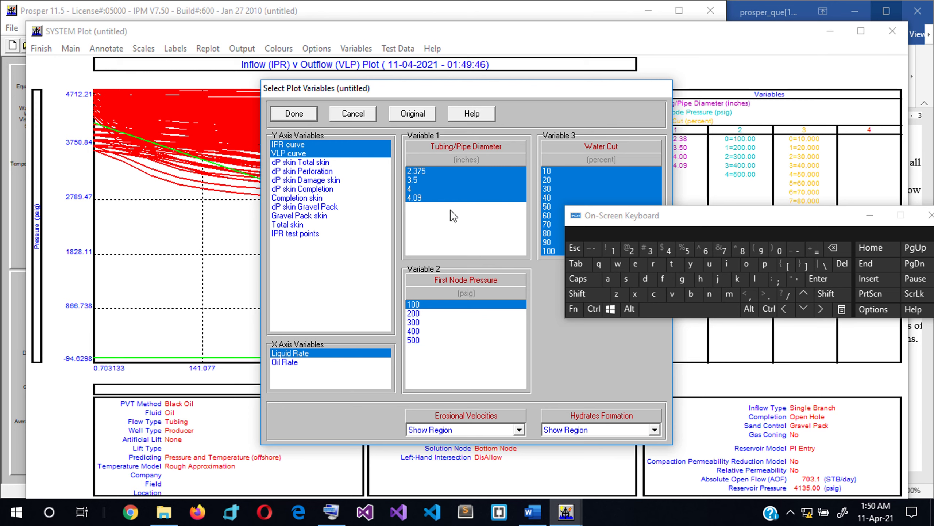
left_click(412, 179)
left_click(410, 189)
left_click(413, 198)
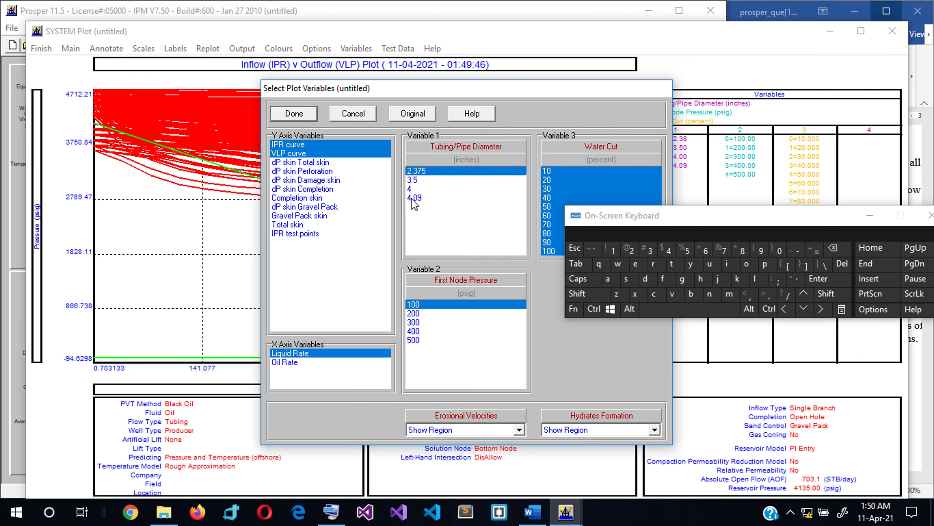
left_click(301, 115)
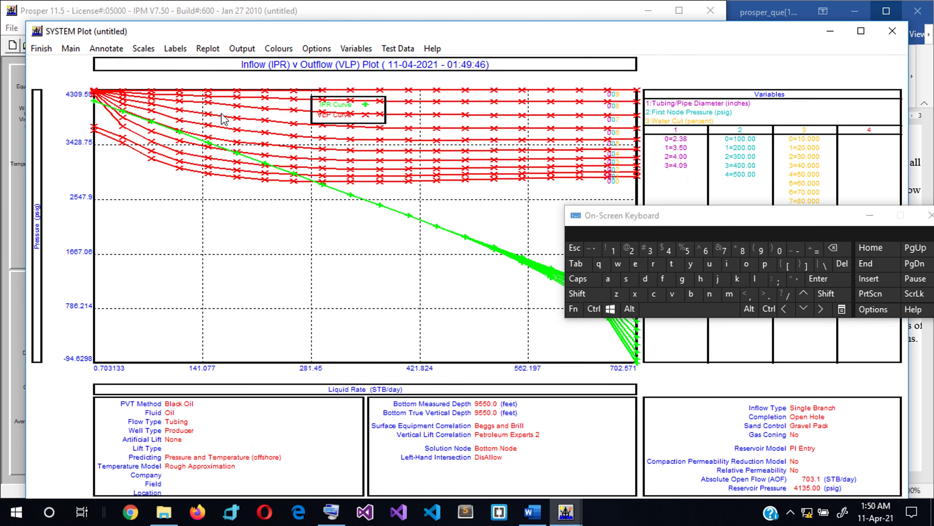
Move the on-screen keyboard clear of the curves and maximize the system plot window.
left_click_drag(683, 222, 692, 335)
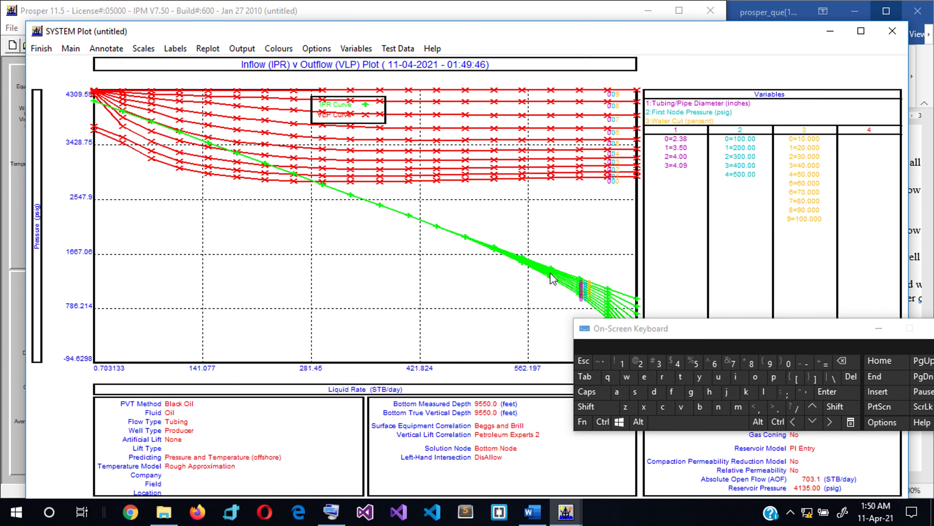
left_click_drag(614, 334, 599, 383)
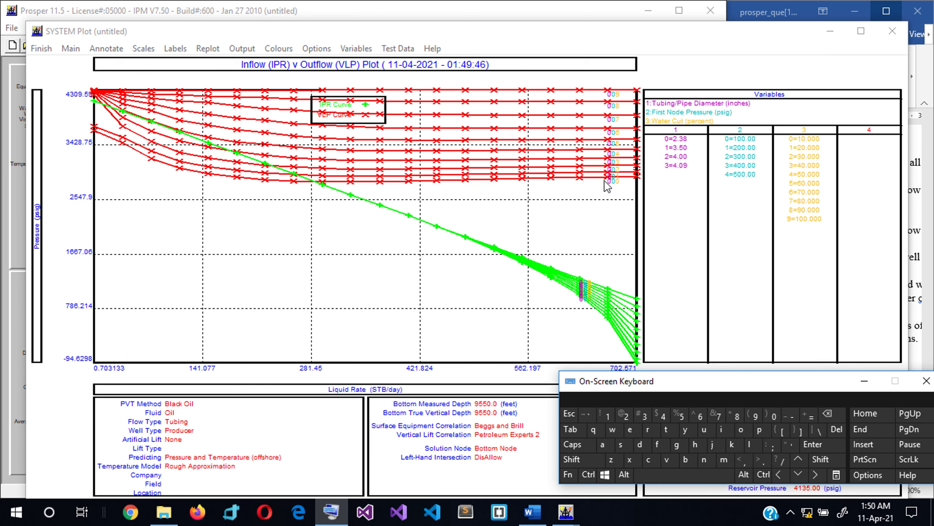
left_click(350, 46)
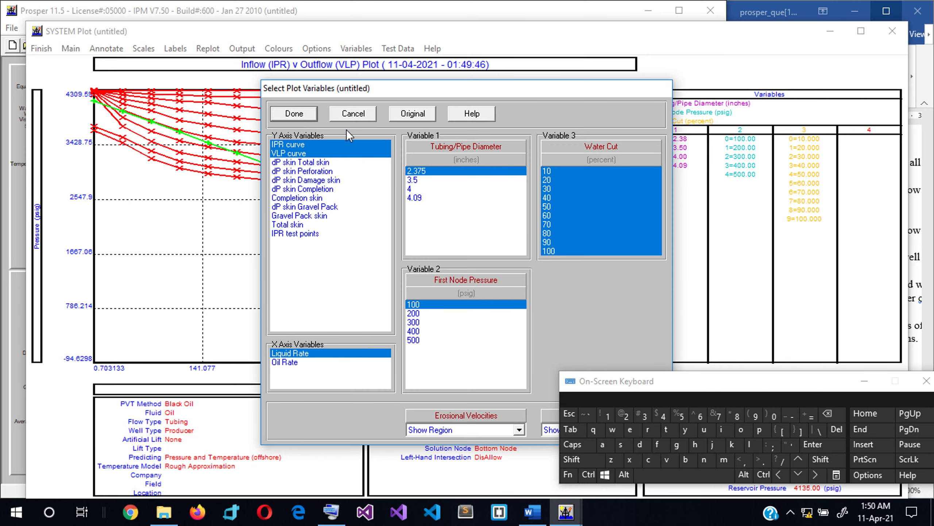
left_click(297, 113)
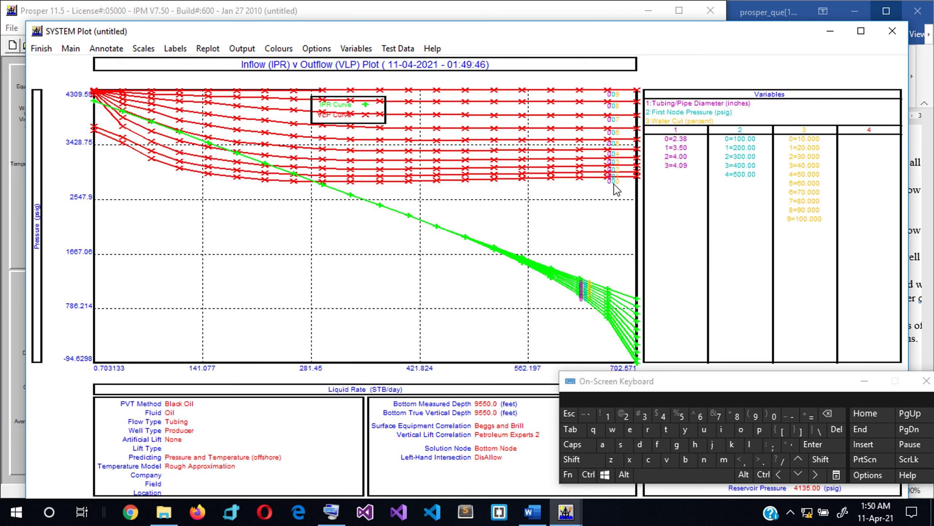
left_click(861, 32)
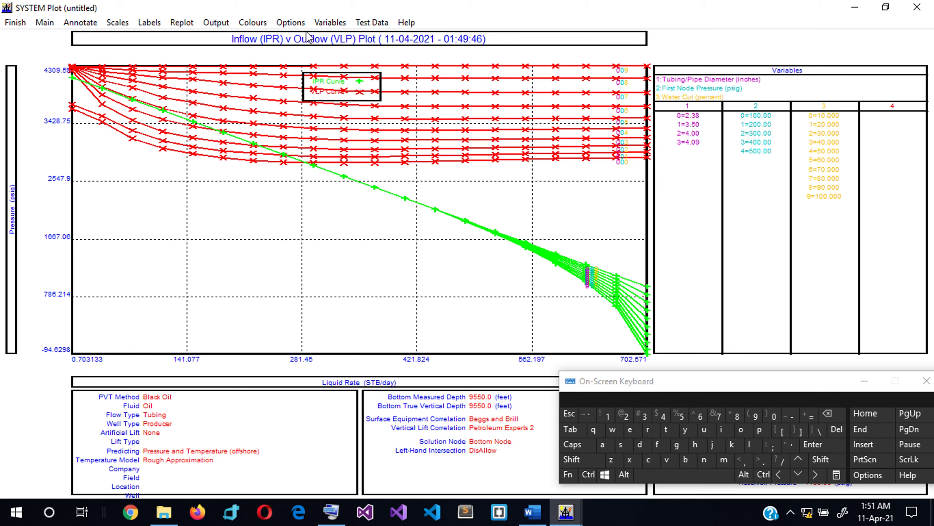
Replot the 2.375-inch tubing curves for a first node pressure of 200 psig instead of 100 psig.
left_click(330, 23)
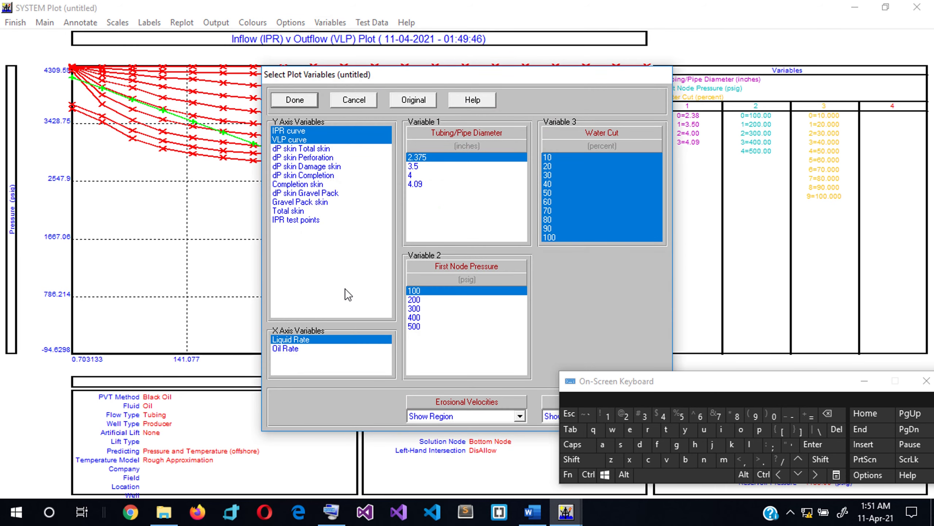
left_click(421, 300)
left_click(423, 292)
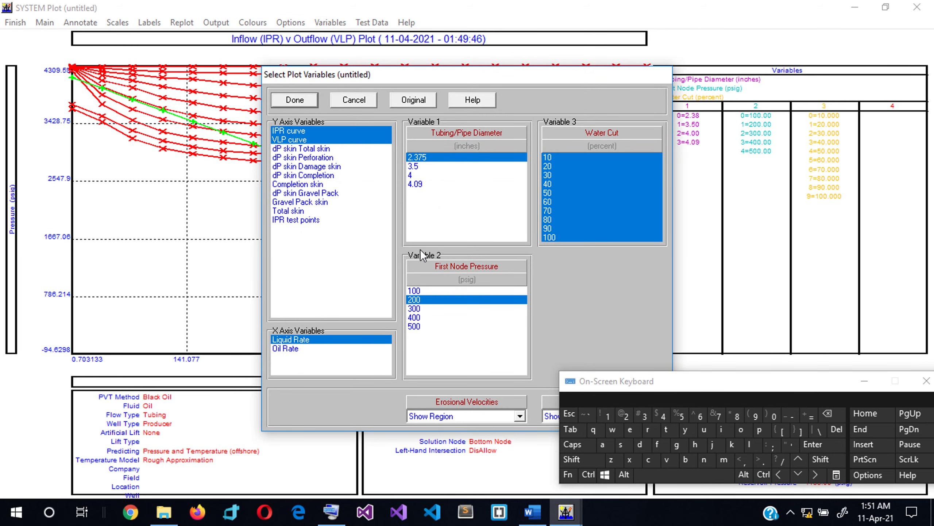
left_click(302, 103)
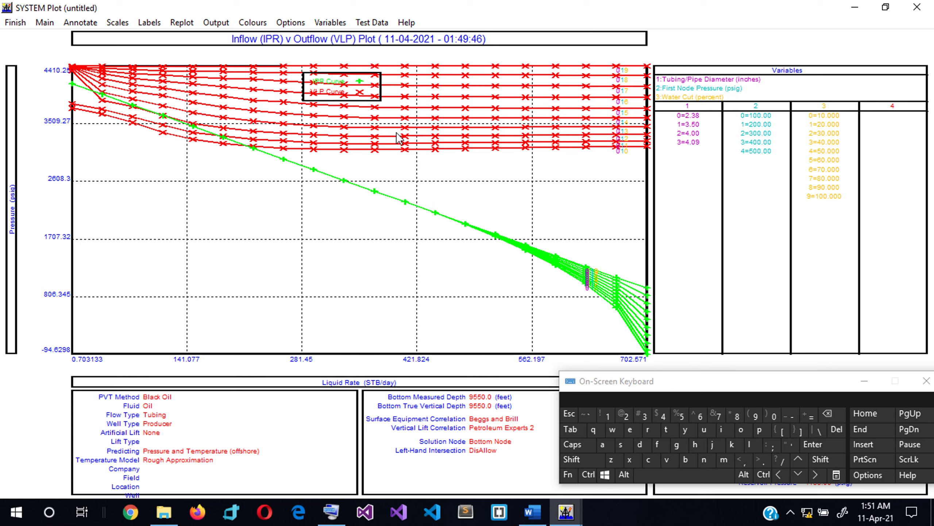
left_click(296, 24)
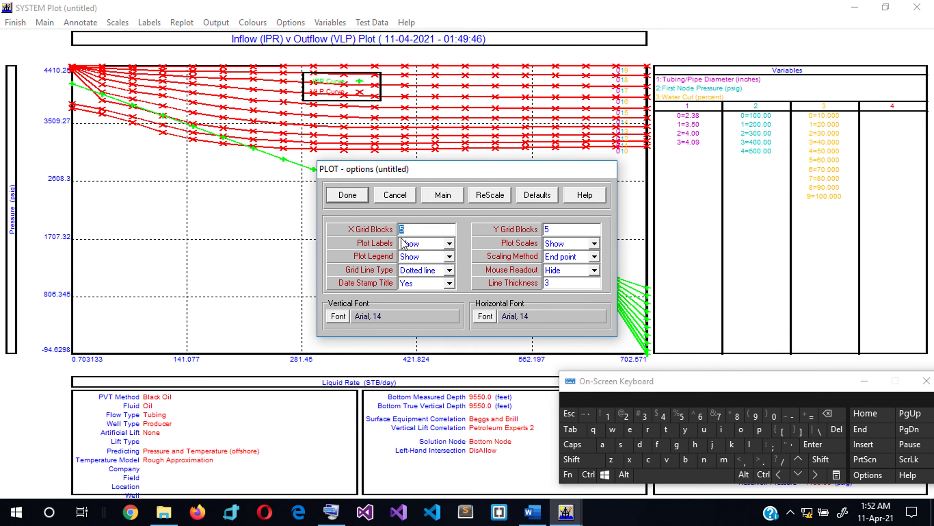
left_click(401, 194)
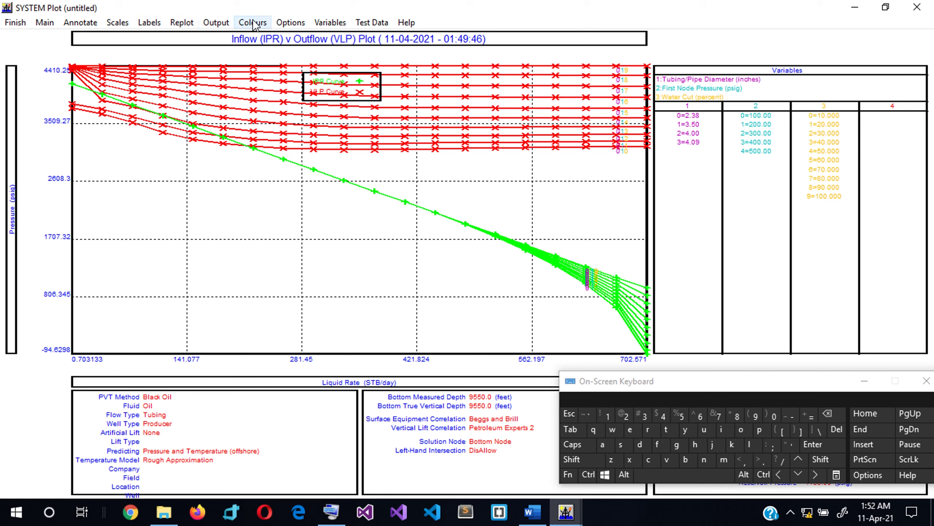
left_click(290, 23)
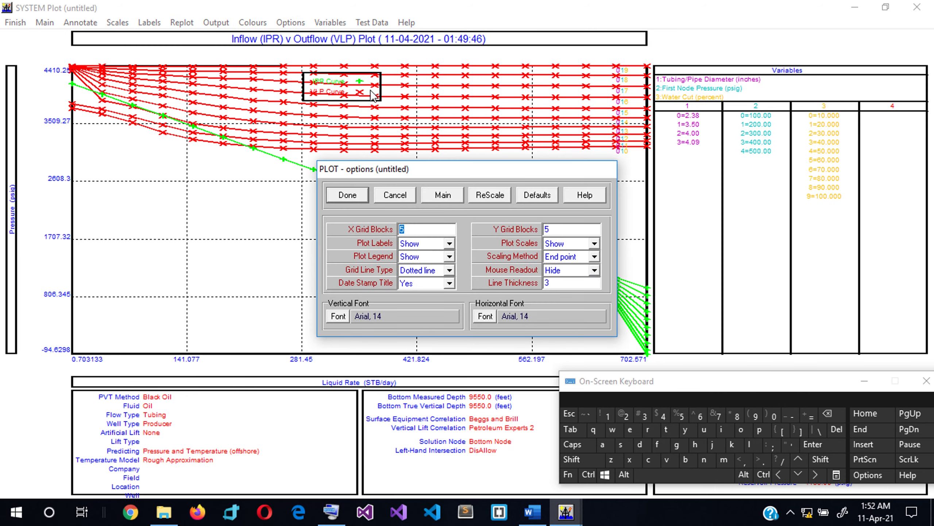
left_click(393, 197)
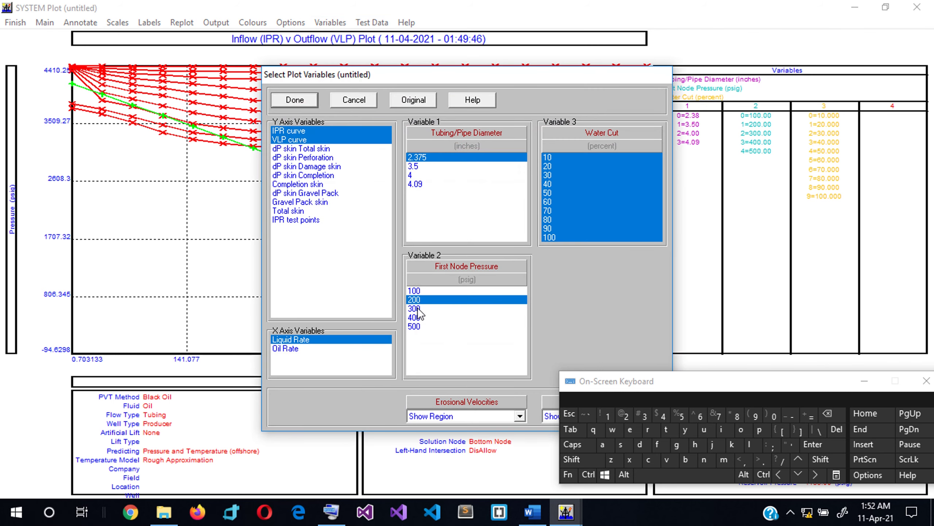
Include all first node pressures from 100 to 500 psig in the 2.375-inch tubing plot.
left_click(416, 309)
left_click(412, 321)
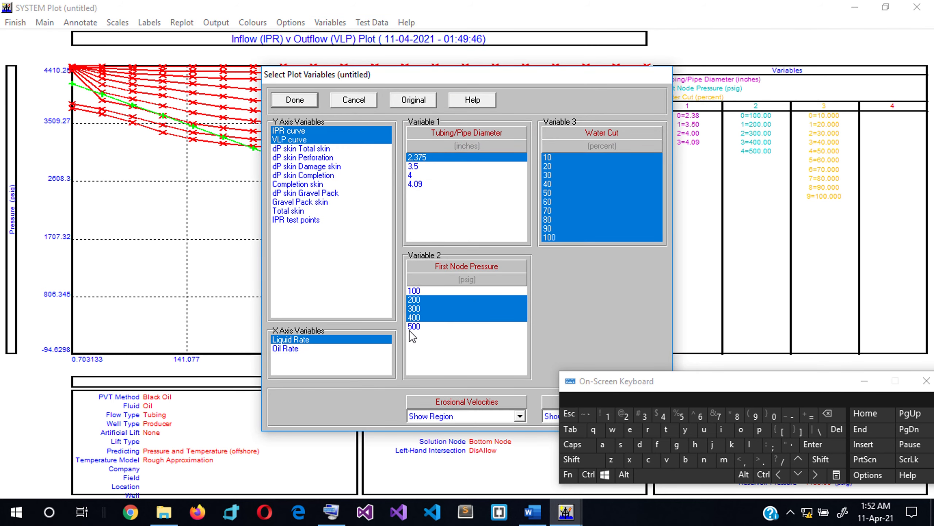
left_click(414, 326)
left_click(419, 291)
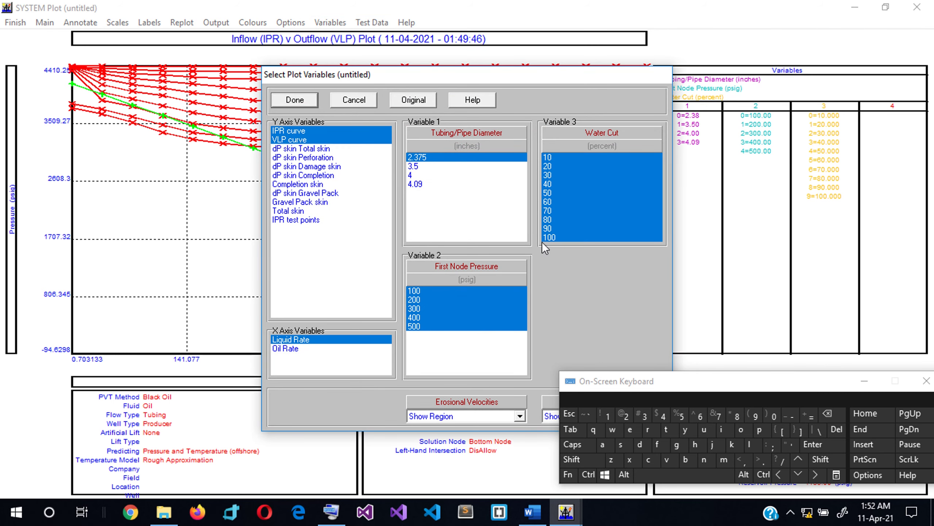
left_click(294, 101)
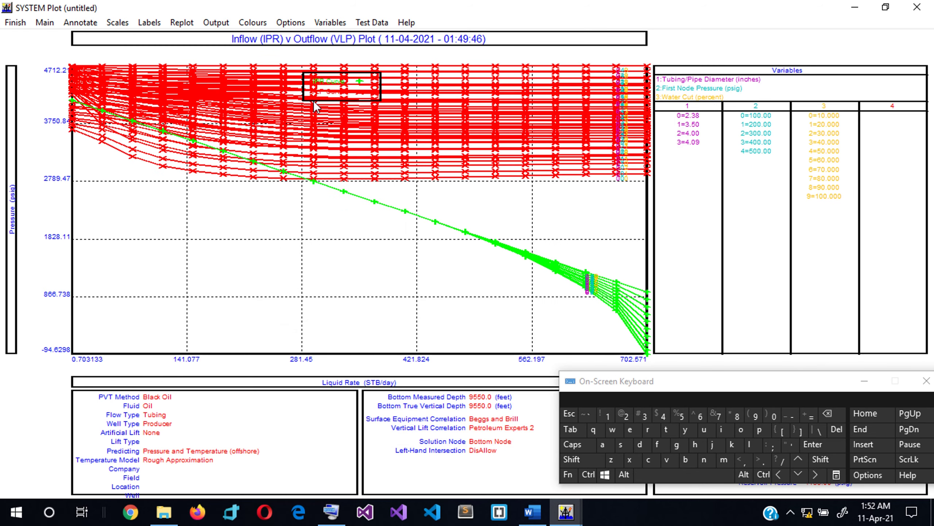
Close the plot and examine the 100 psig results for 4.09-inch tubing at 10 to 40 percent water cut and 4-inch tubing at 10 percent.
left_click(917, 7)
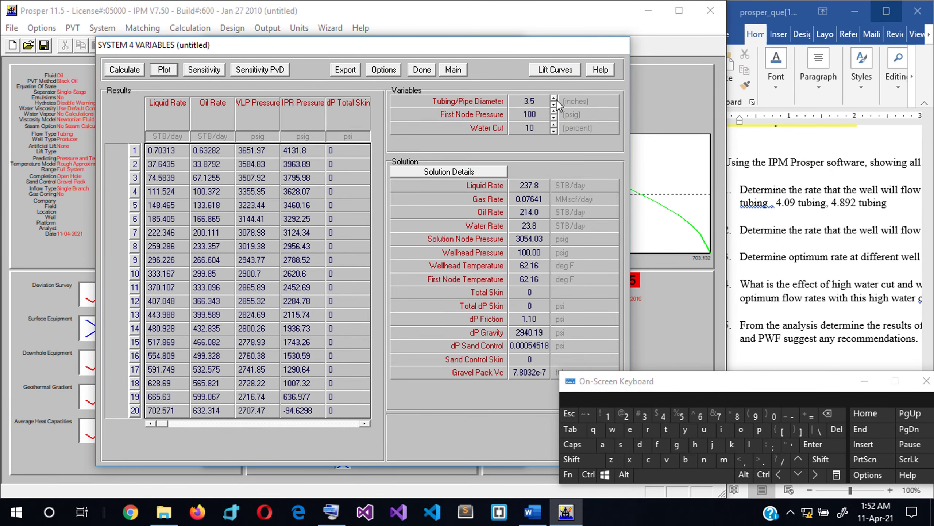
left_click(554, 104)
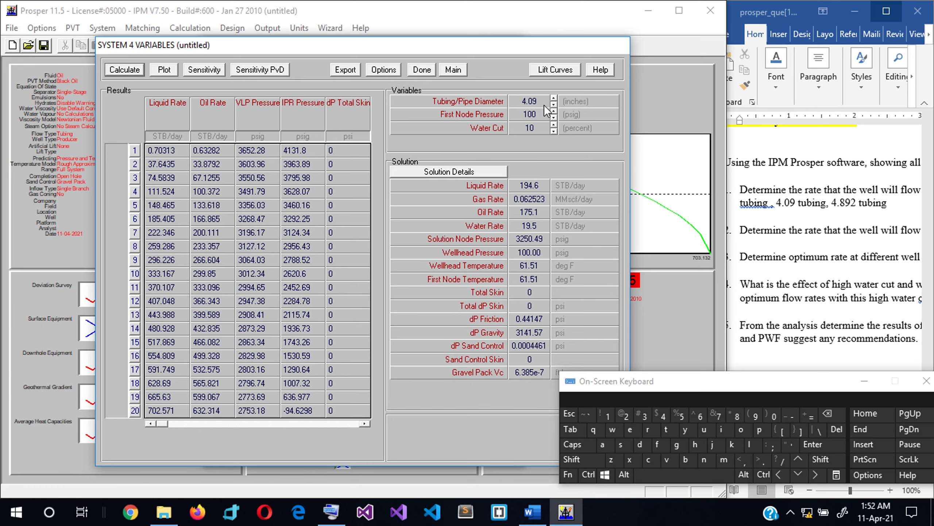
left_click(554, 131)
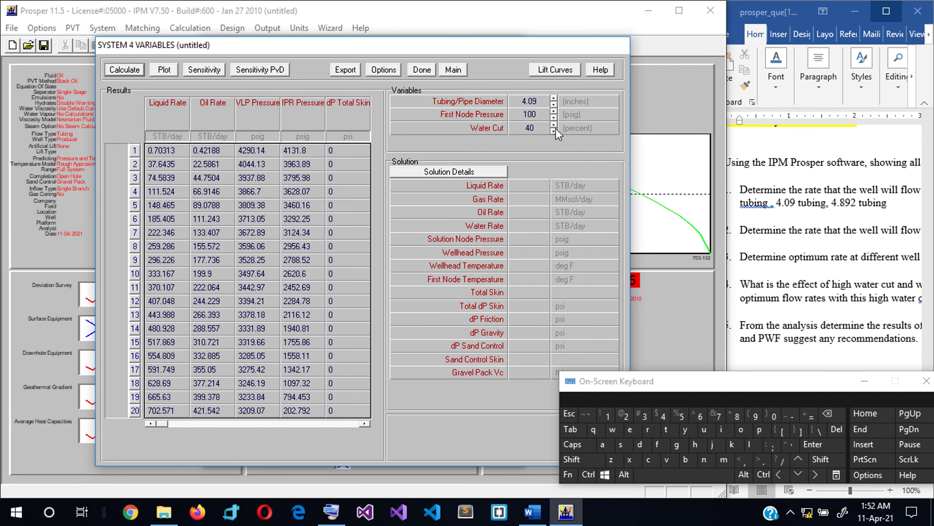
left_click(554, 130)
left_click(554, 130)
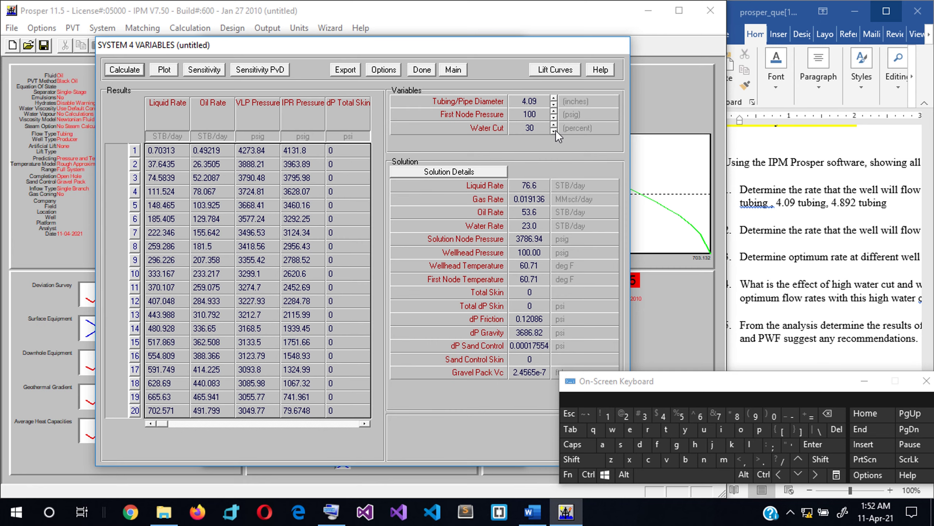
left_click(555, 126)
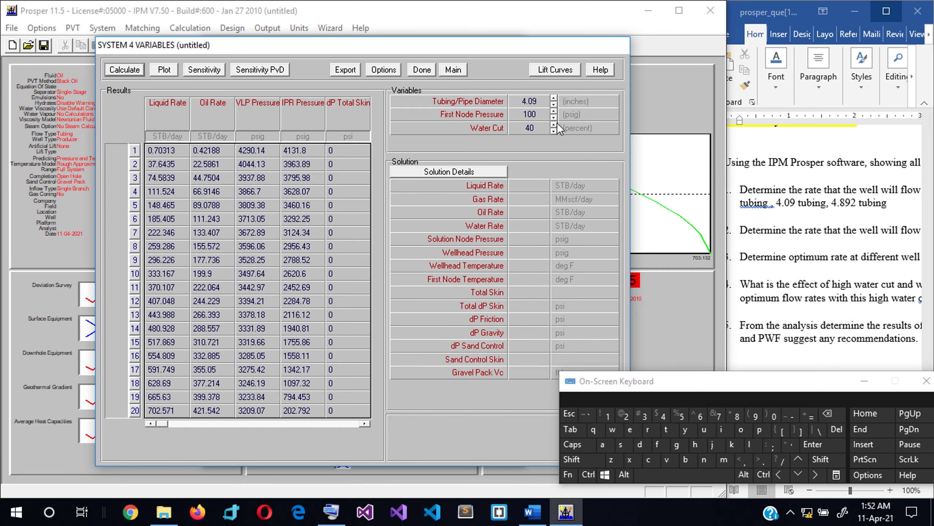
left_click(556, 124)
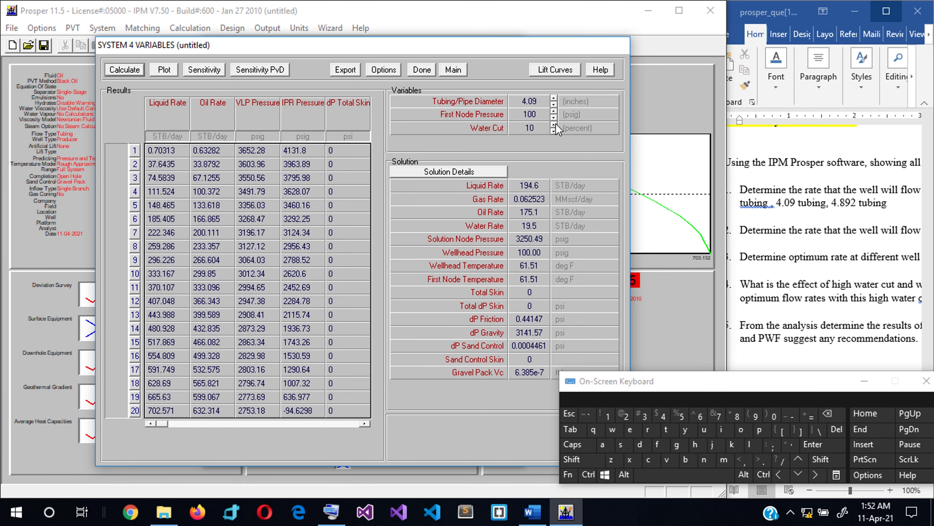
left_click(554, 105)
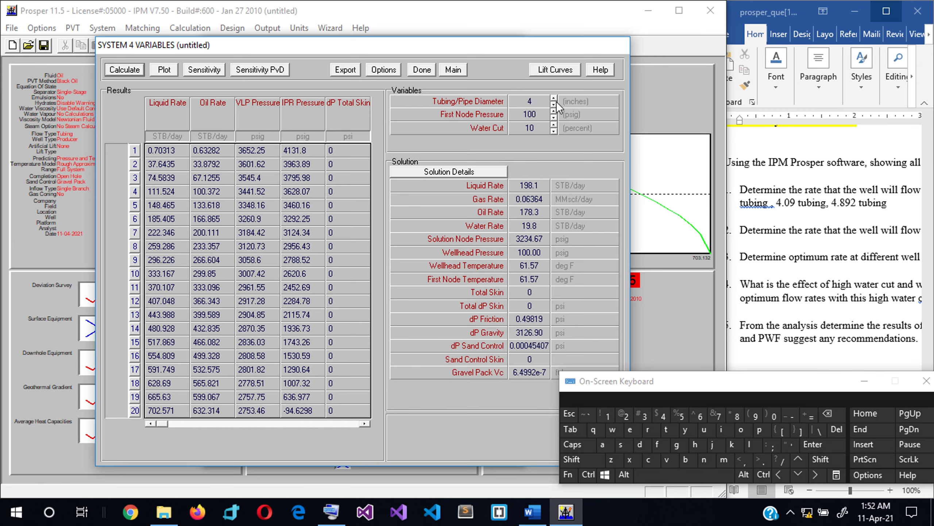
Compare the 10 percent water cut solutions for 2.375, 4.09 and 3.5-inch tubing at 100 psig, and 3.5 and 2.375-inch tubing at 200 psig.
left_click(554, 104)
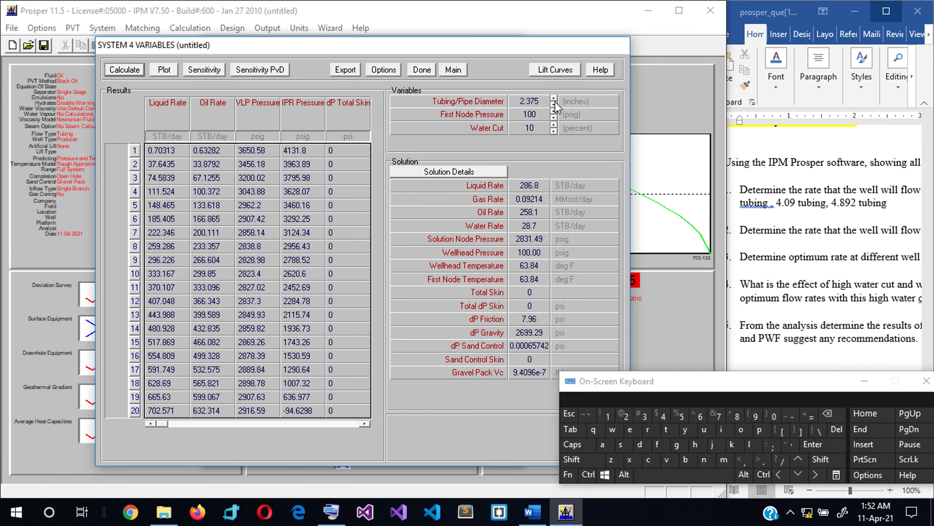
left_click(555, 99)
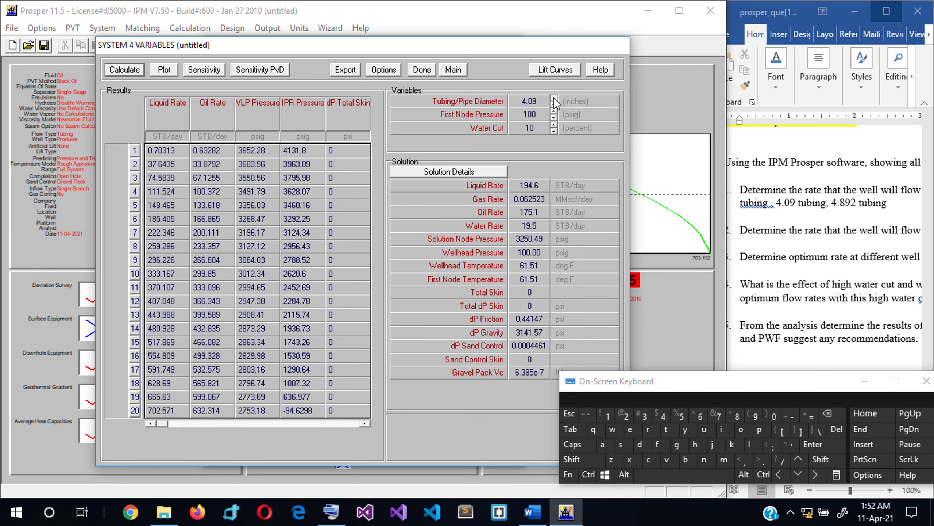
left_click(554, 105)
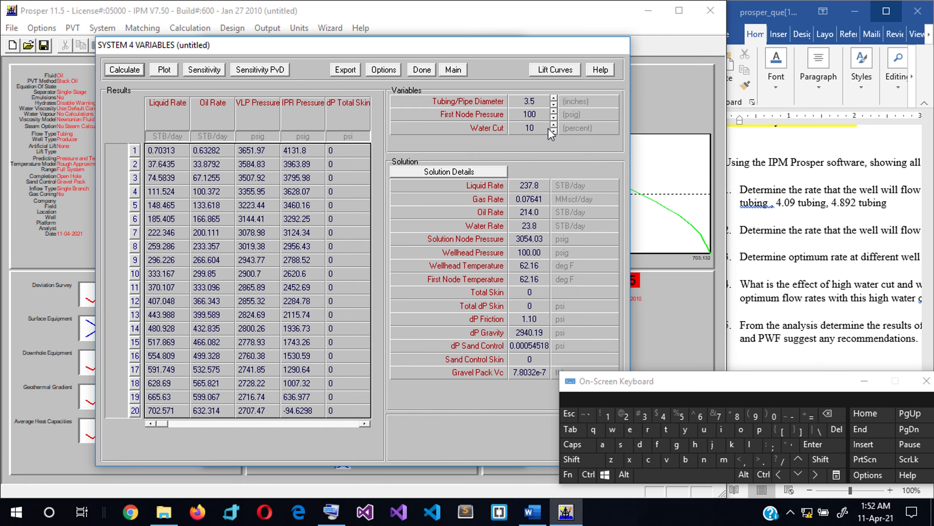
left_click(555, 115)
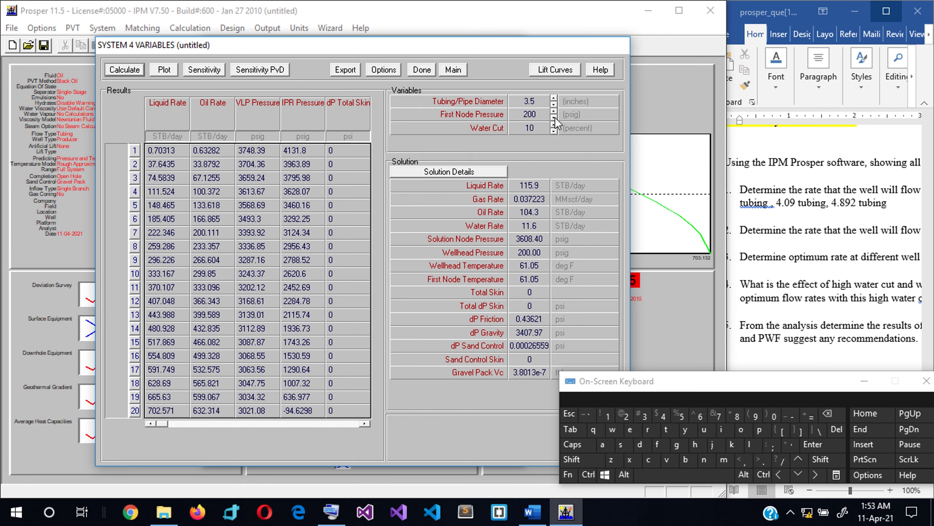
left_click(554, 99)
left_click(555, 99)
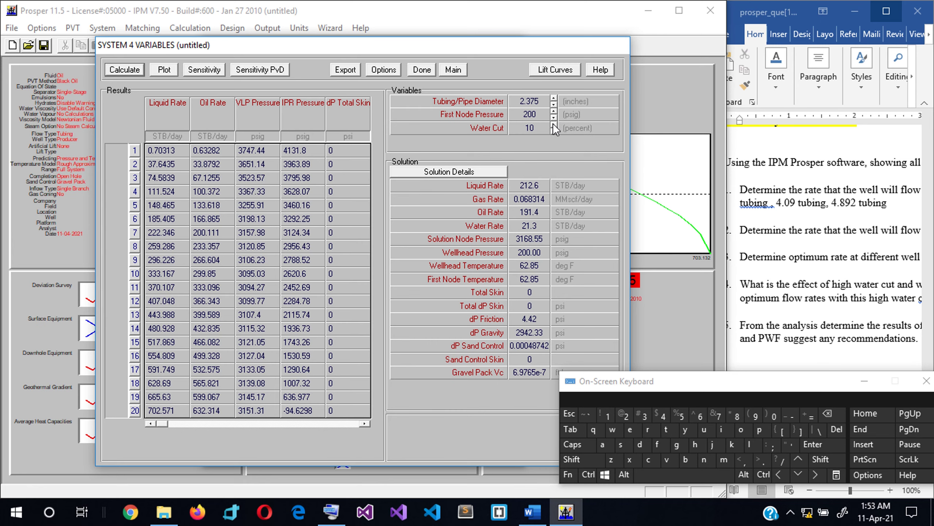
Compare the 2.375-inch tubing solutions at first node pressures of 100, 300 and 200 psig with 10 percent water cut.
left_click(554, 116)
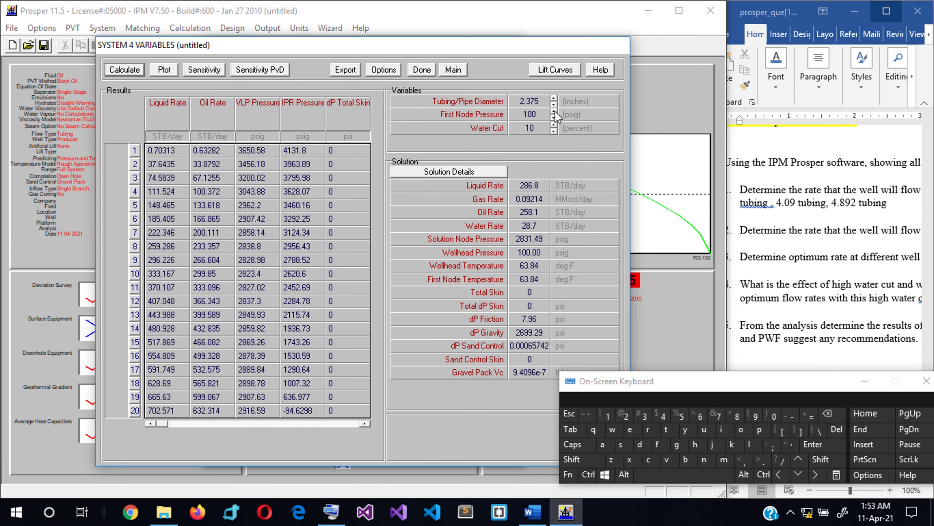
left_click(554, 116)
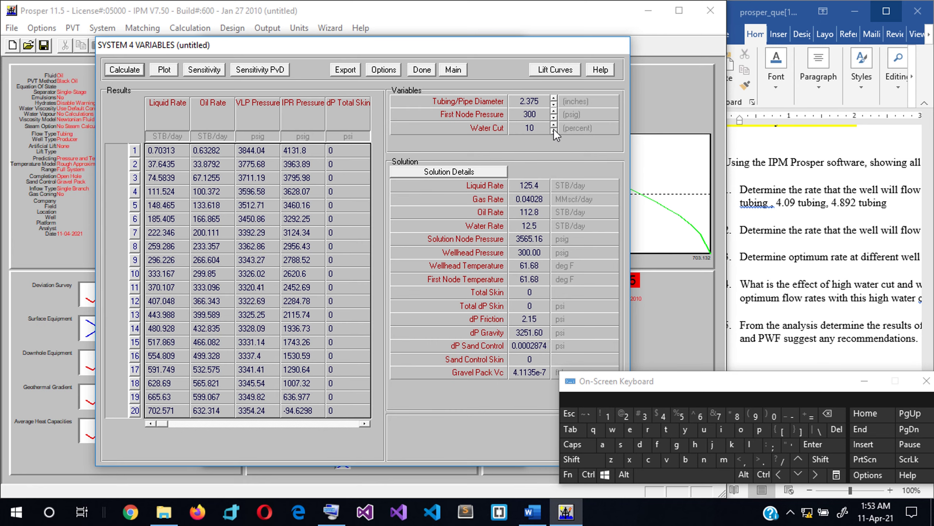
left_click(554, 117)
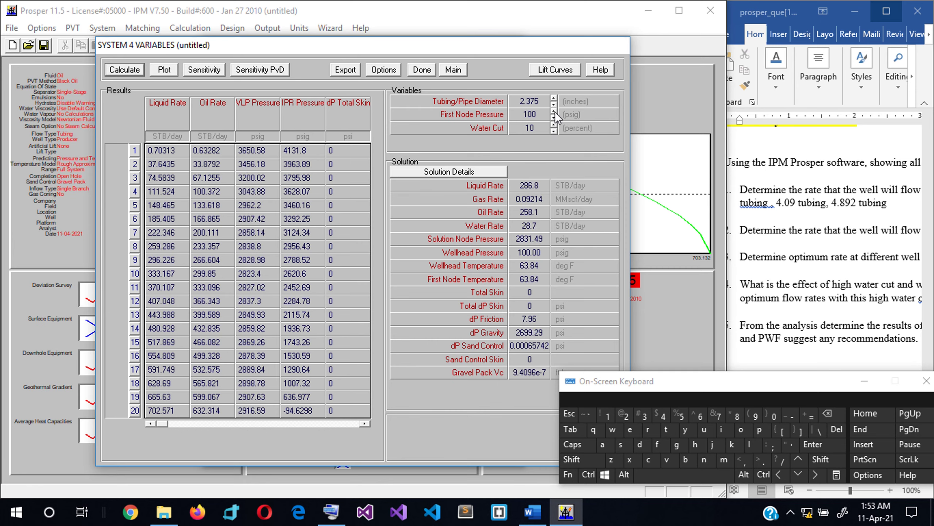
left_click(554, 112)
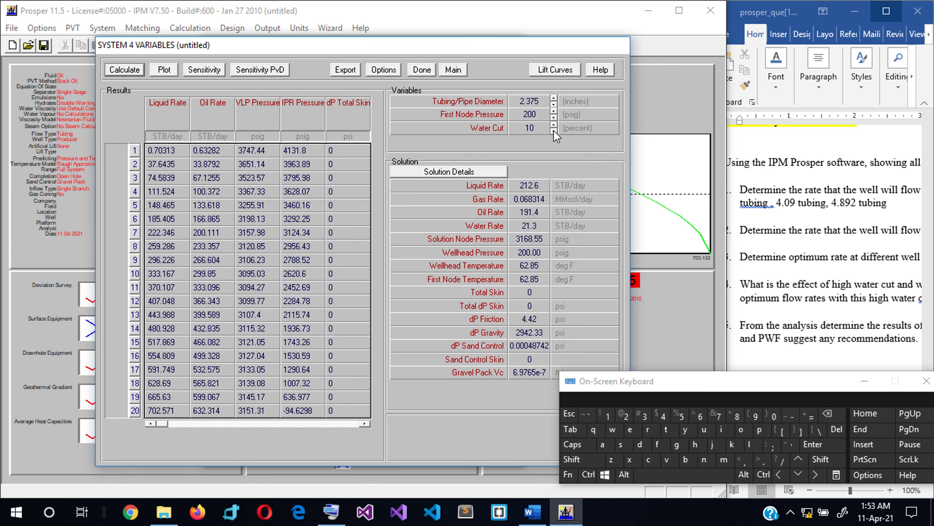
Check the 200 psig solutions for 2.375-inch tubing at 50, 40 and 10 percent water cut.
left_click(553, 129)
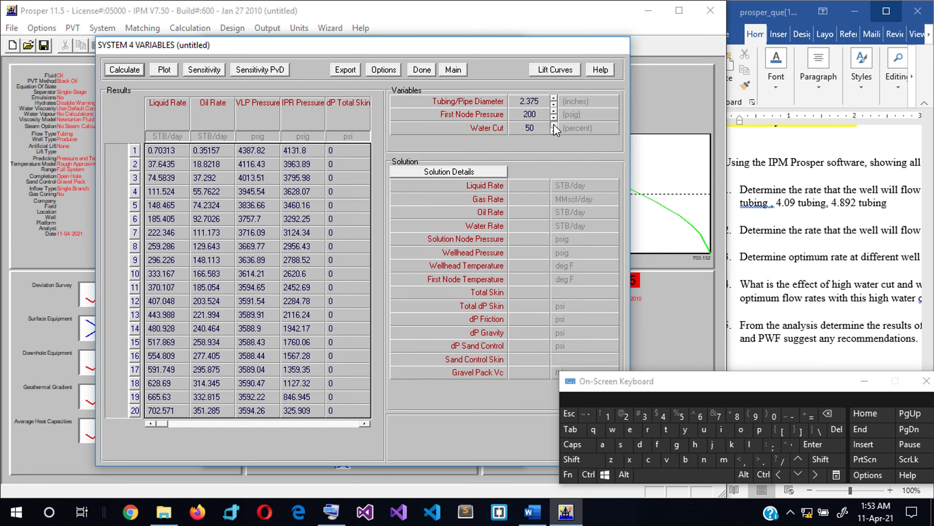
left_click(553, 125)
left_click(555, 130)
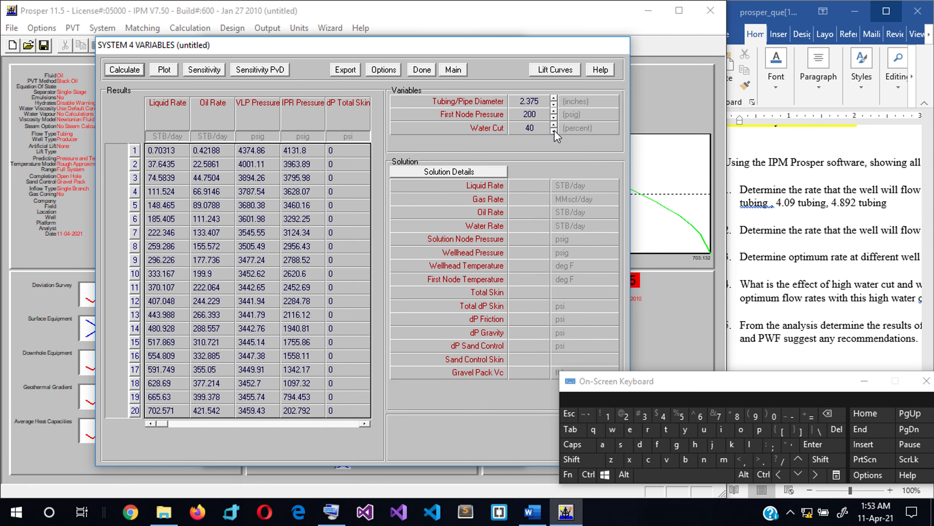
left_click(553, 125)
left_click(553, 125)
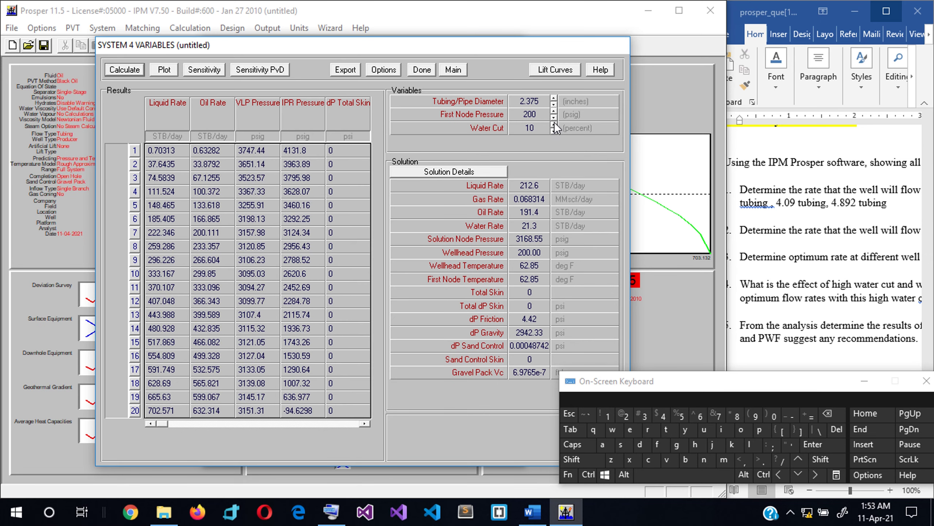
Check the 300 psig solutions for 2.375-inch tubing at water cuts including 10 and 40 percent, returning to 10 percent.
left_click(555, 116)
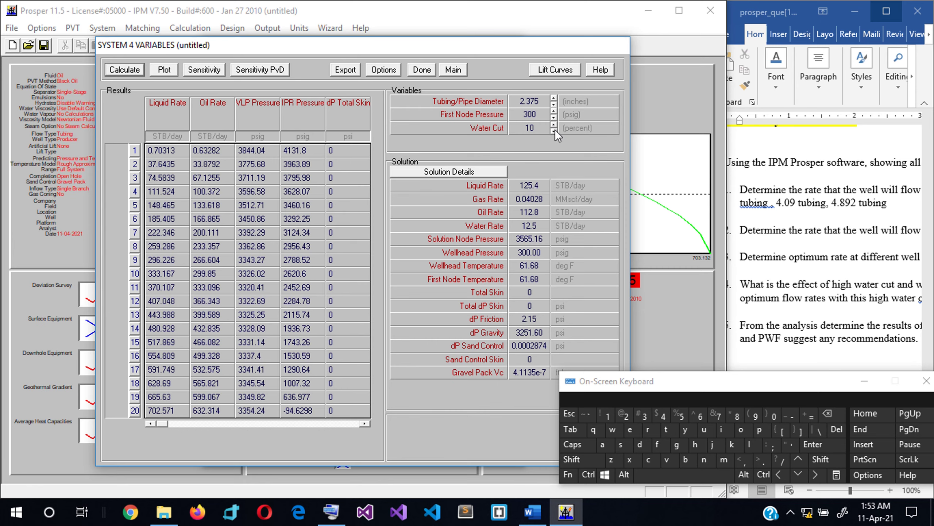
left_click(555, 129)
left_click(554, 130)
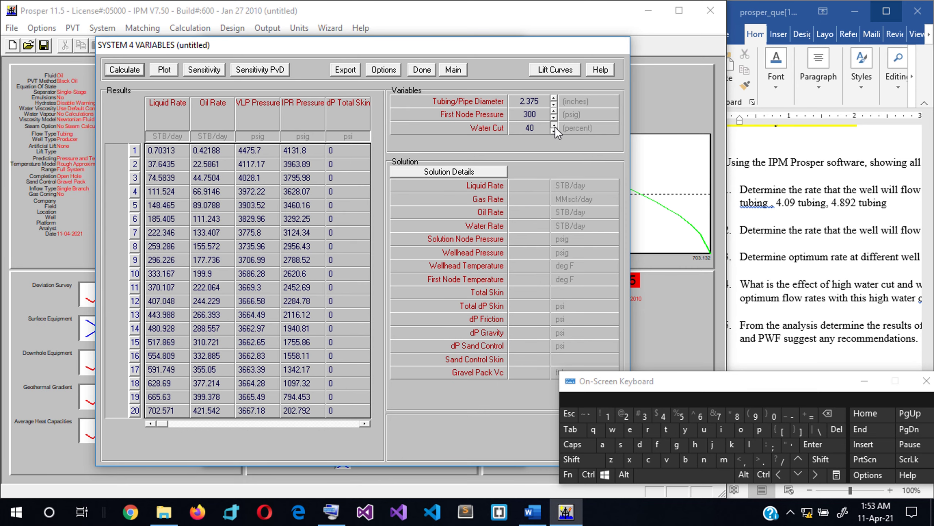
left_click(555, 126)
left_click(555, 126)
left_click(555, 125)
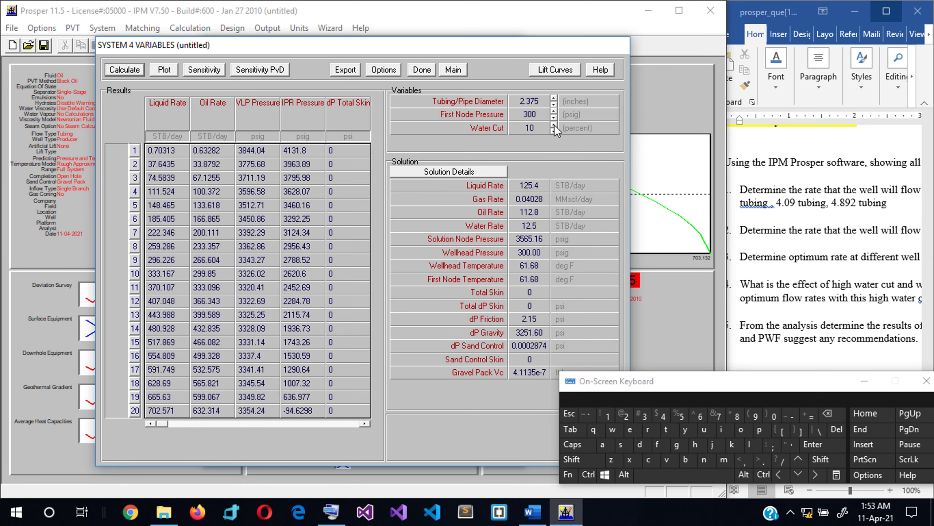
Check the 400 psig solutions for 2.375-inch tubing at water cuts including 10 and 30 percent.
left_click(554, 117)
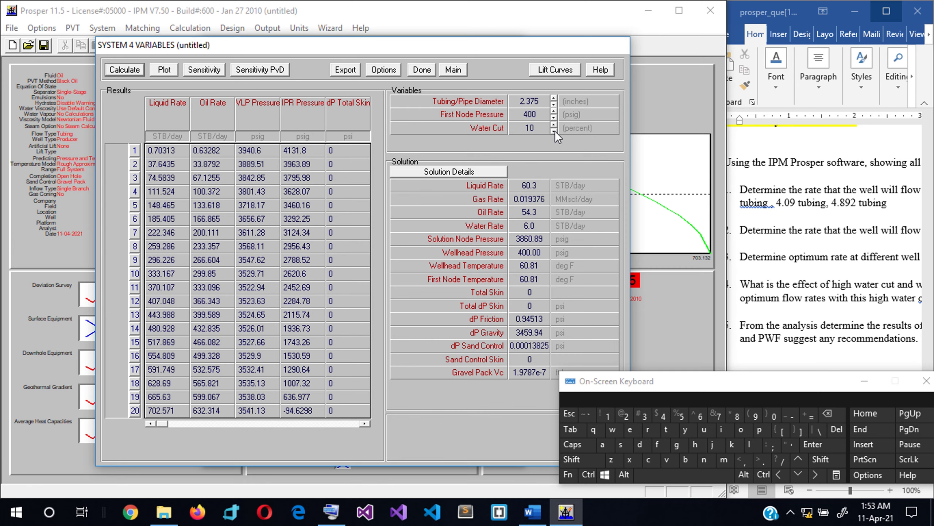
left_click(555, 130)
left_click(555, 130)
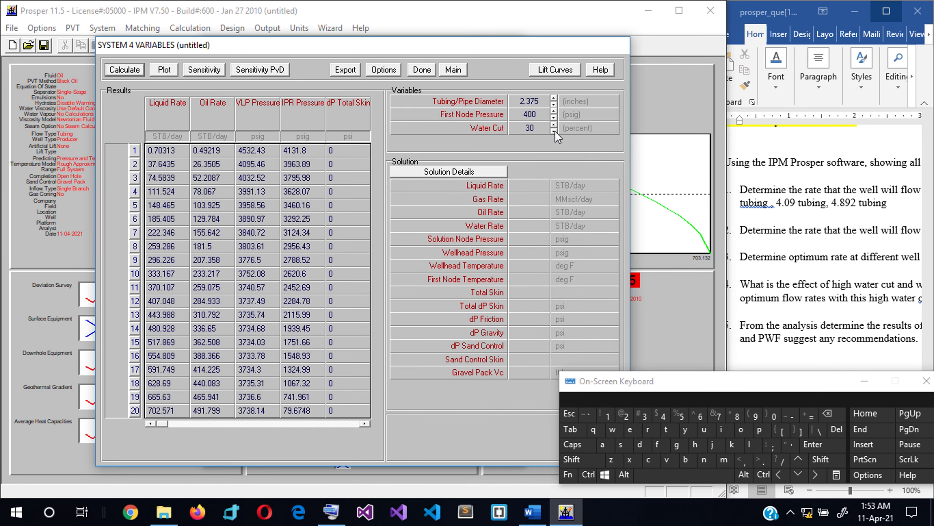
left_click(555, 130)
left_click(555, 130)
Check the 500 psig solutions for 2.375-inch tubing at 10 and 20 percent water cut, returning to 10 percent.
left_click(555, 116)
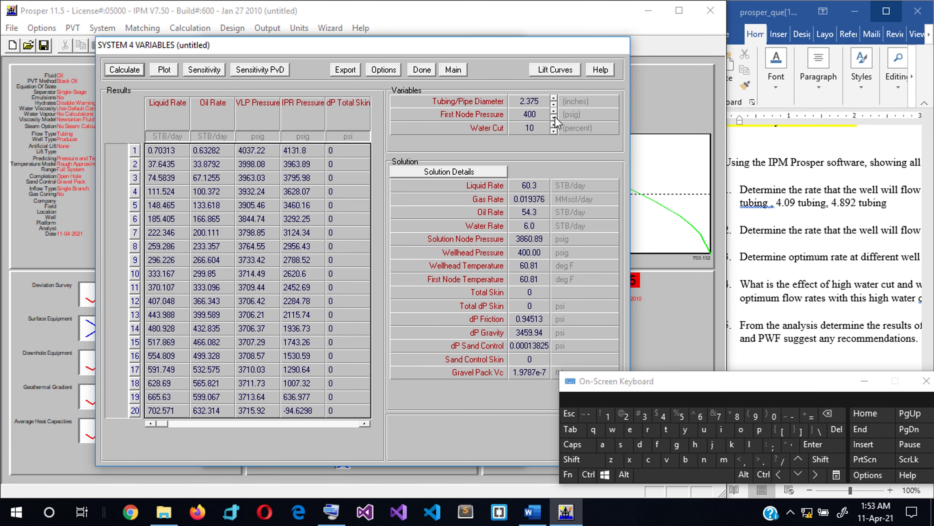
left_click(554, 129)
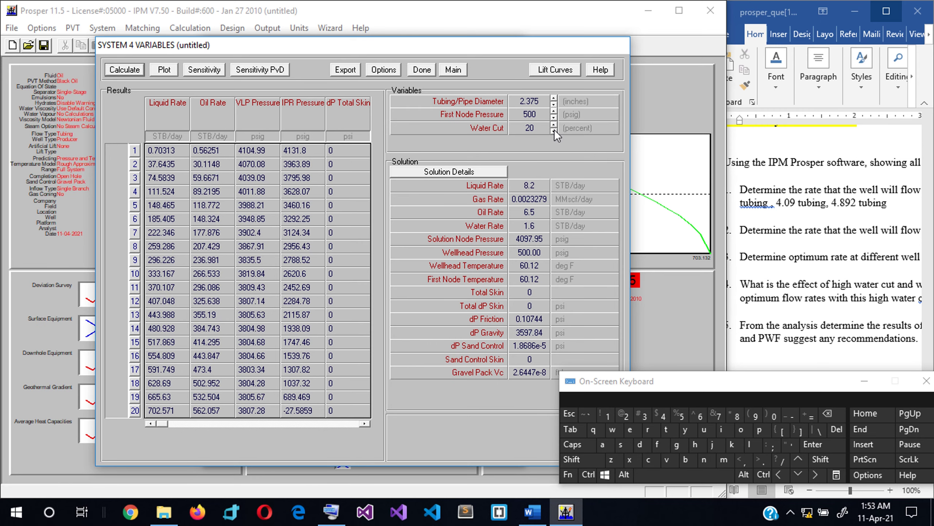
left_click(555, 129)
left_click(555, 127)
left_click(555, 125)
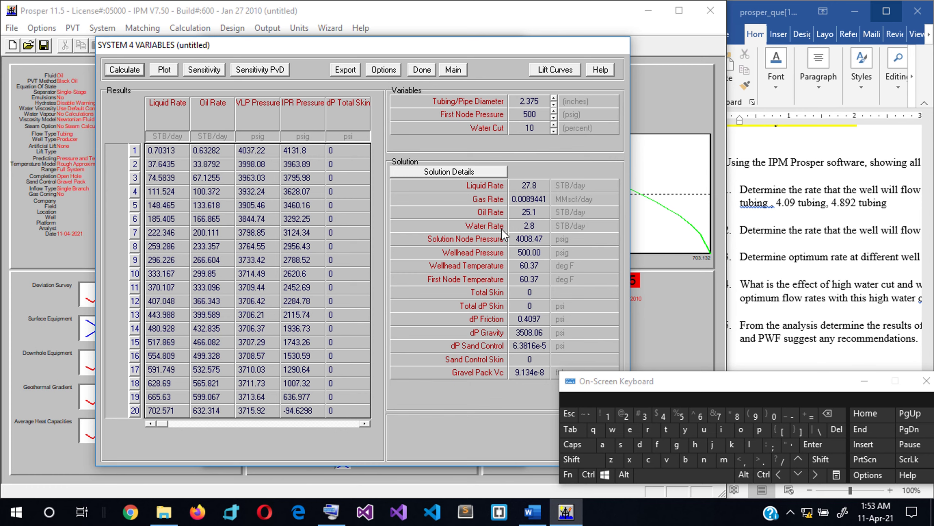
Review the 400 and 300 psig solutions for 2.375-inch tubing at 10 percent water cut, and switch to the question document in Word.
left_click(554, 111)
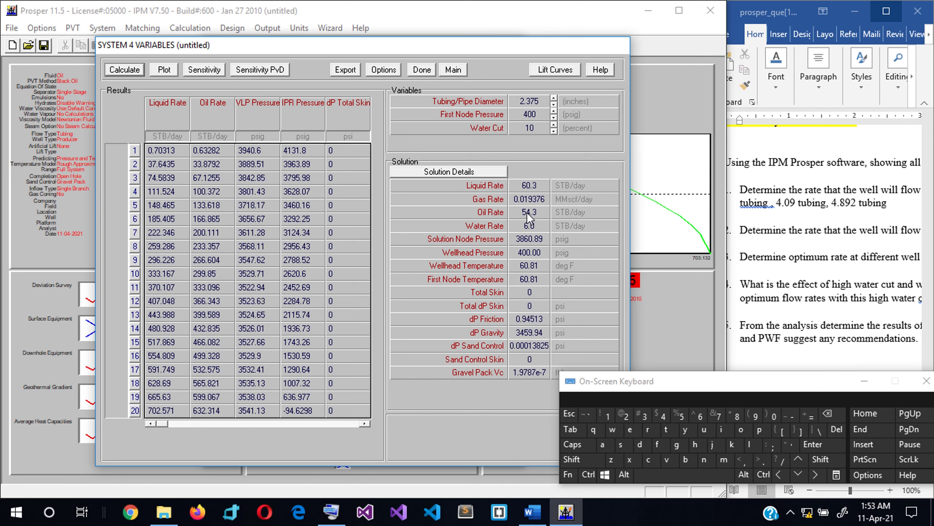
left_click(555, 111)
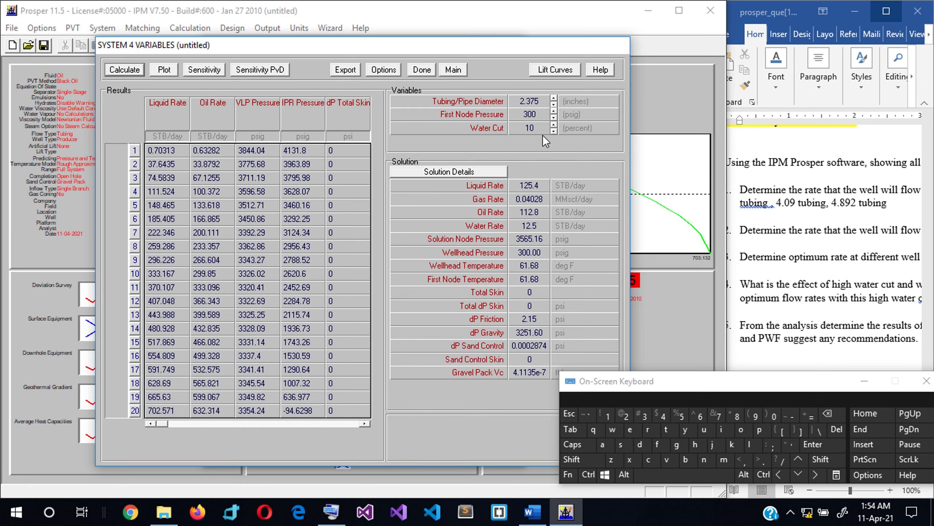
left_click(790, 262)
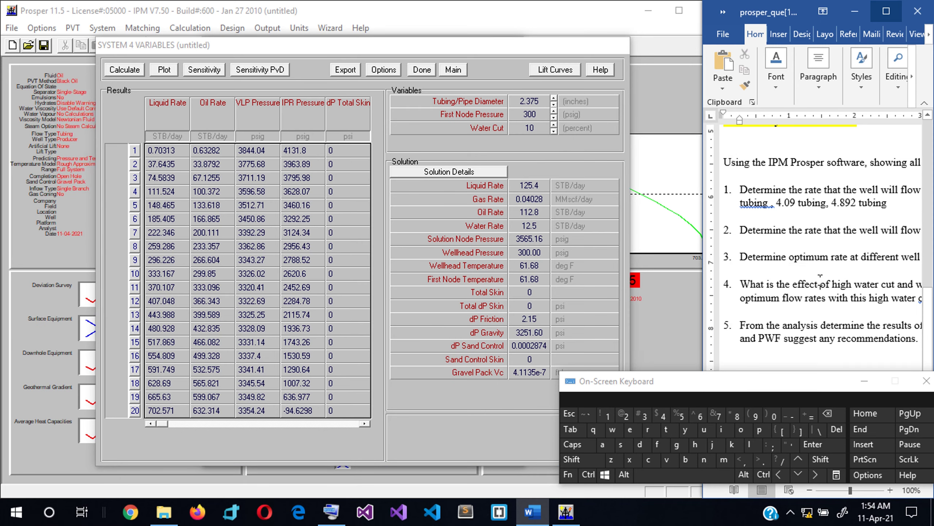